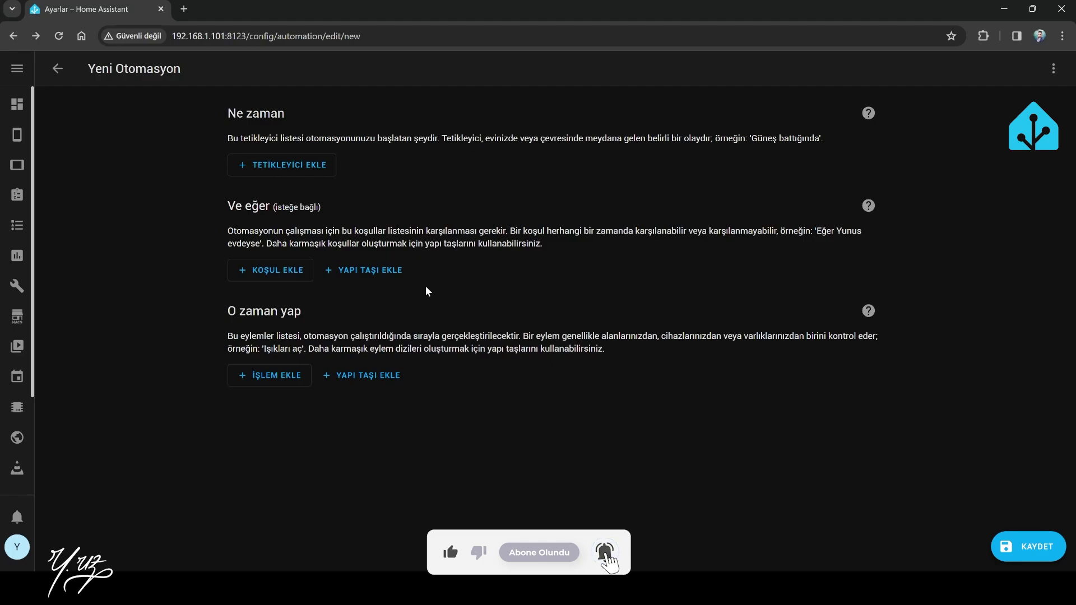
drag(229, 113, 282, 113)
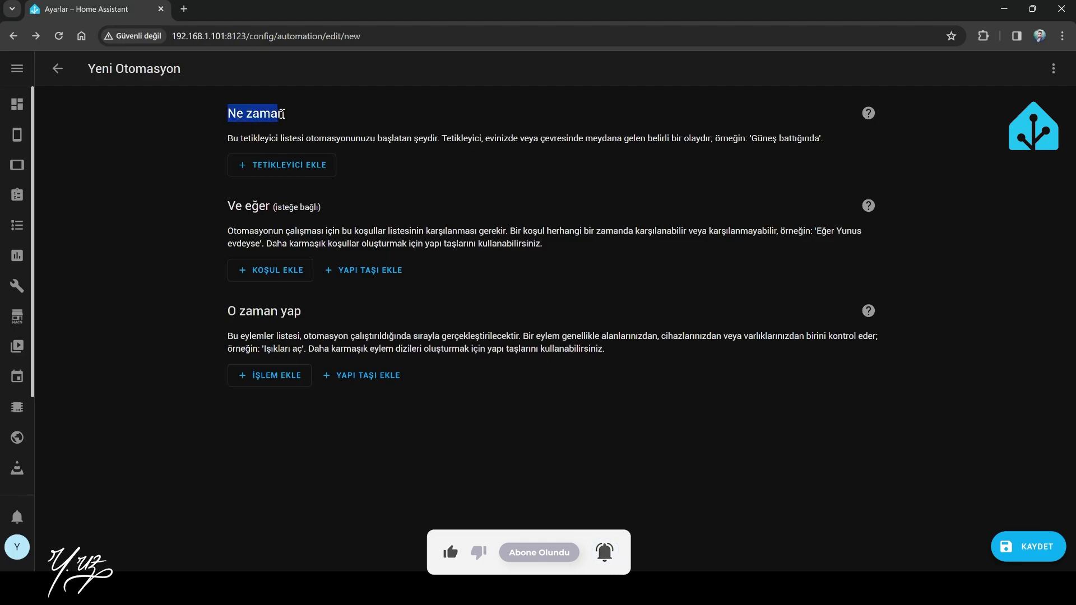
click(284, 113)
drag(223, 212, 311, 226)
click(311, 226)
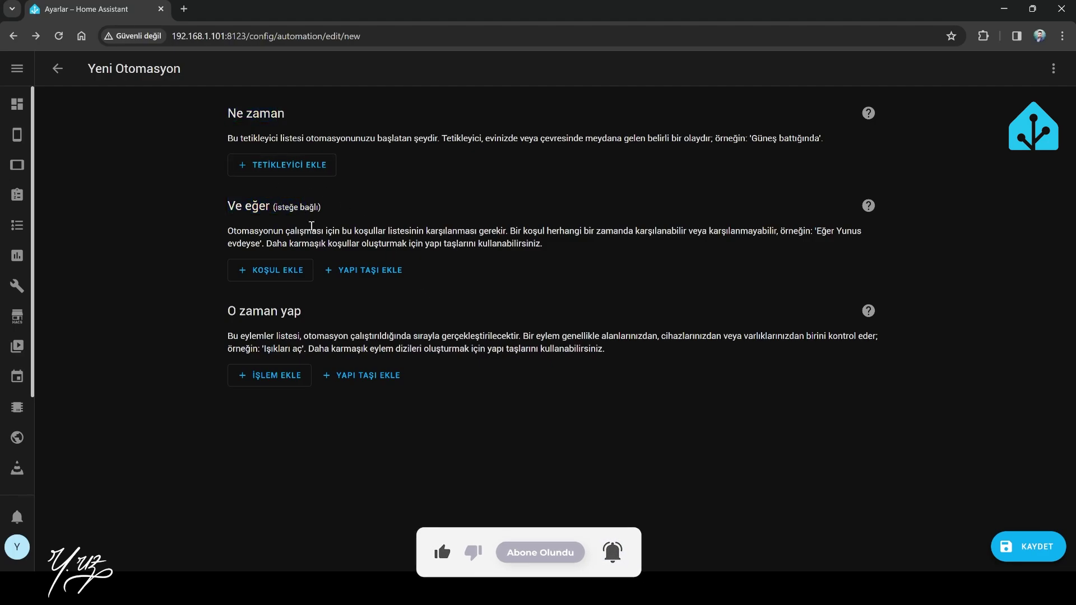
drag(224, 319, 324, 304)
click(324, 305)
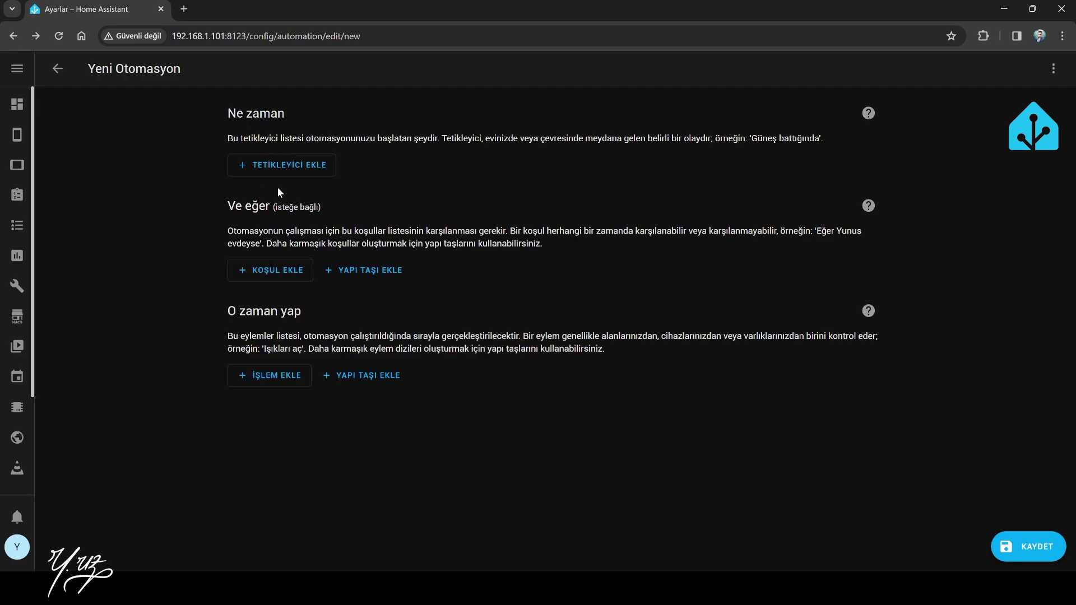
- Add a device trigger for Zil Butonu Dış Kapı that fires on "Düğme" basıldı
click(300, 167)
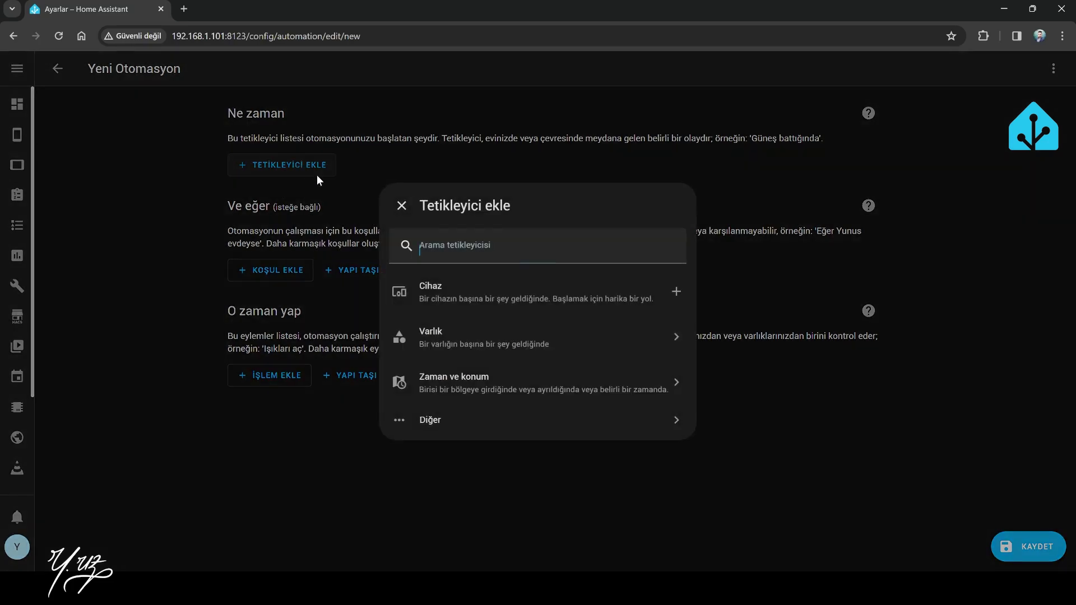
click(448, 300)
click(335, 196)
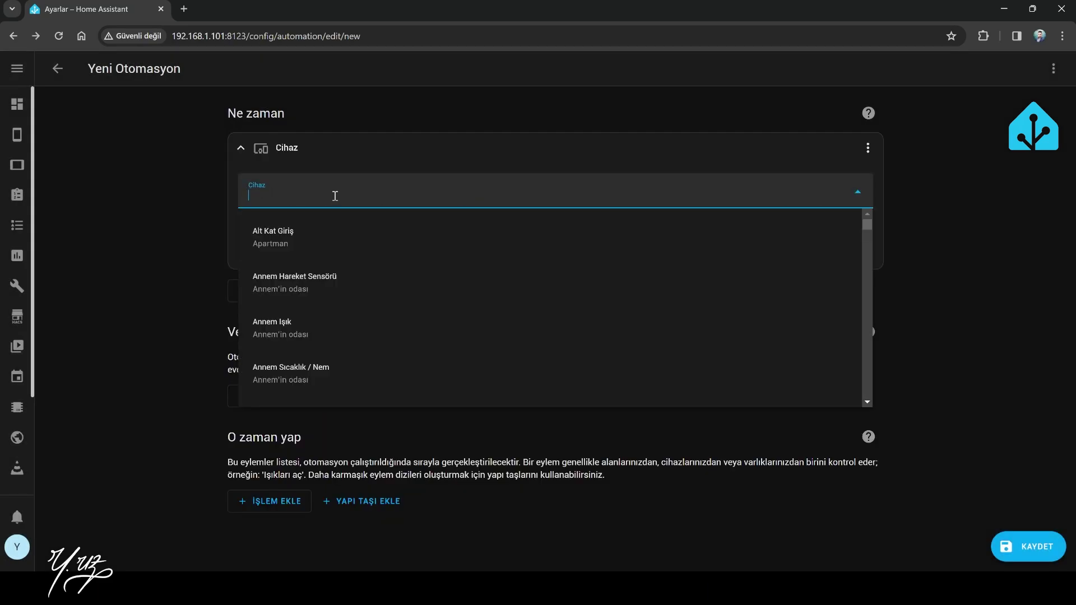
text(zil)
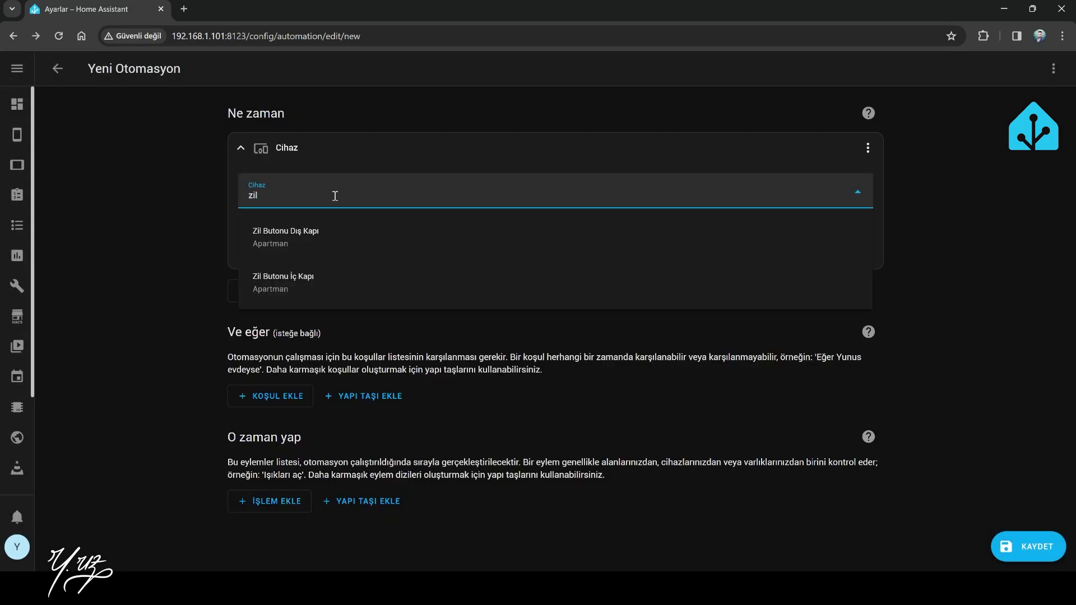
click(312, 238)
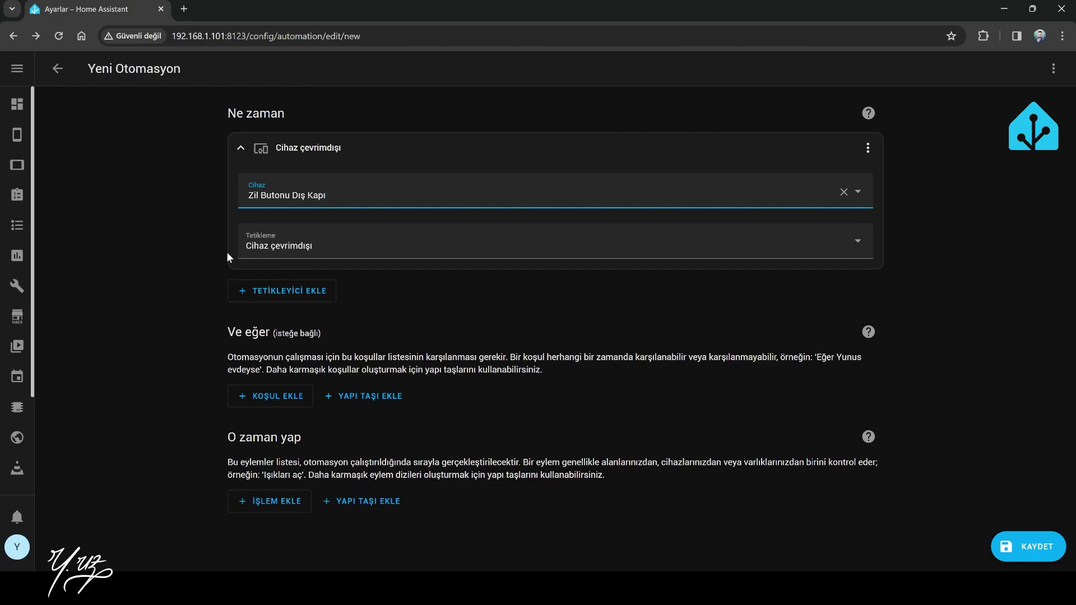
click(273, 248)
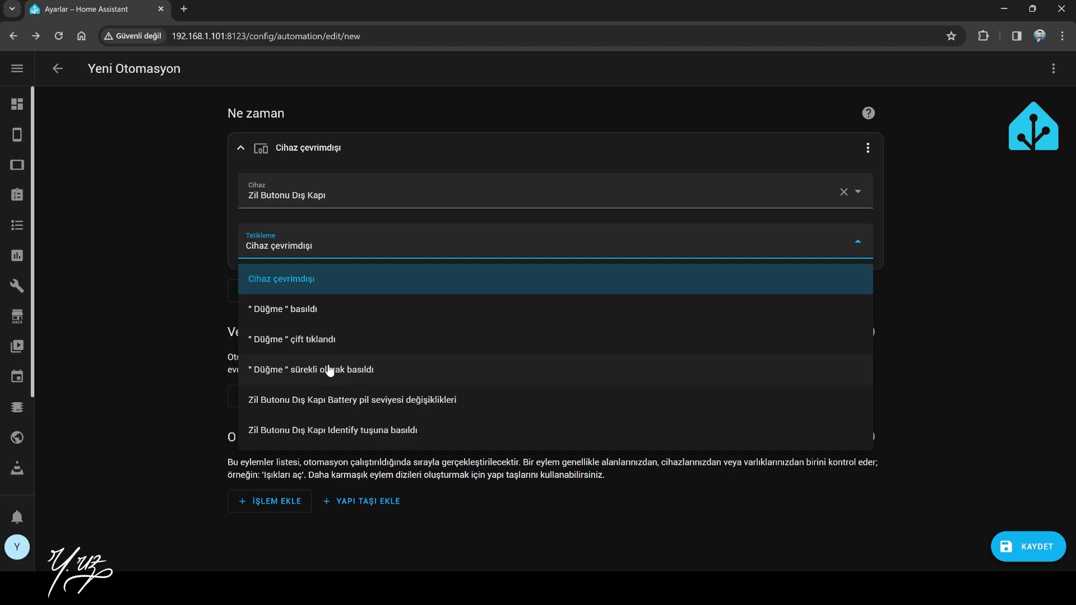
click(294, 315)
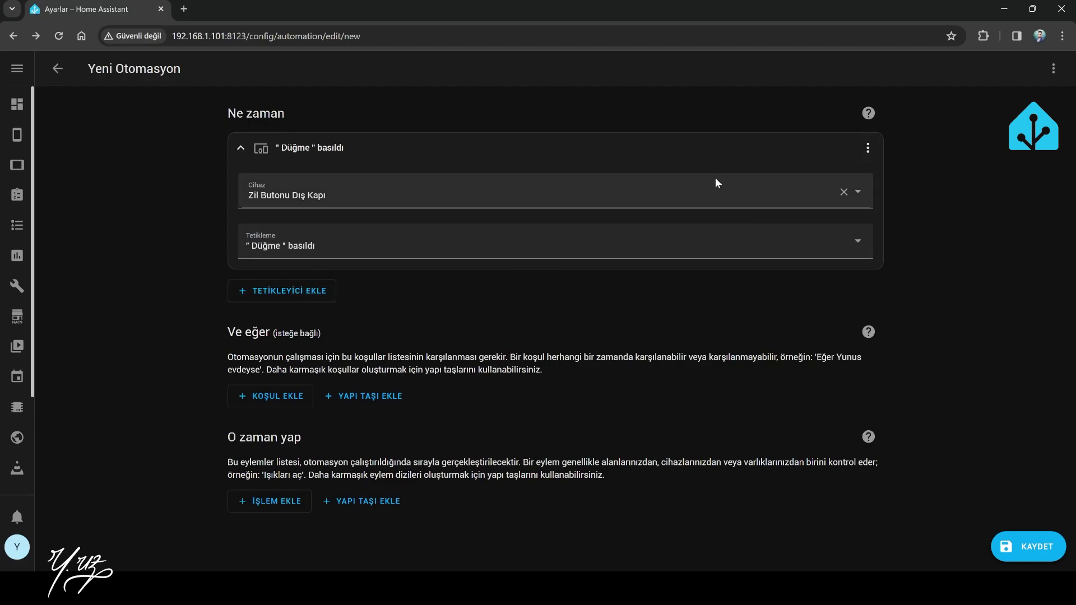
- Give the button-press trigger the ID dugmebasildi and collapse its card
click(868, 150)
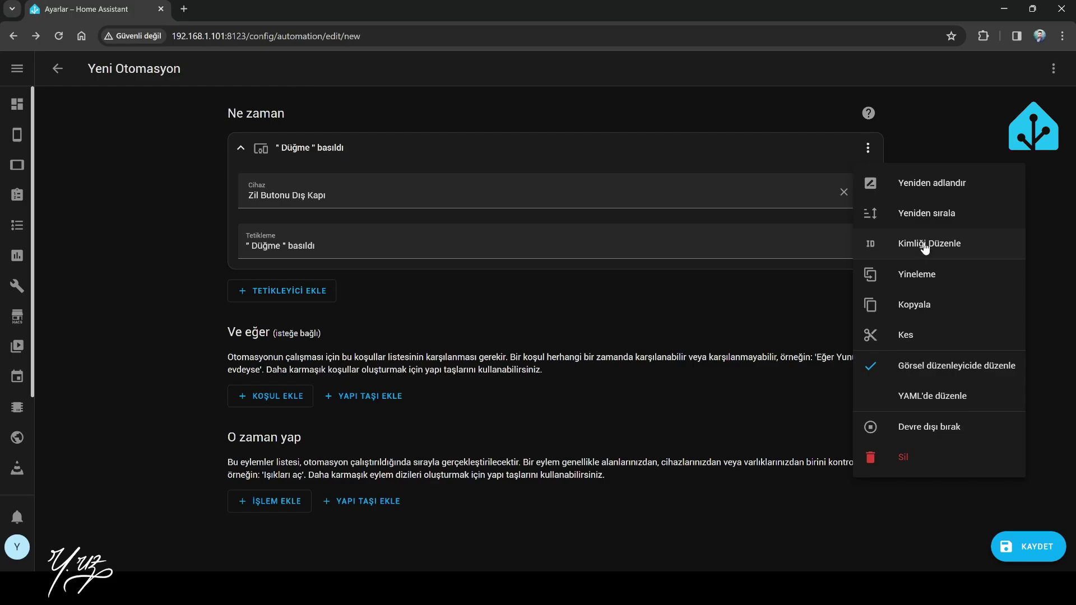
click(925, 244)
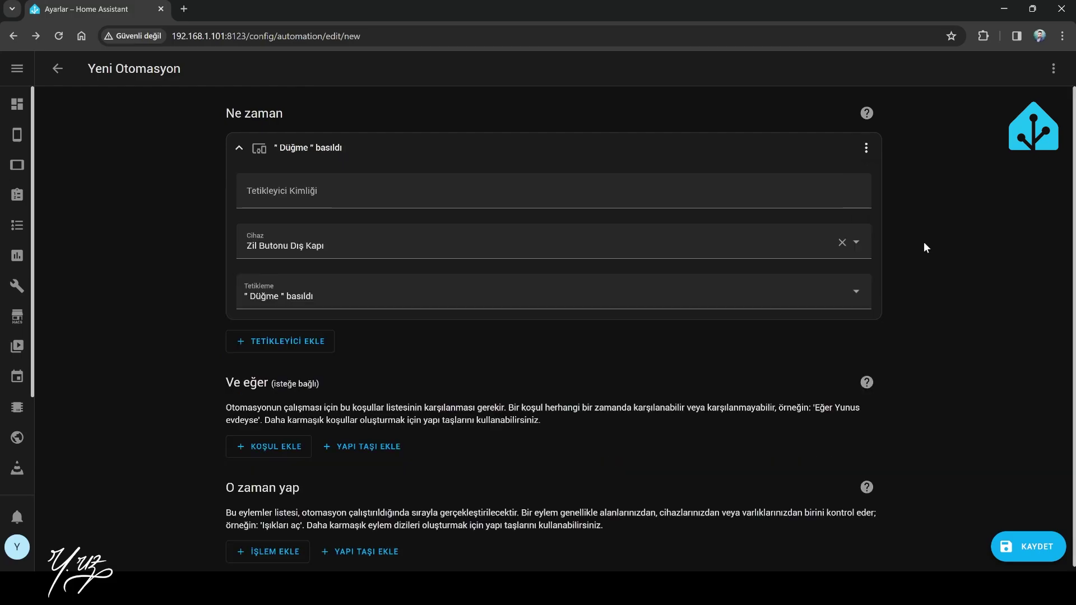
click(345, 198)
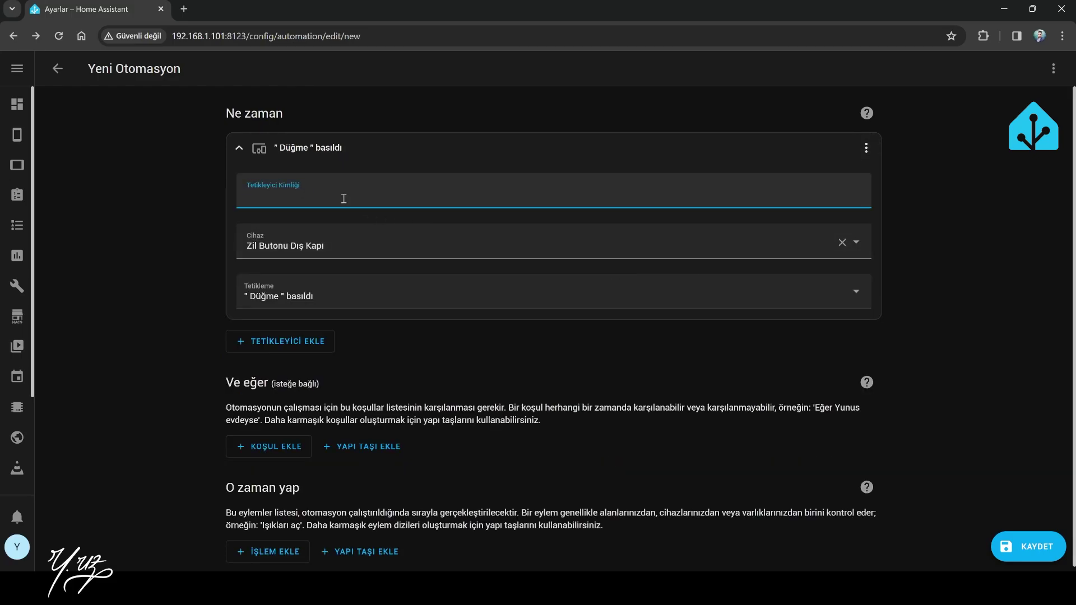
text(dugmebasildi)
click(237, 150)
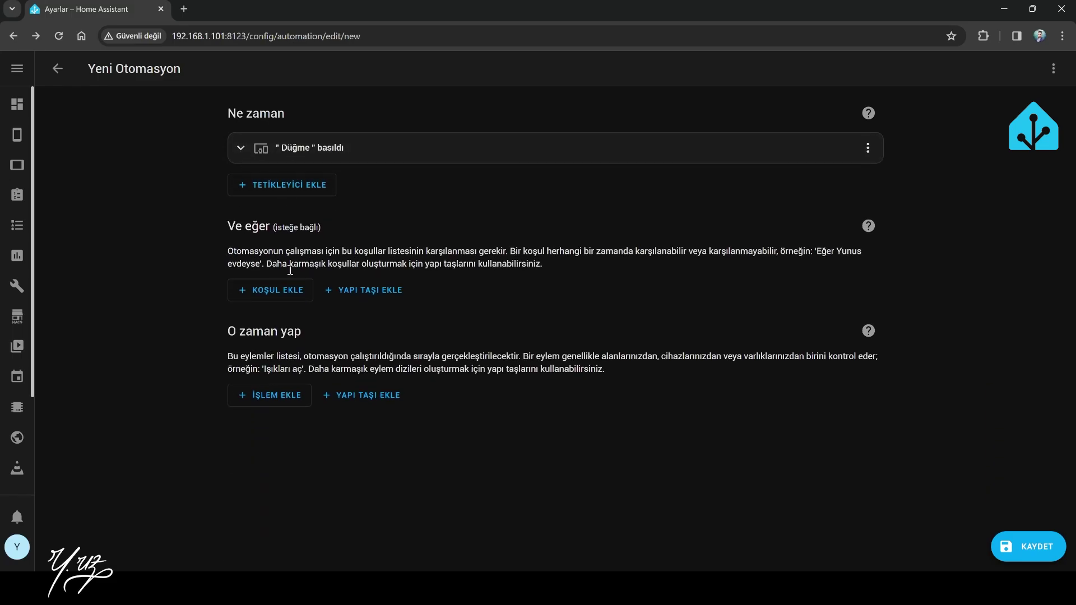
drag(219, 333, 317, 331)
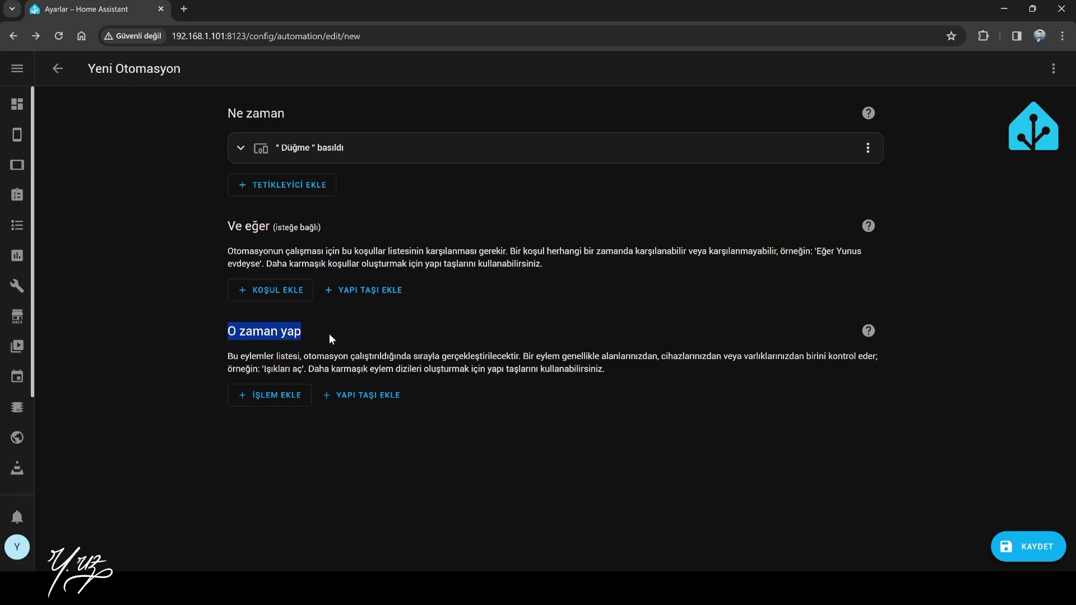
click(328, 336)
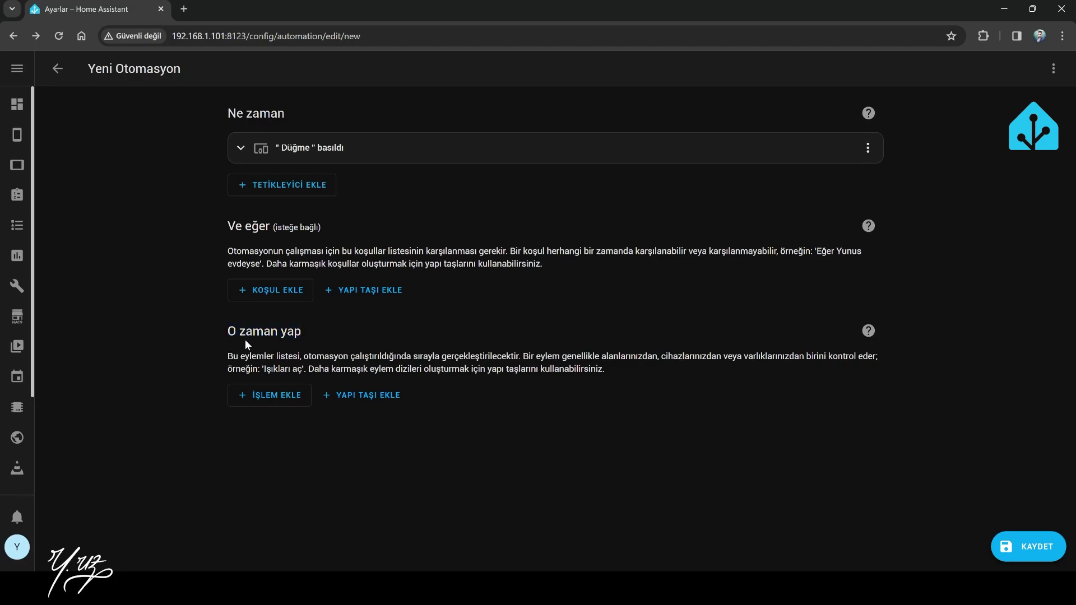
click(282, 289)
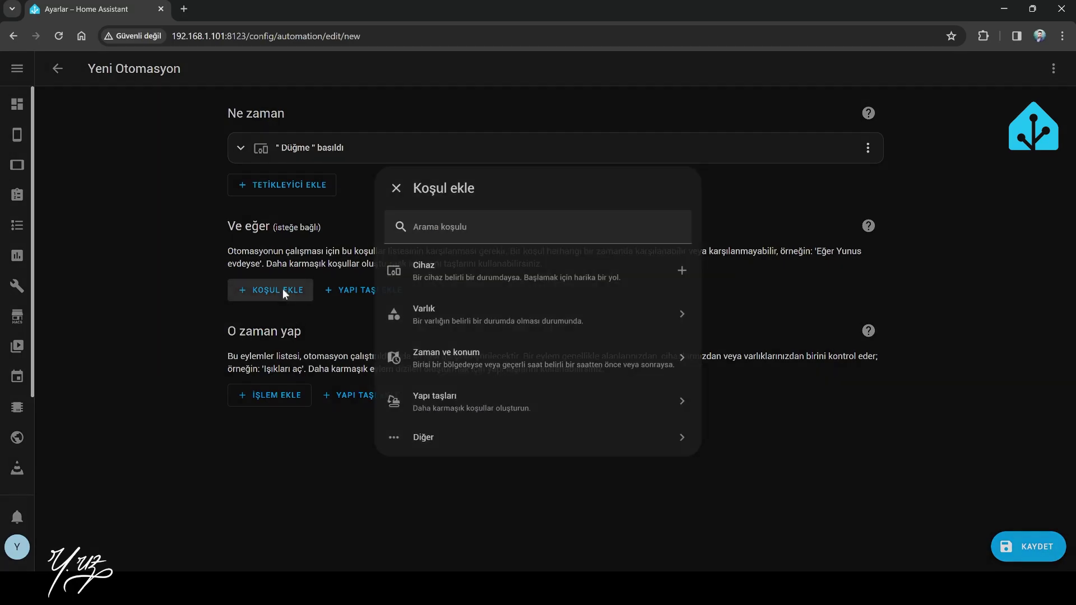
click(477, 363)
click(479, 363)
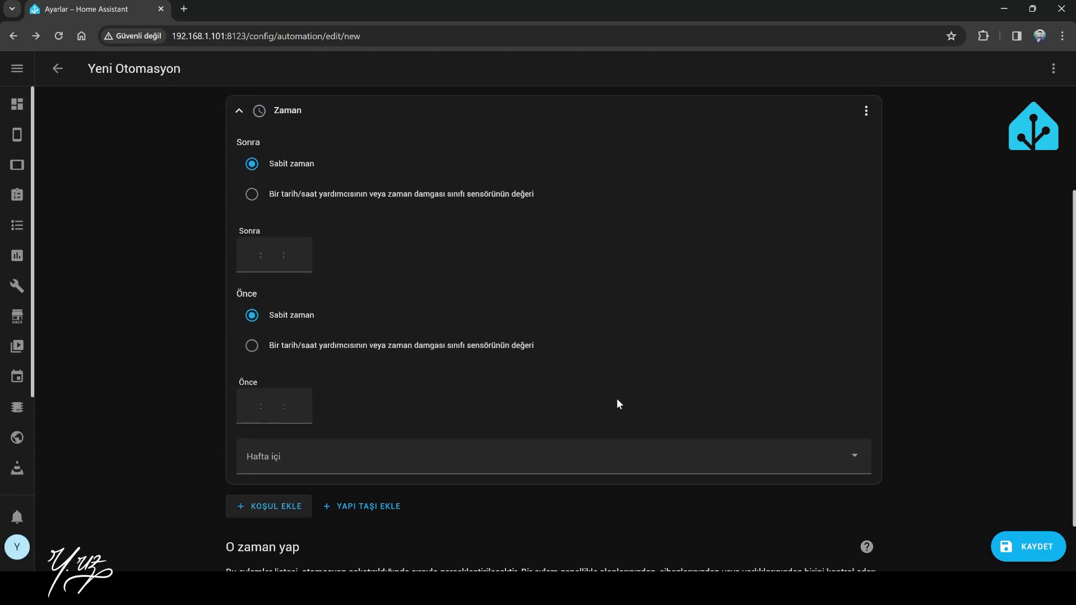
scroll(617, 401, up, 2)
click(866, 236)
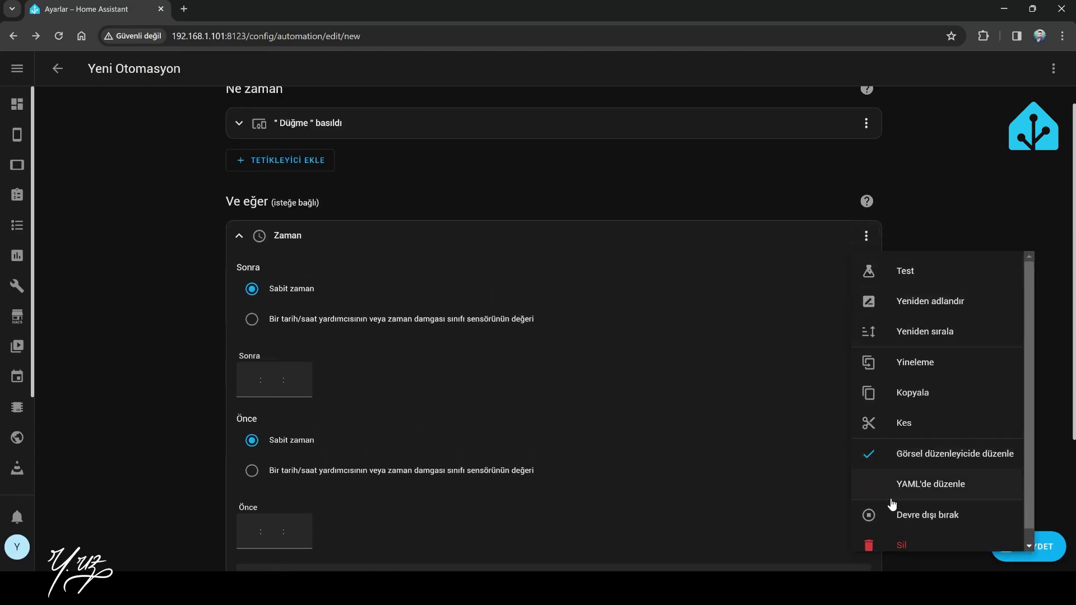
scroll(877, 527, down, 1)
click(877, 533)
click(626, 352)
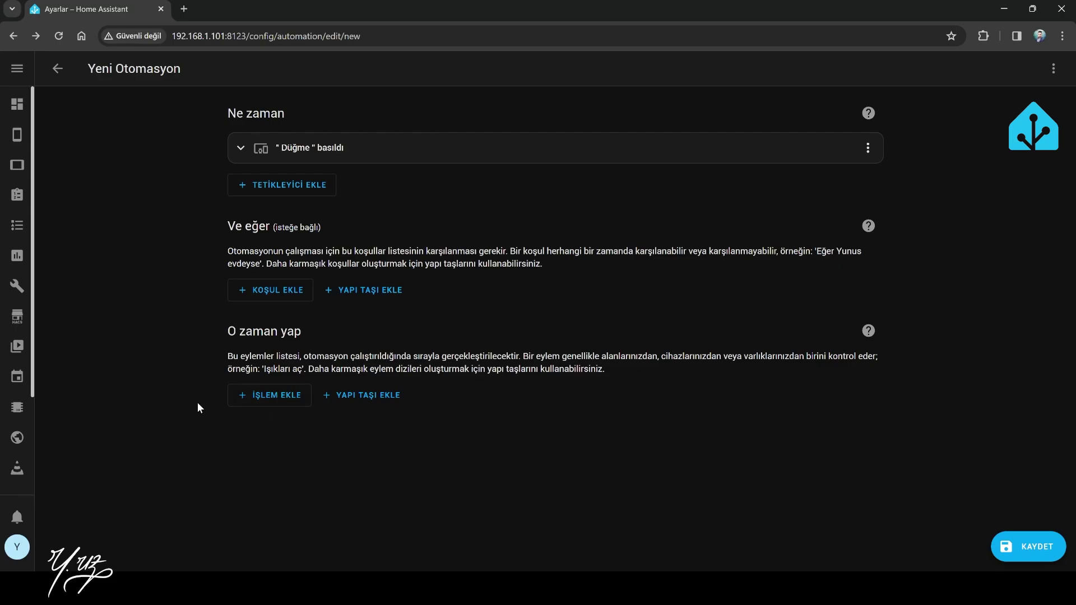
- Add an Eğer-o zaman action to the O zaman yap section
click(269, 395)
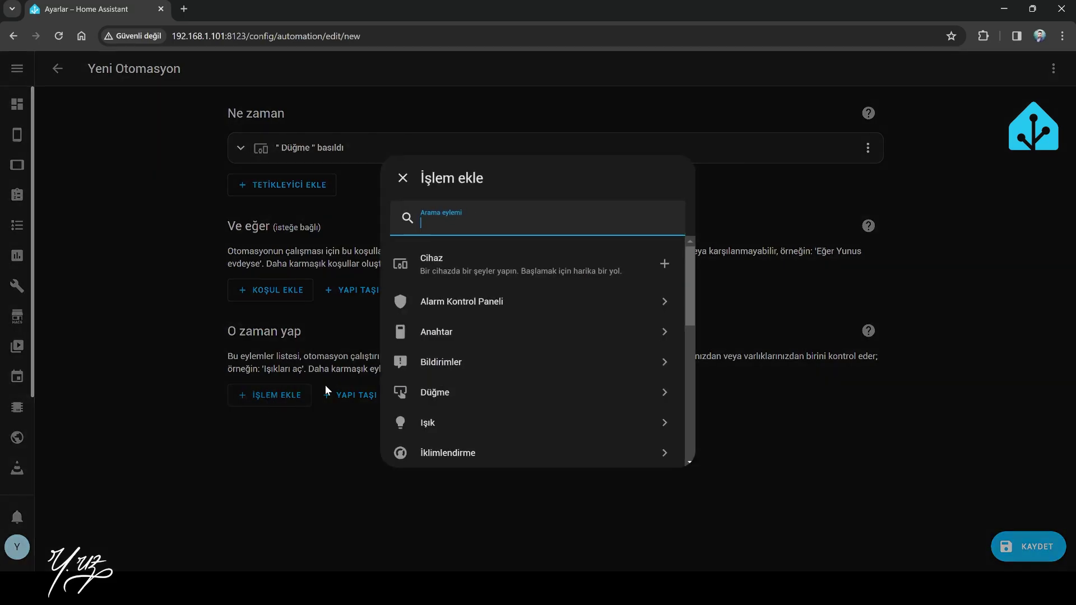
text(eğe)
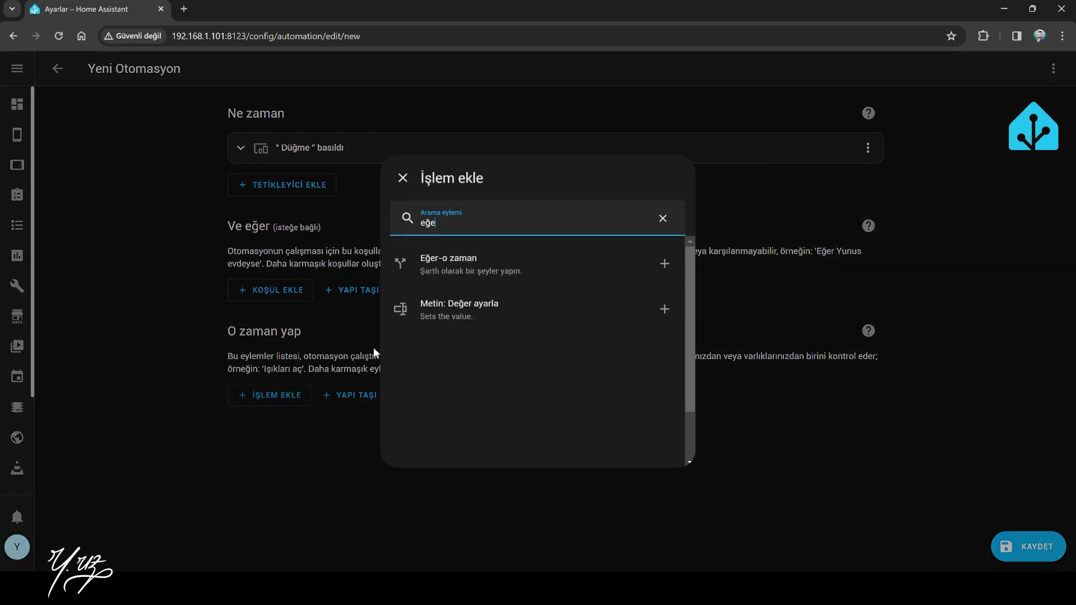
click(440, 268)
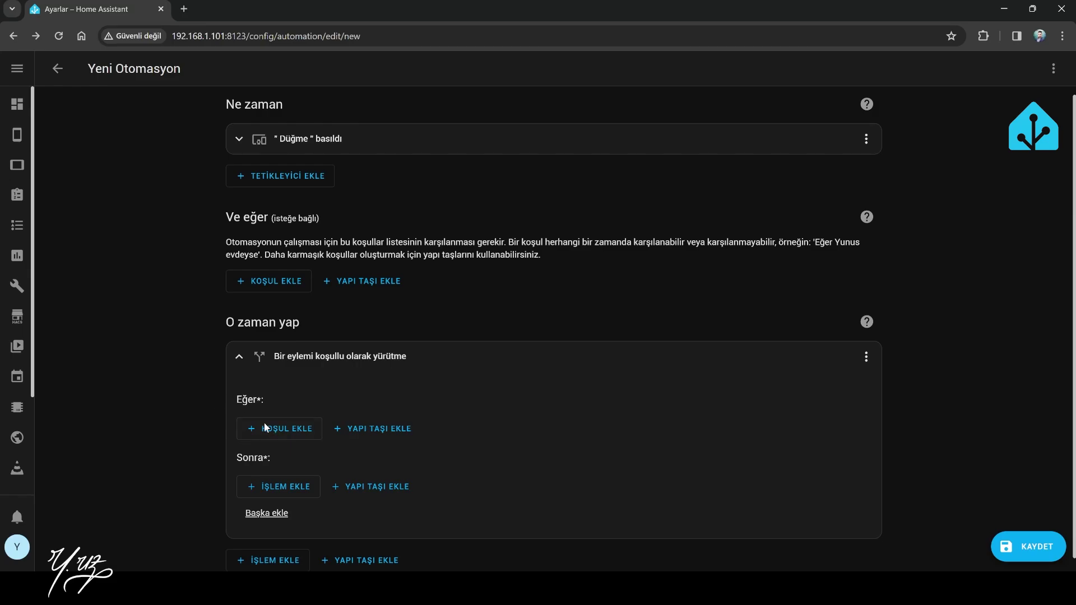
- Add a Tarafından tetiklendi condition under Eğer, select the dugmebasildi trigger for it, and collapse the condition
click(292, 430)
text(tar)
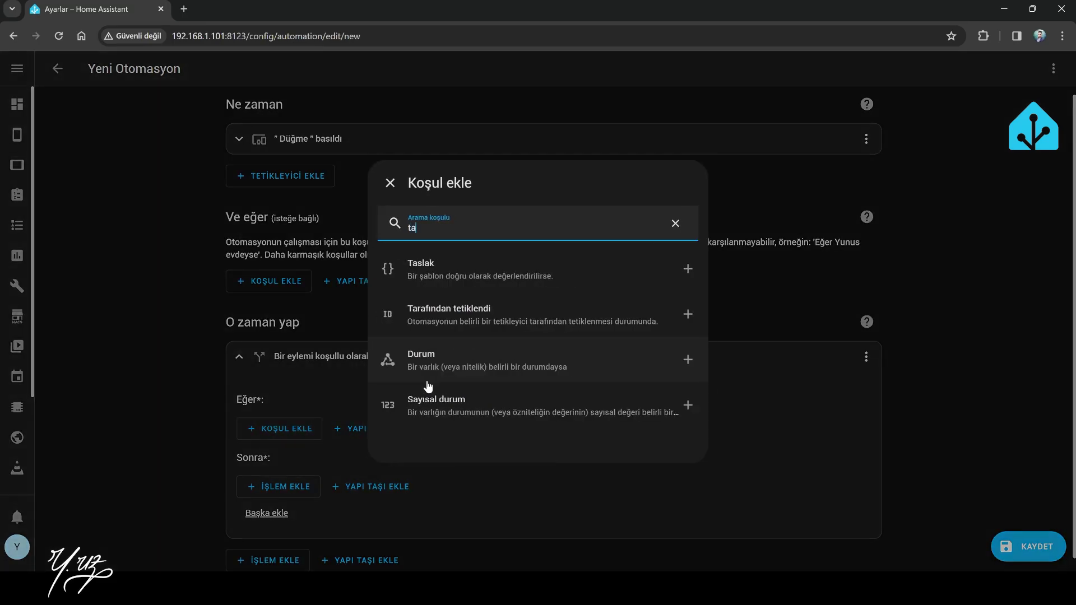
click(475, 277)
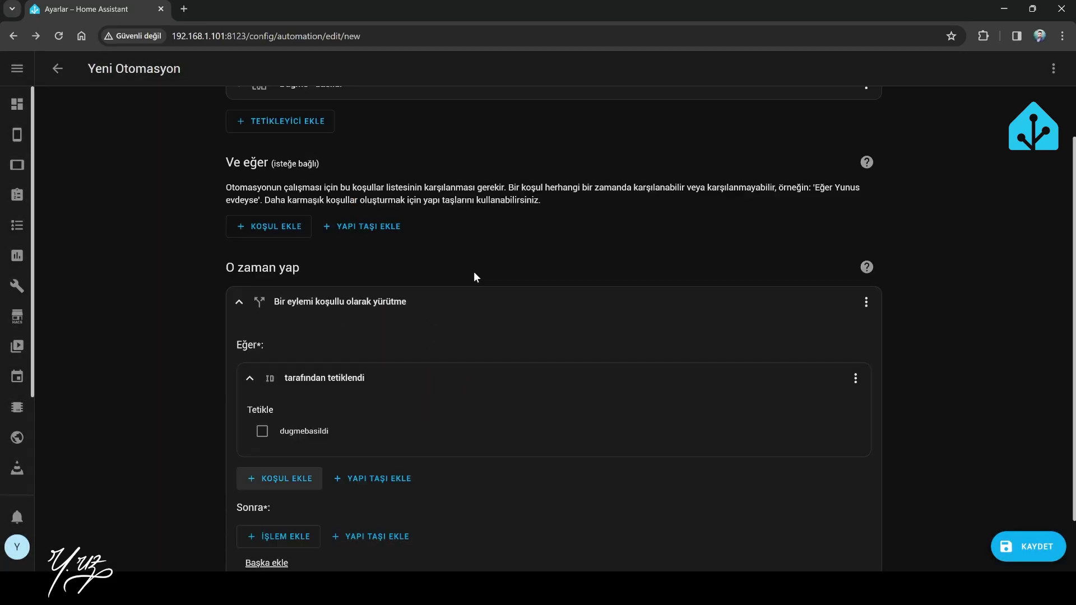
scroll(426, 364, up, 2)
click(302, 150)
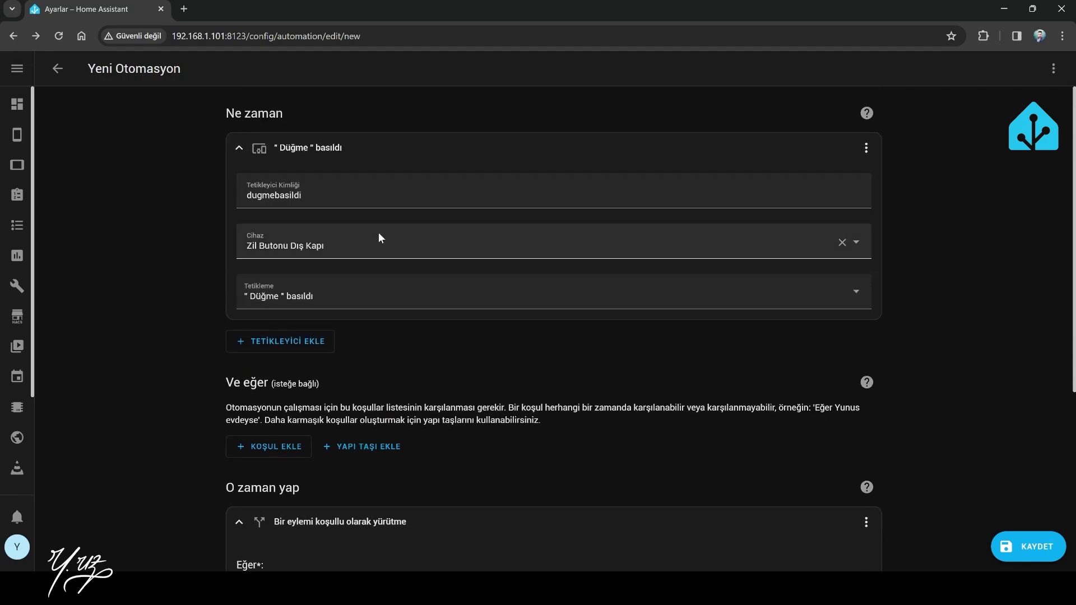
click(256, 150)
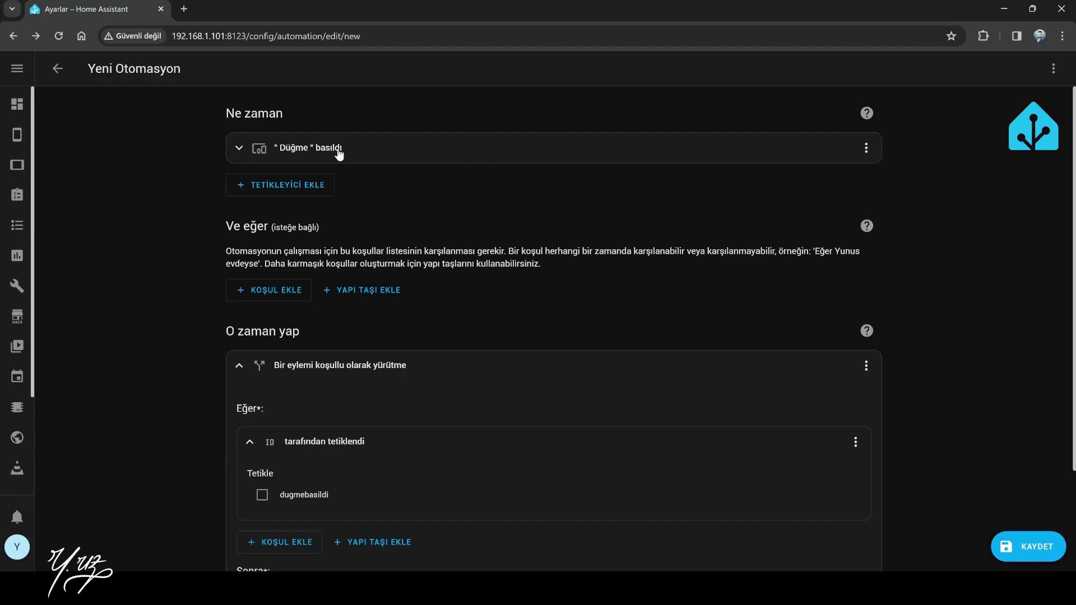
scroll(235, 344, down, 2)
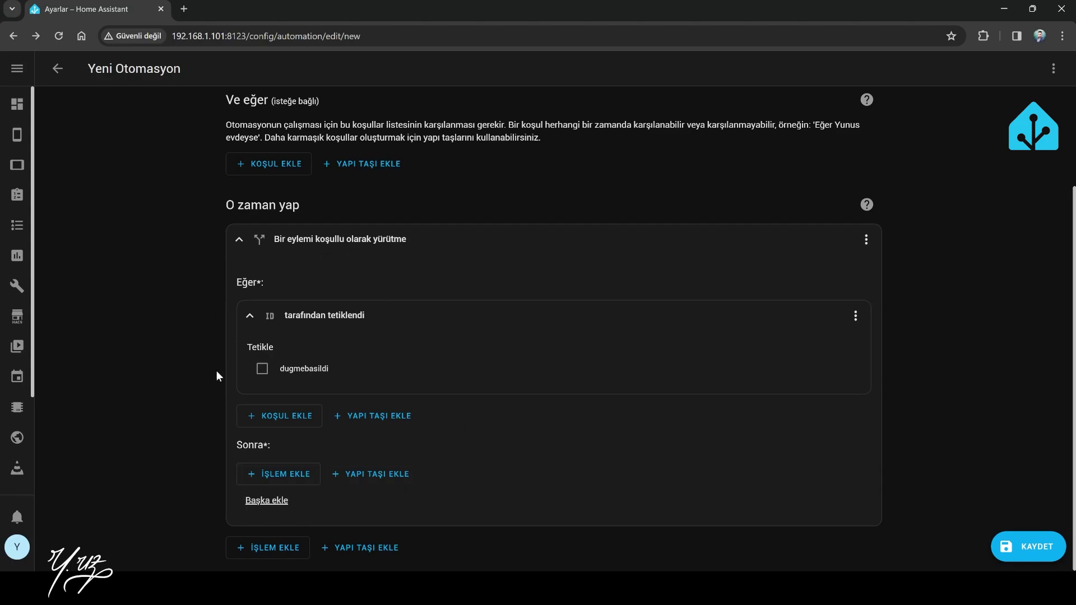
click(263, 370)
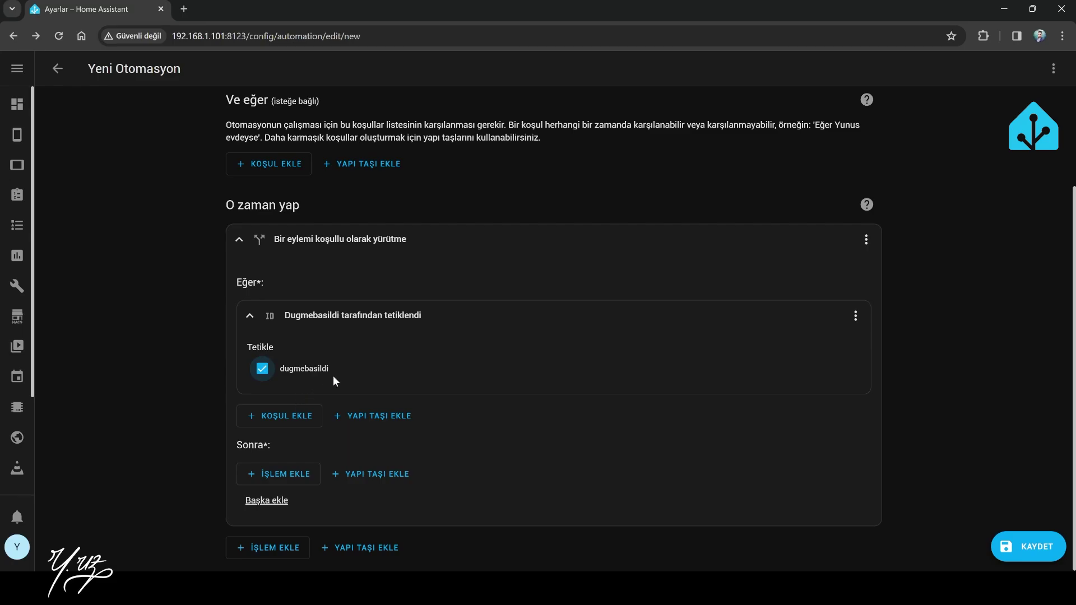
click(250, 319)
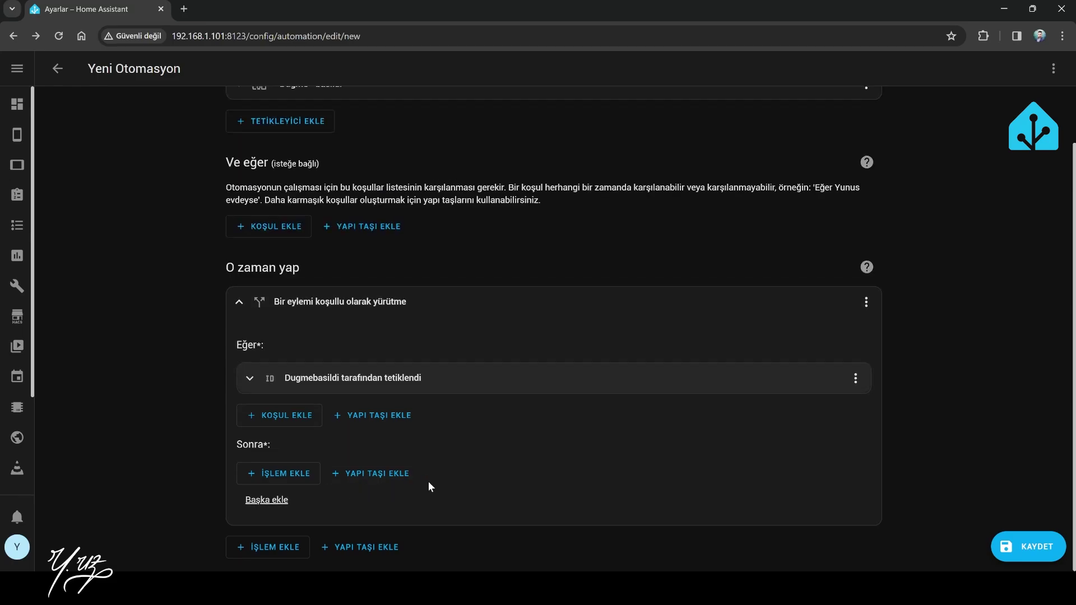
- Add a Kamera: Anlık görüntü alın action under Sonra, targeting the entity Dış Kapı Dahua Dahua Main
click(286, 474)
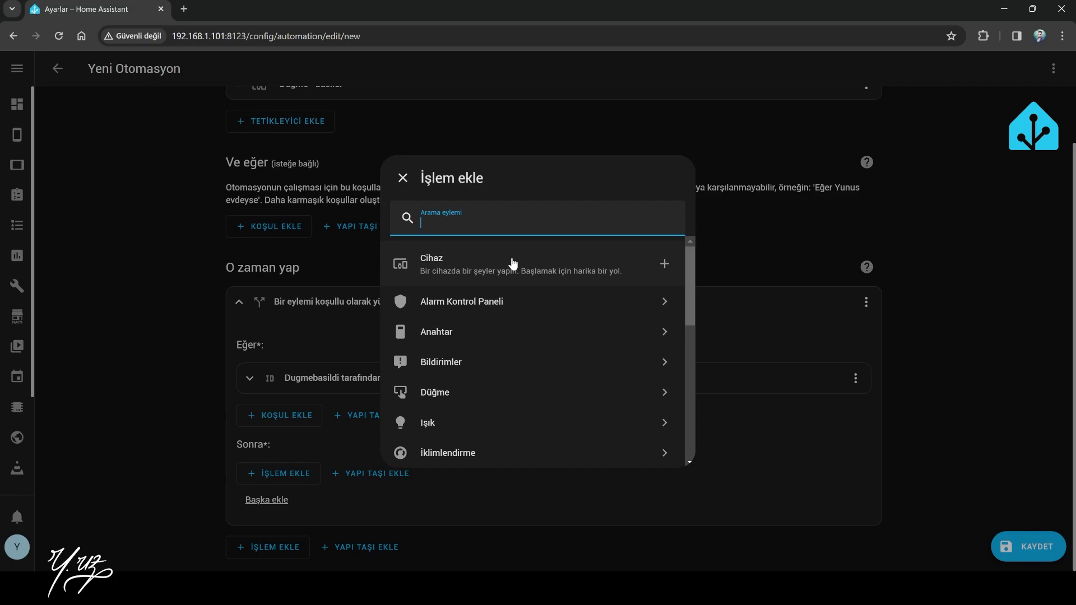
text(kame)
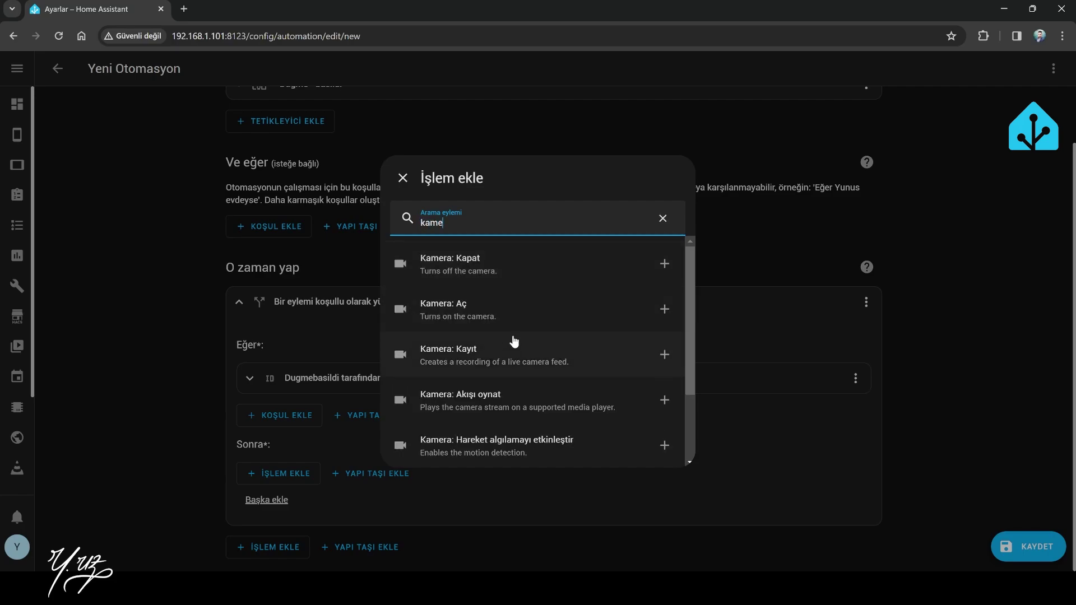
scroll(512, 343, down, 2)
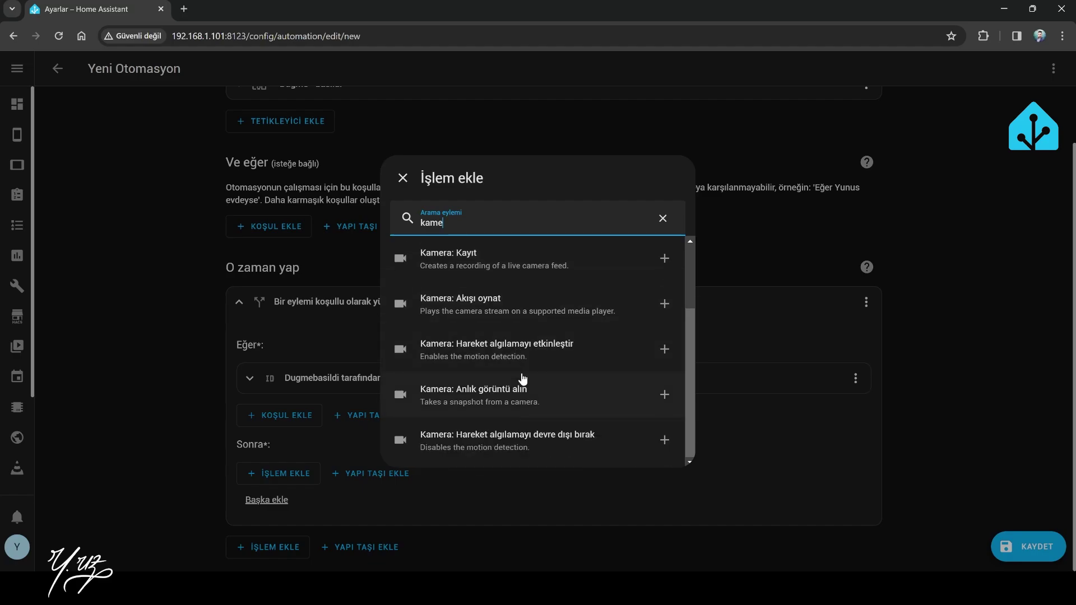
click(512, 396)
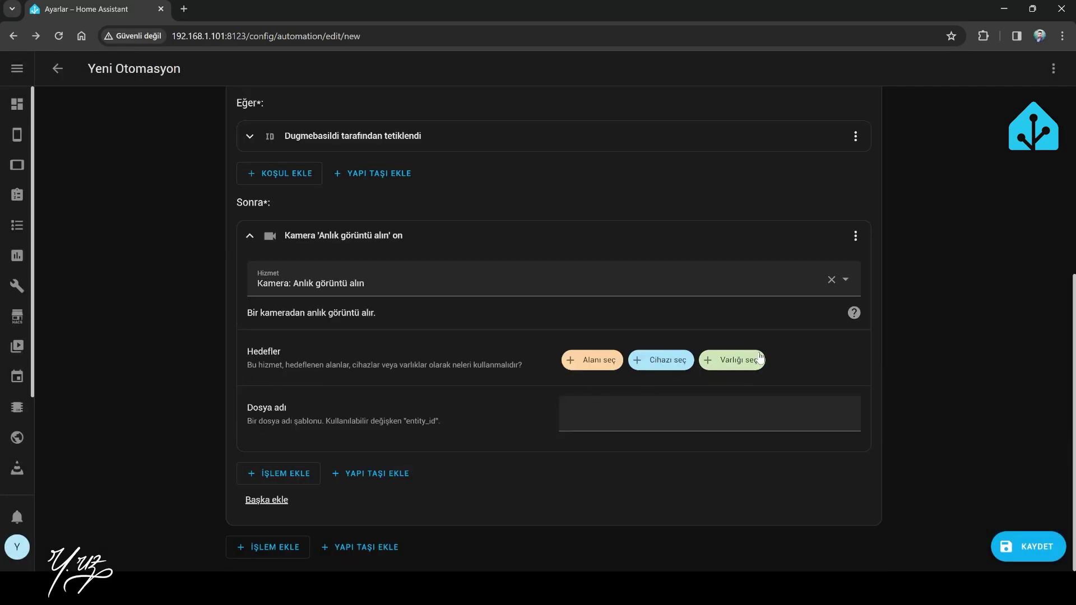
click(702, 361)
text(dış)
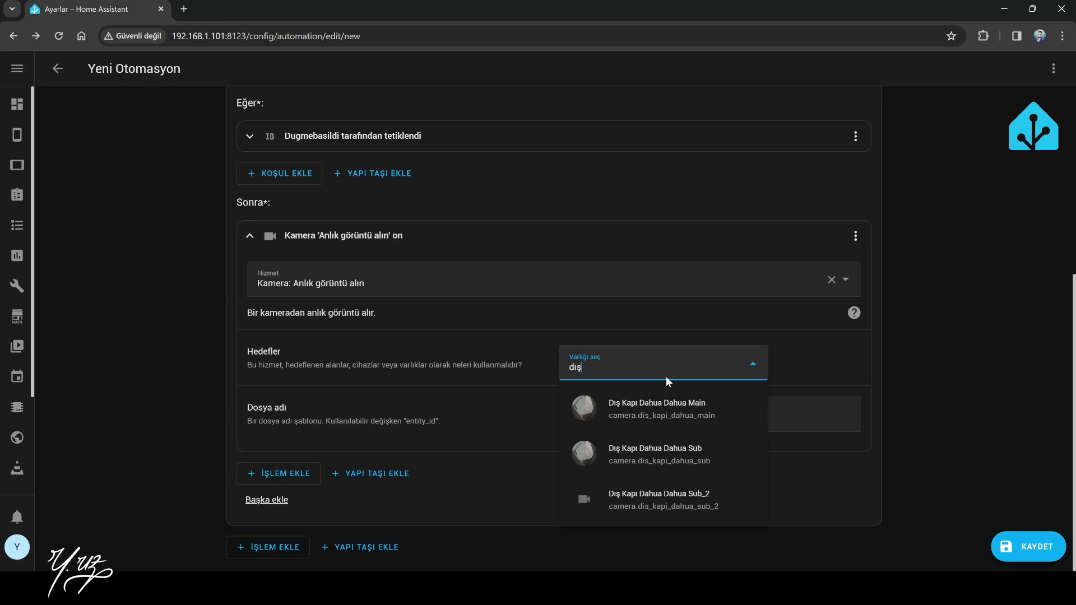
click(662, 399)
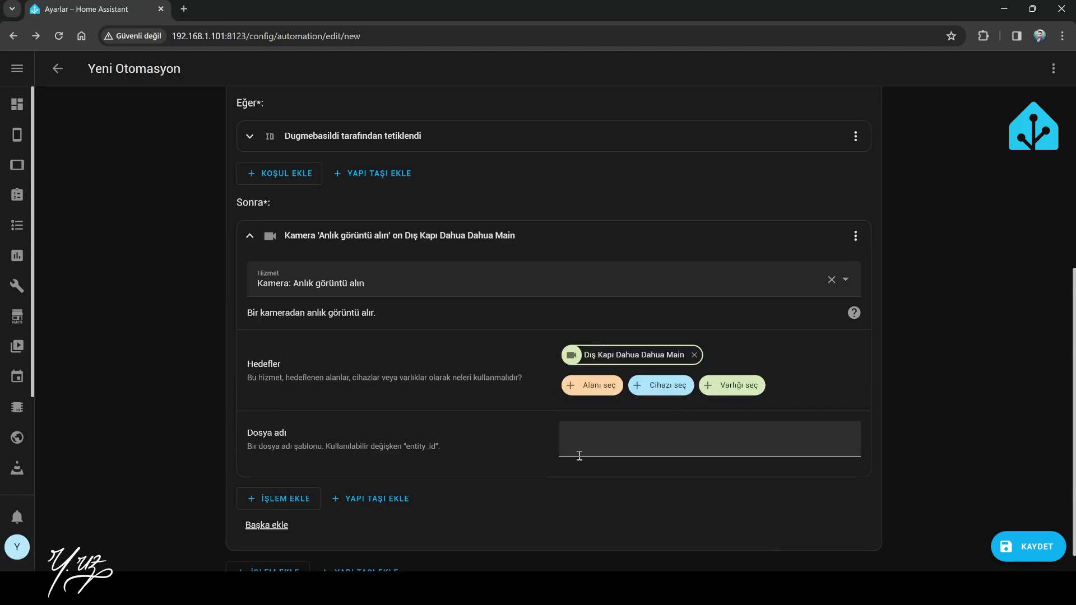
- Set the camera snapshot's Dosya adı to /media/local/snapshotdis.jpg and collapse the action's card
drag(248, 433, 433, 452)
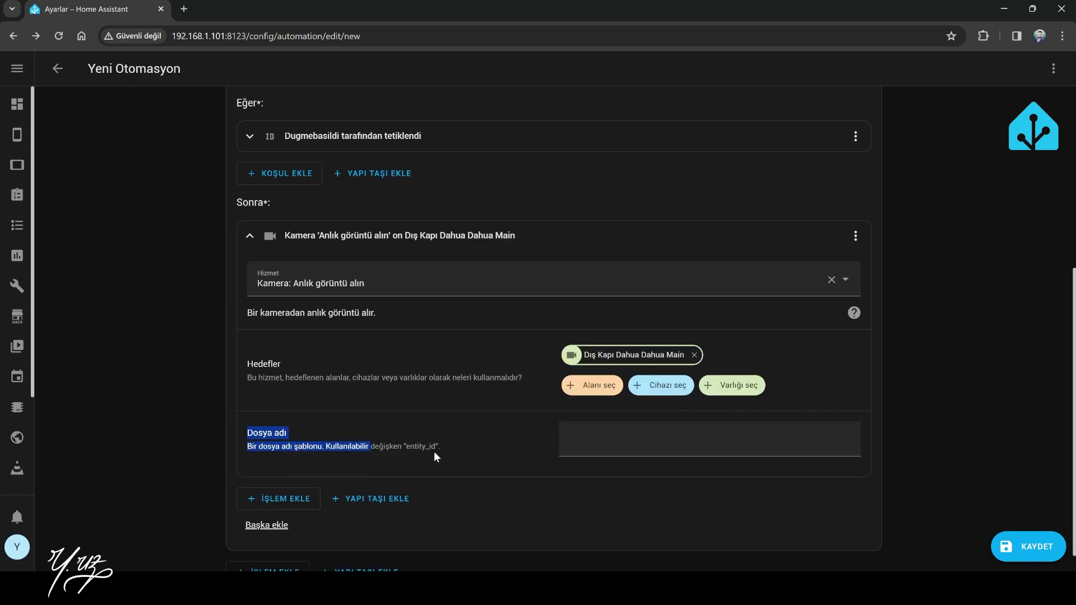
click(460, 451)
click(627, 448)
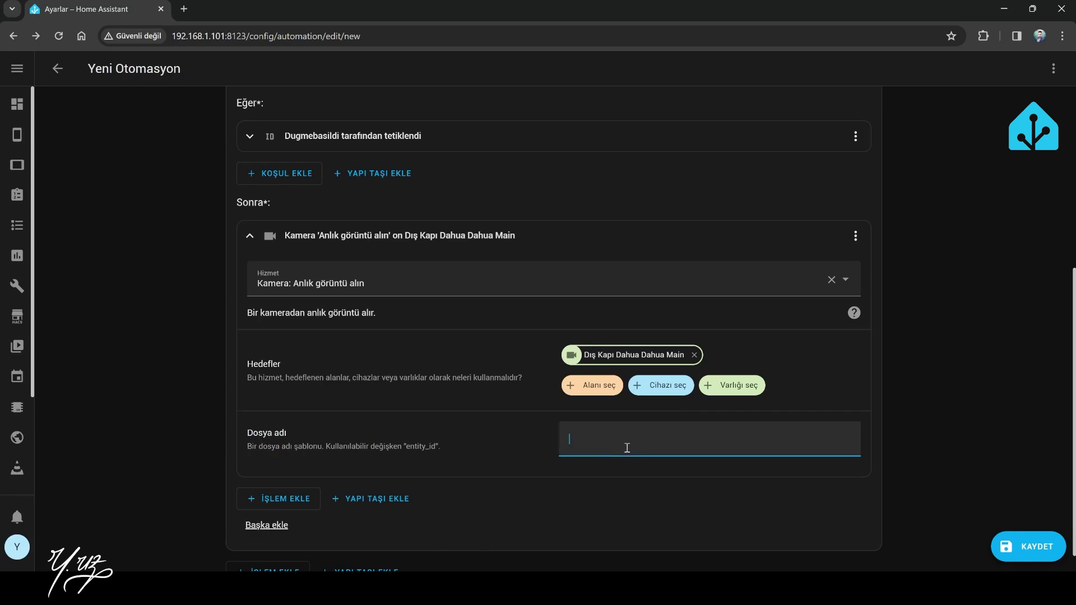
text(/media/local/snapshotdis.jpg)
drag(578, 440, 639, 440)
click(665, 440)
click(707, 440)
click(501, 429)
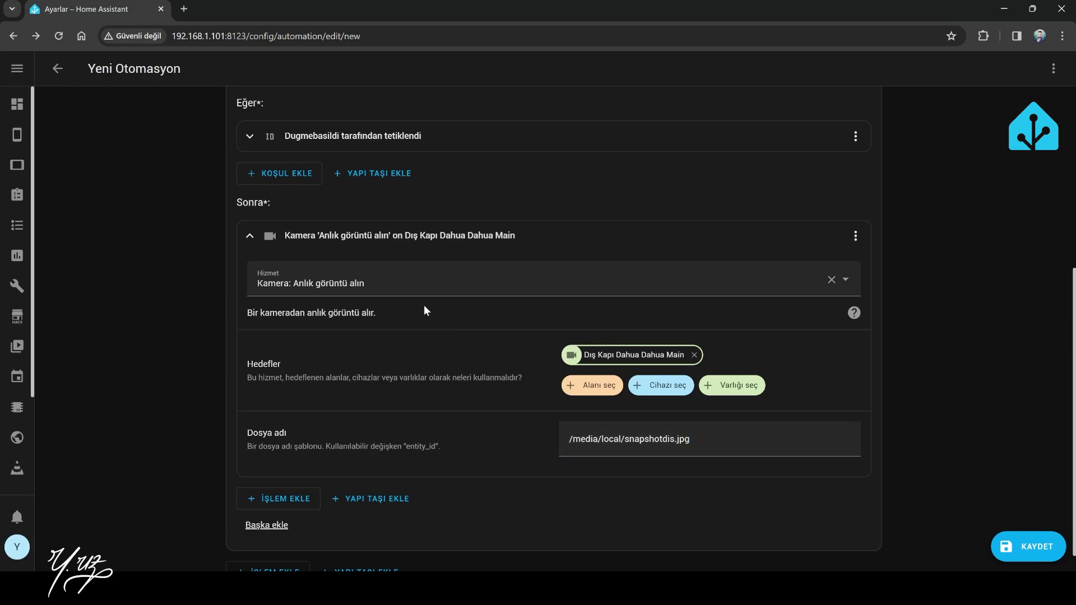
click(252, 247)
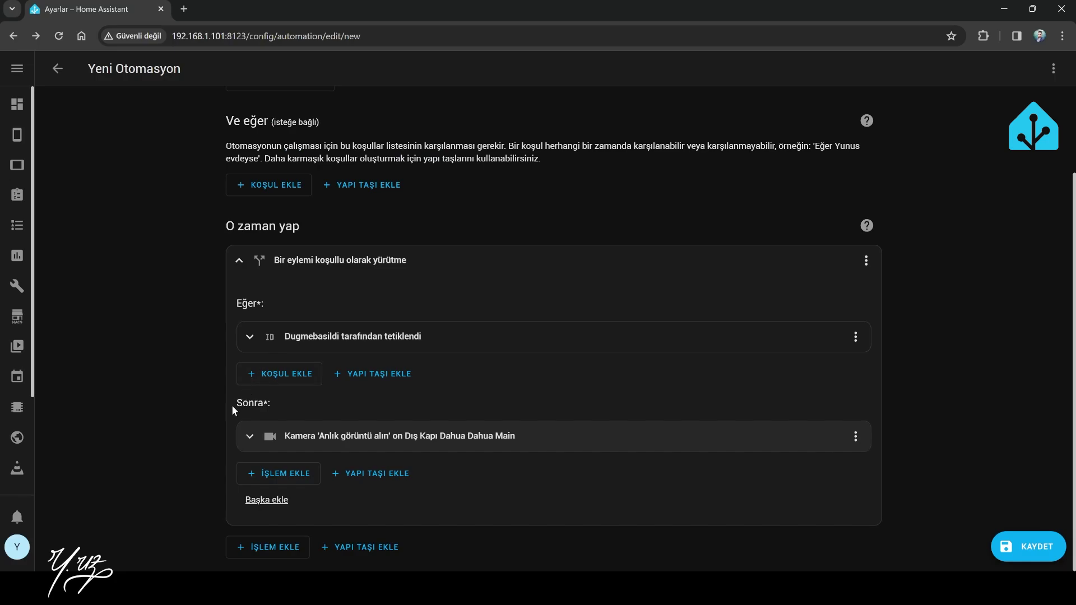
- Add a Medya oynatıcı action for playing media below the camera snapshot under Sonra
click(304, 476)
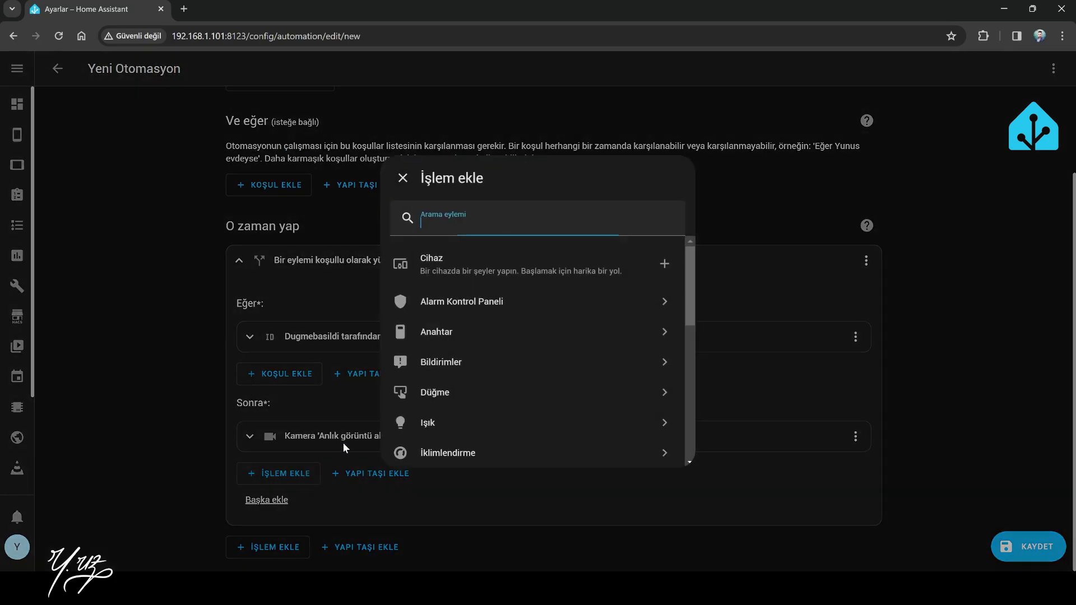
scroll(495, 409, down, 3)
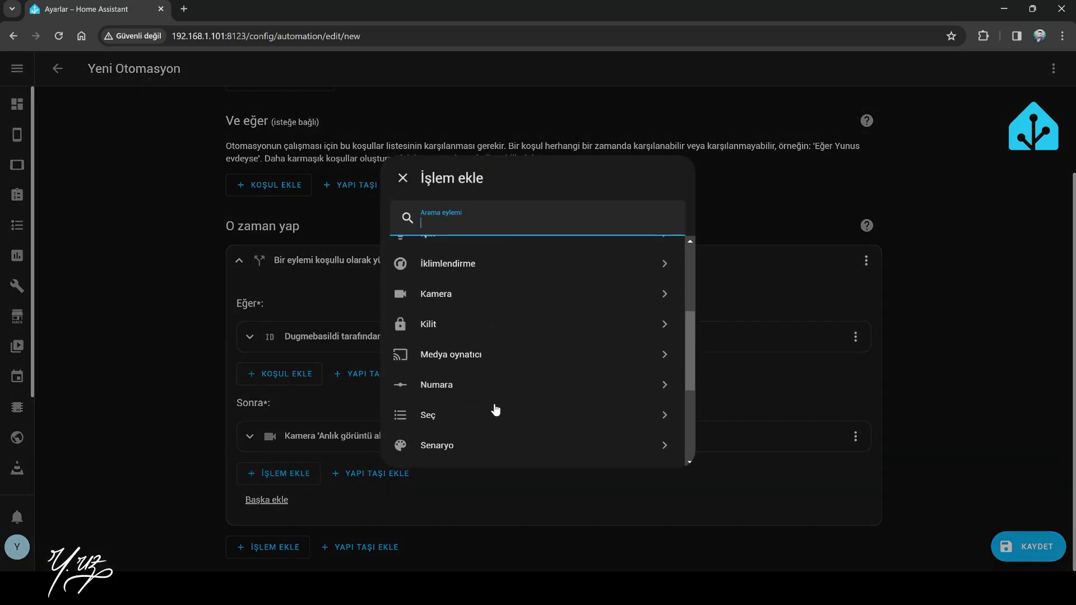
click(472, 363)
scroll(472, 361, down, 3)
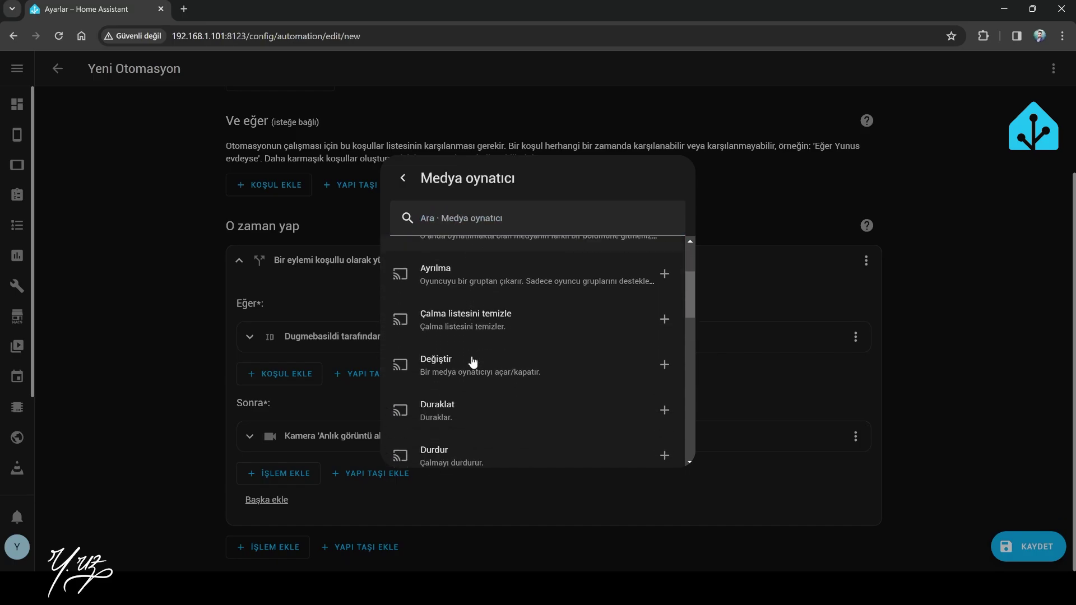
scroll(474, 359, up, 3)
click(473, 266)
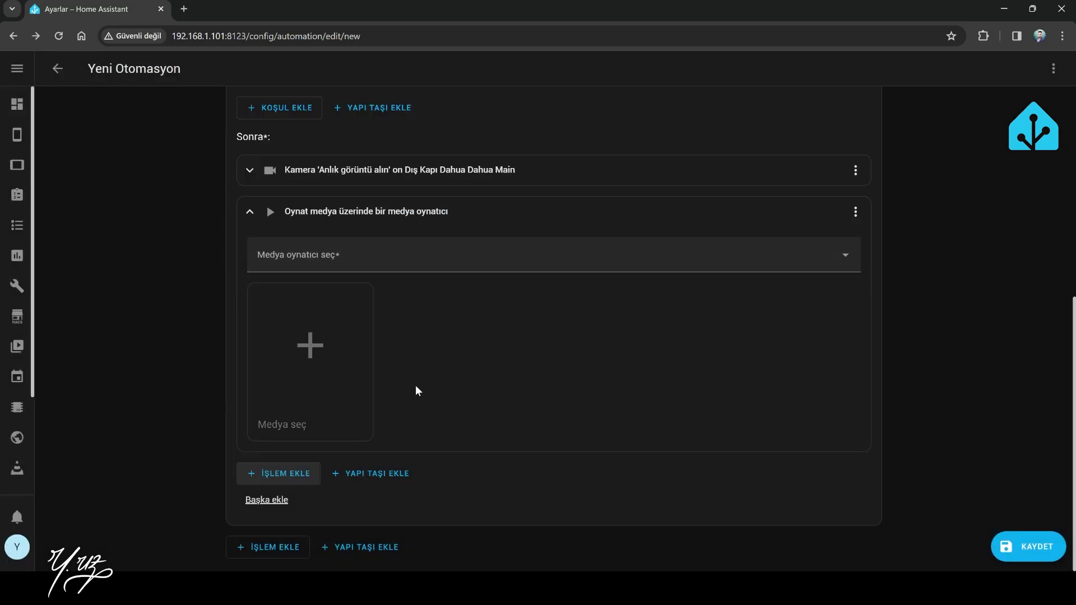
- Set the media action to play 1-door-bell.mp3 on VLC-TELNET and collapse its card
click(353, 267)
click(332, 347)
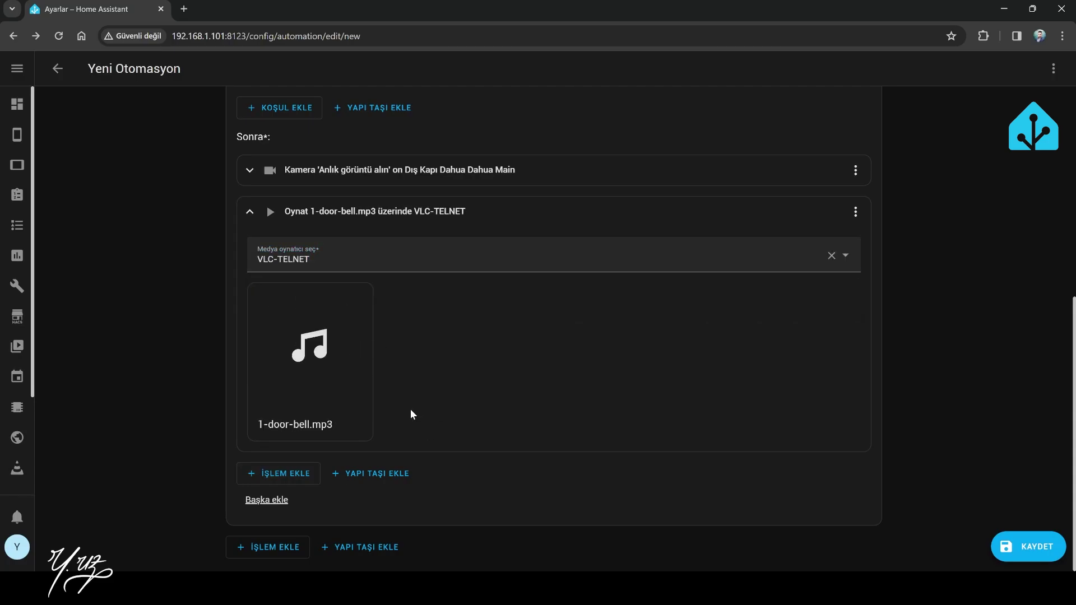
click(251, 224)
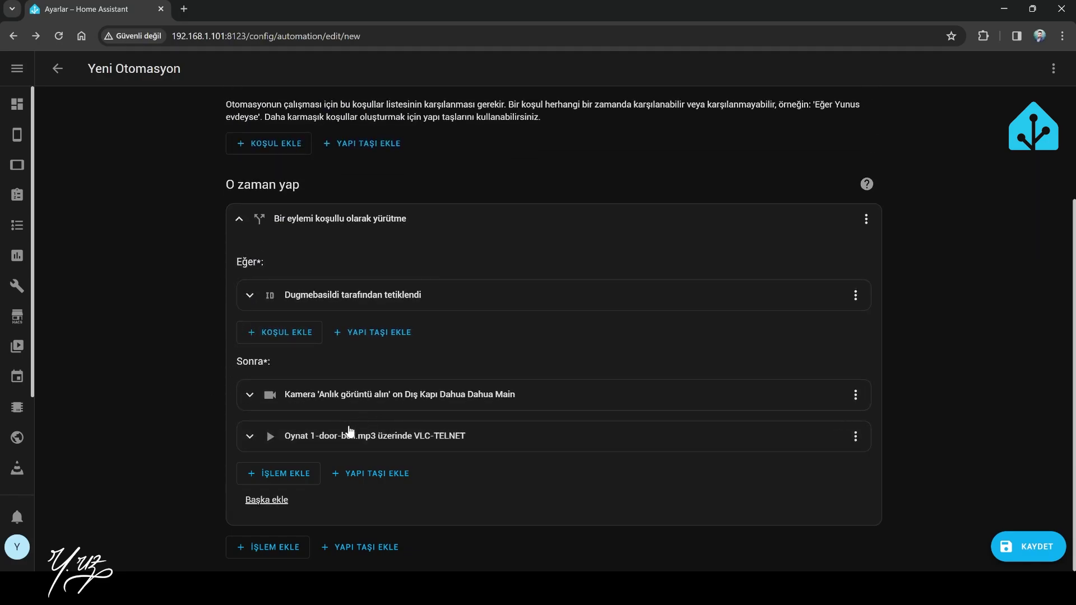
- Add a Bildirimler action under Sonra that sends a notification through the iPhone's mobile app
click(292, 477)
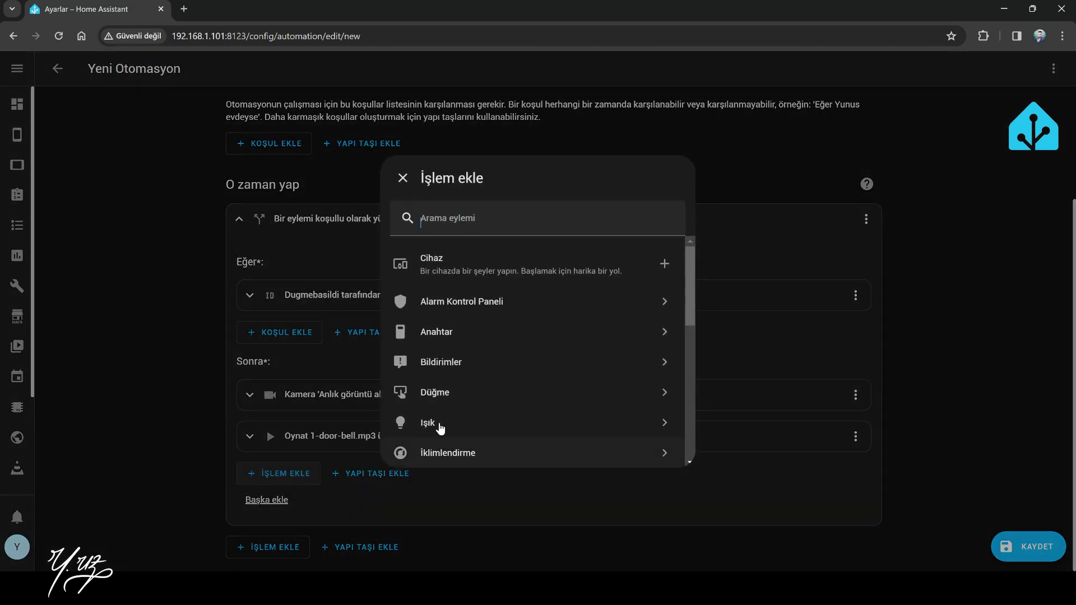
text(bildi)
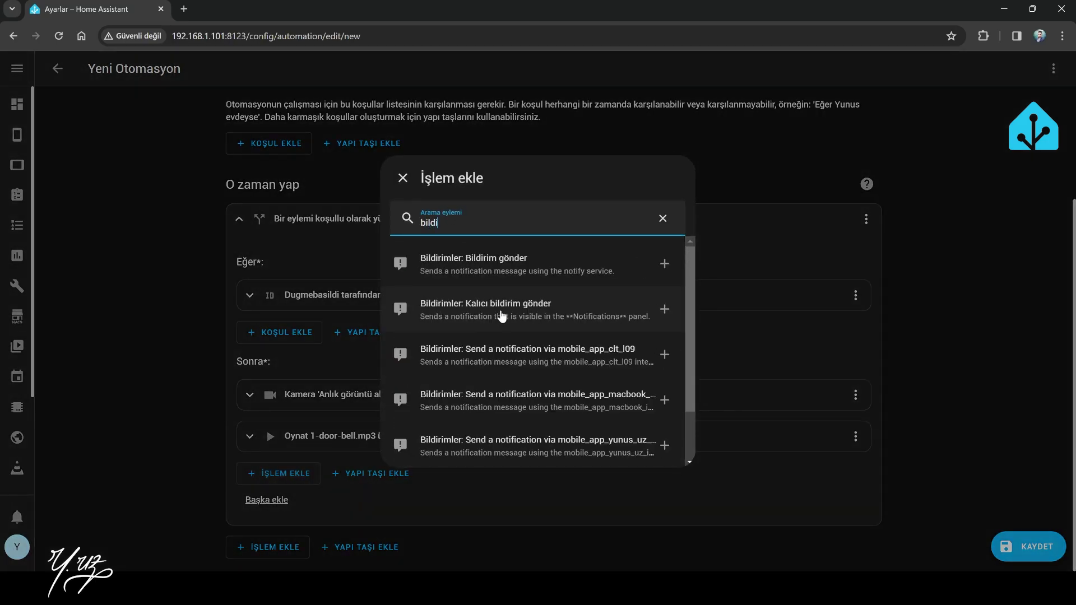
click(528, 441)
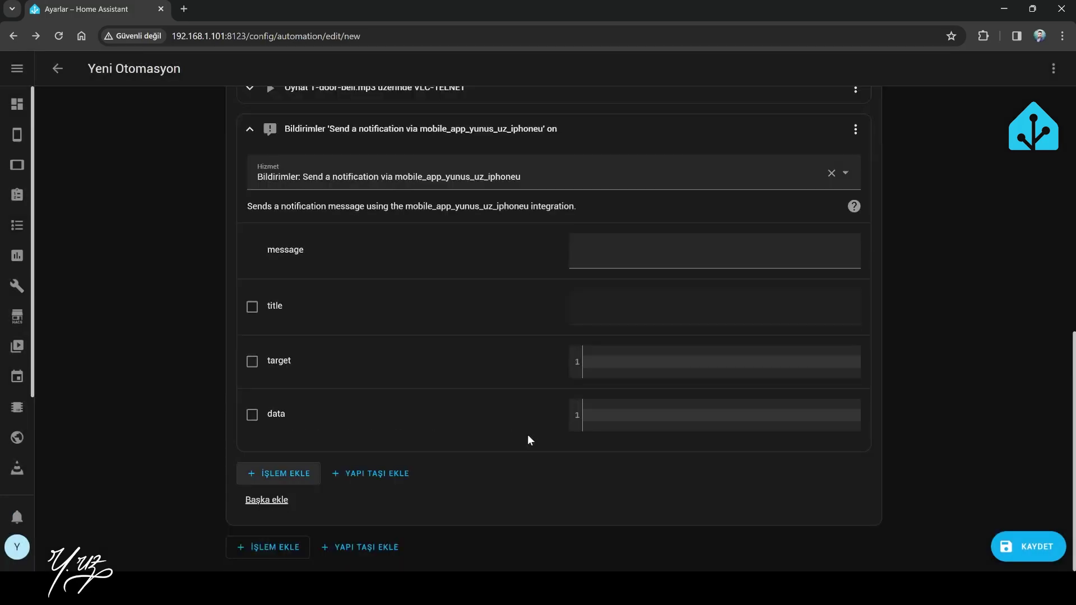
scroll(529, 364, up, 1)
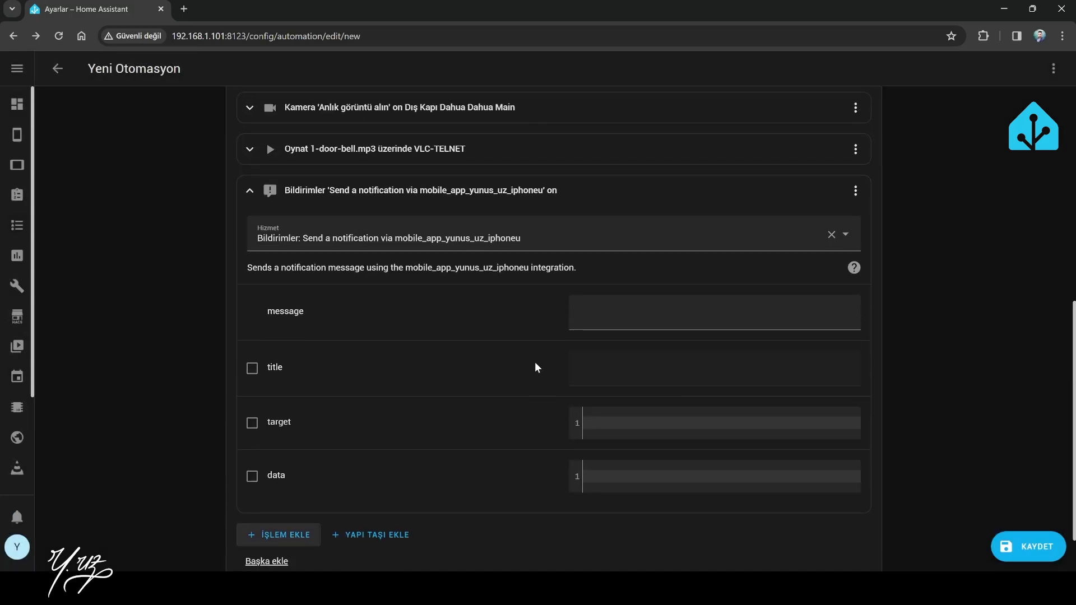
- Set the notification's message to "Zil Çaldı", enable its title and set that to "Dış Kapı"
click(611, 323)
text(Zil Çaldı)
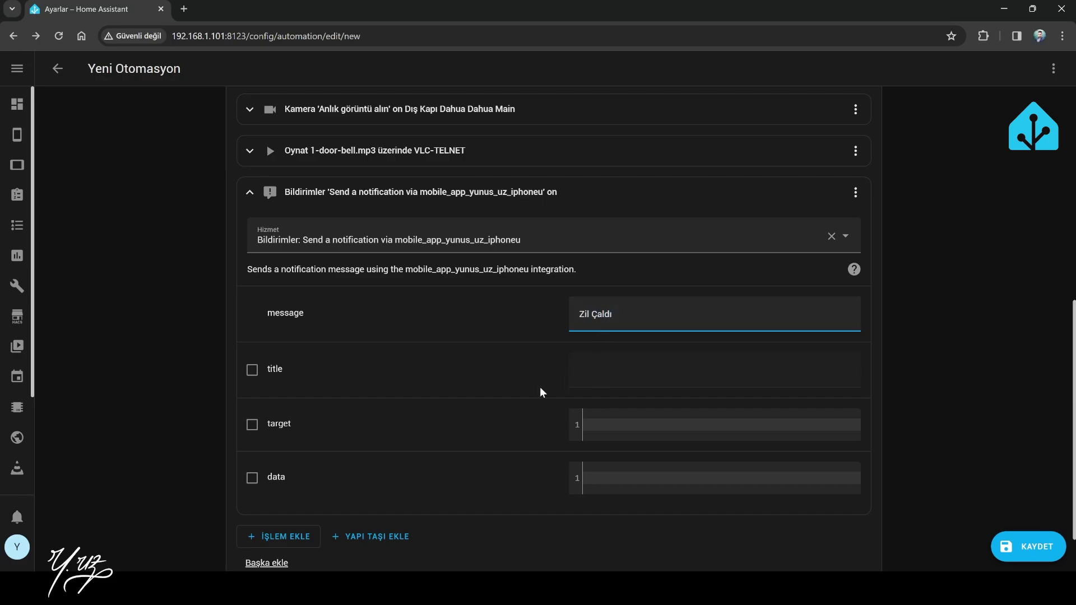
click(251, 371)
click(633, 371)
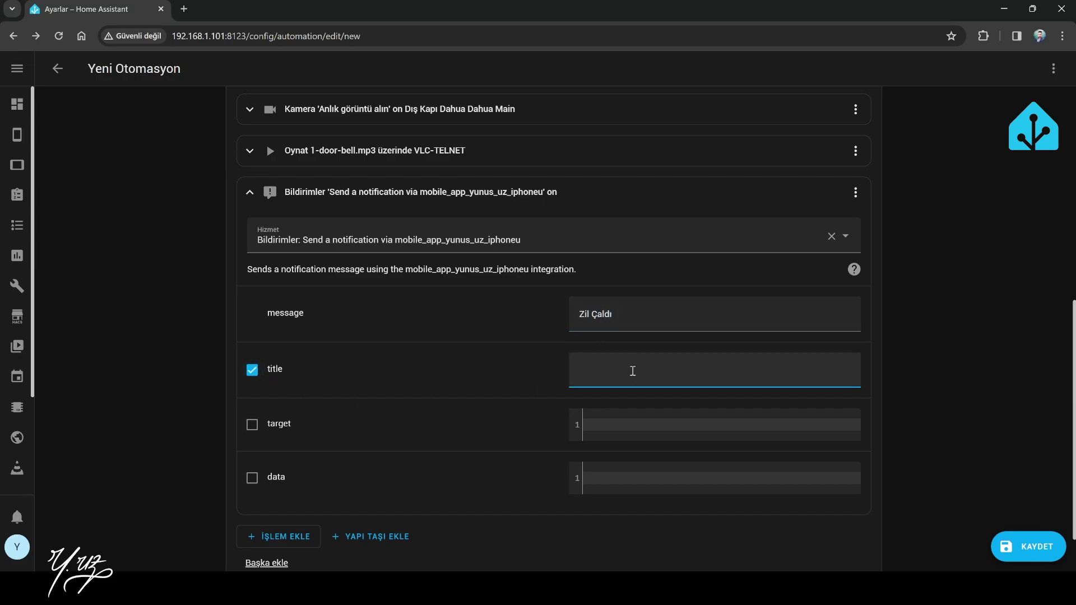
text(Dış Kapı)
click(548, 380)
- Enable the notification's data field and enter image: /media/local/local/snapshotdis.jpg
scroll(253, 448, down, 1)
click(252, 415)
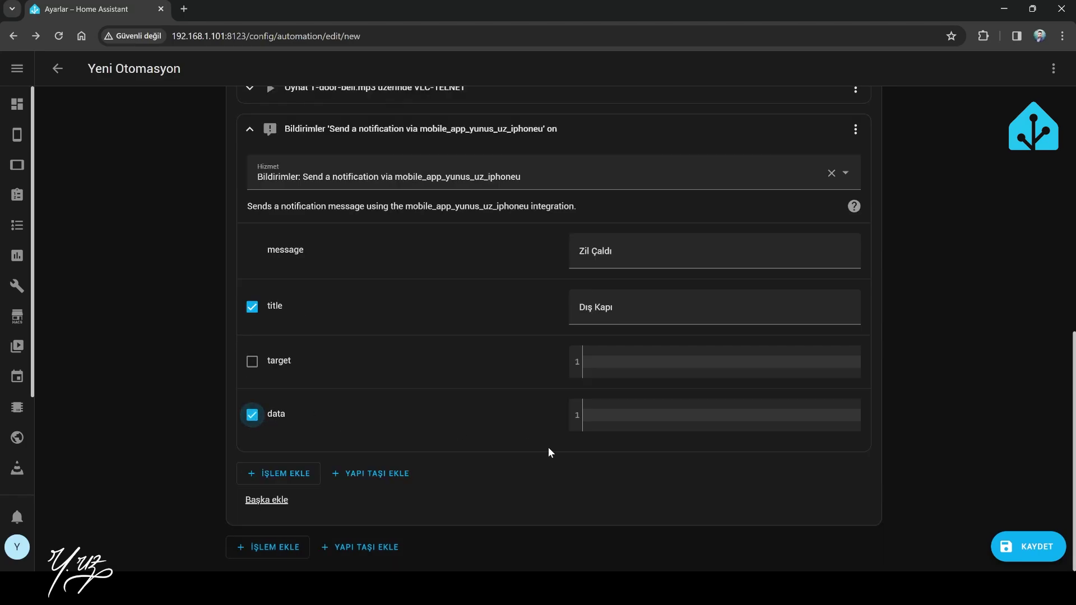
click(616, 427)
scroll(367, 140, up, 1)
scroll(483, 392, down, 1)
text(image: /media/local/local/snapshotdis.jpg)
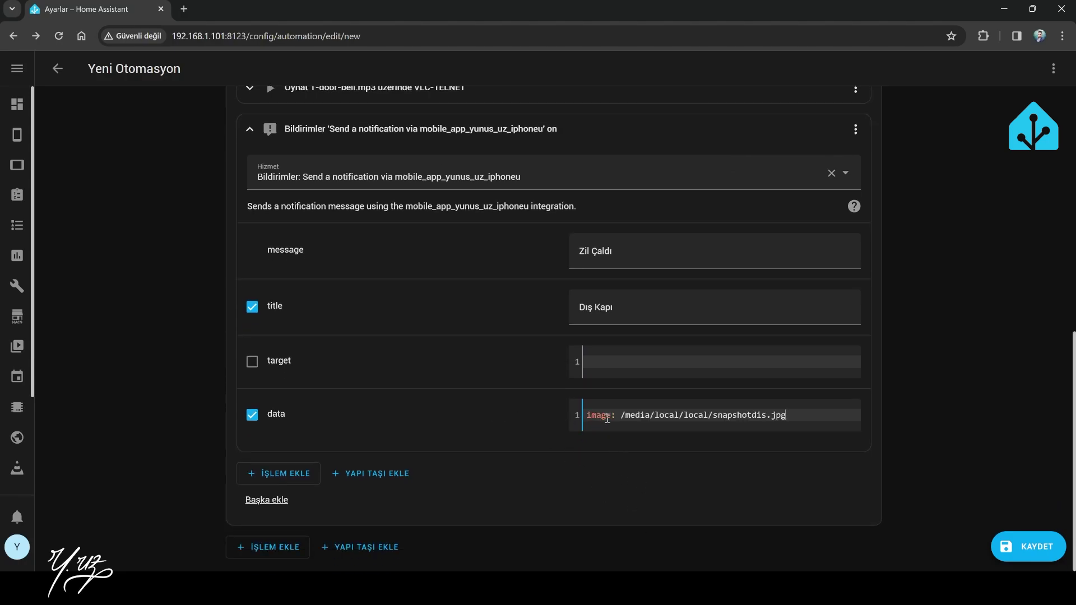
drag(619, 415, 713, 415)
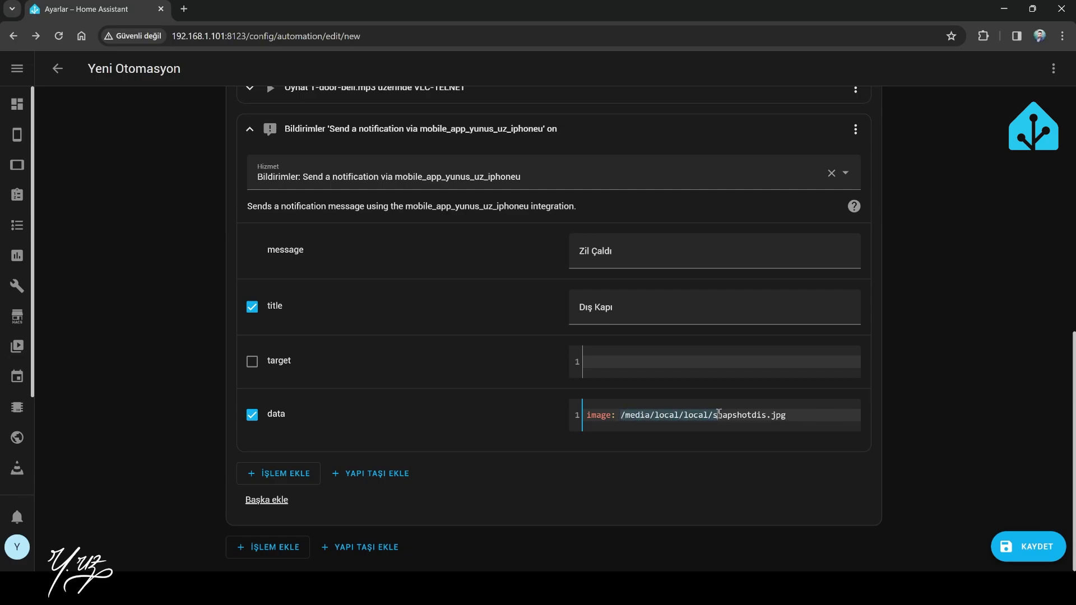
click(747, 415)
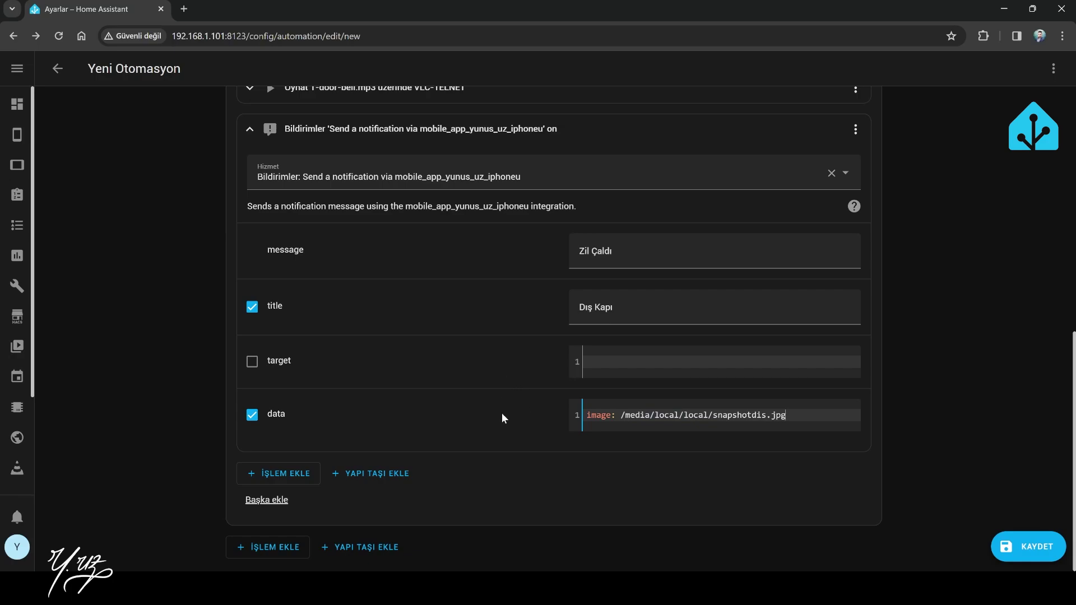
scroll(484, 317, up, 1)
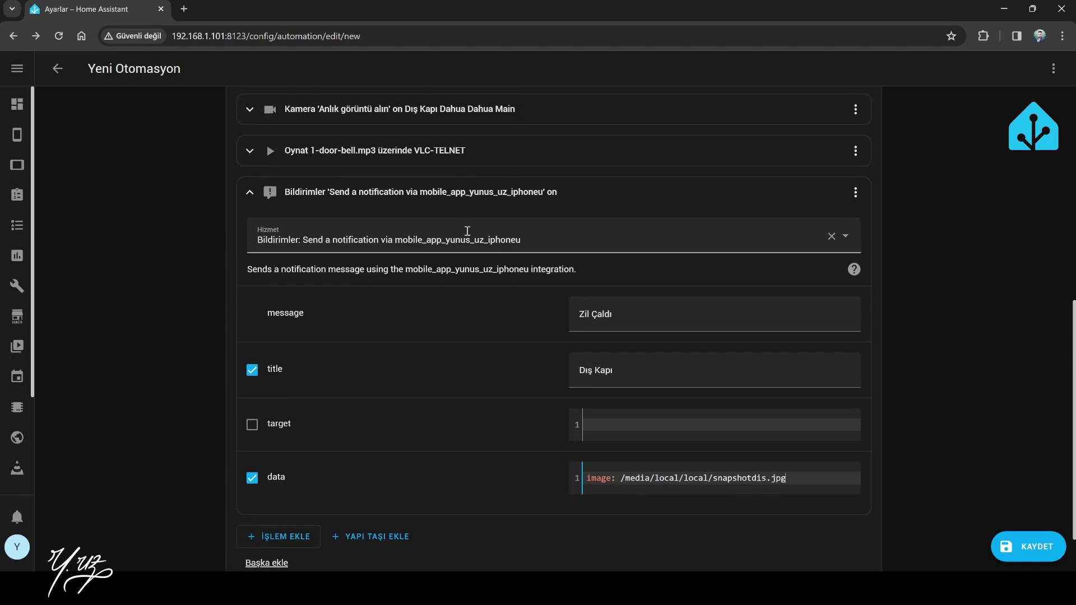
scroll(507, 425, down, 1)
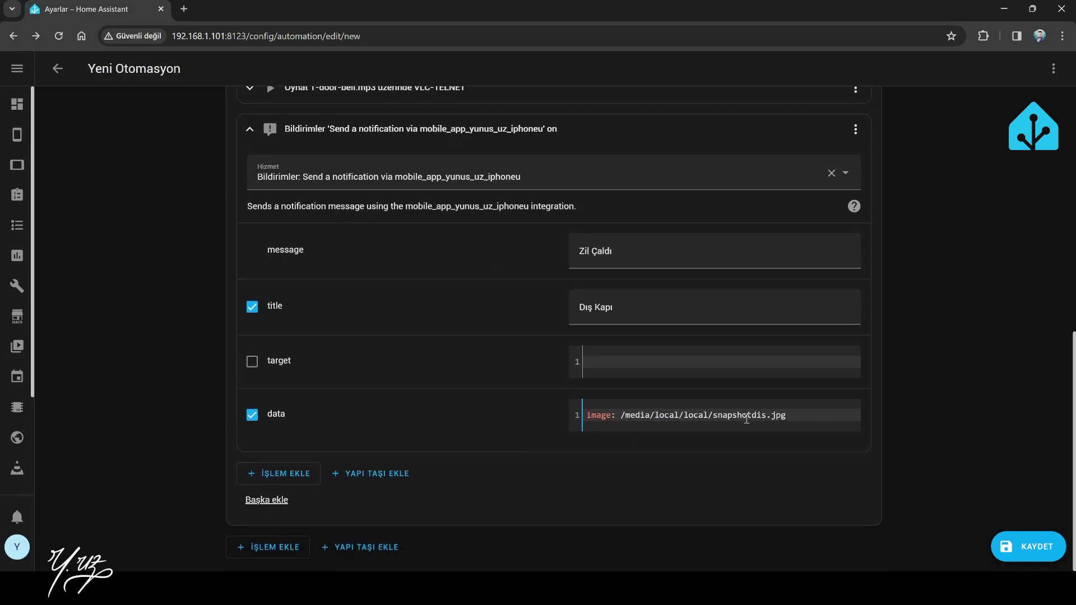
- Below the image line in the notification data, add an actions list with action KAPIYIAC titled "Kapıyı Aç"
key(Return)
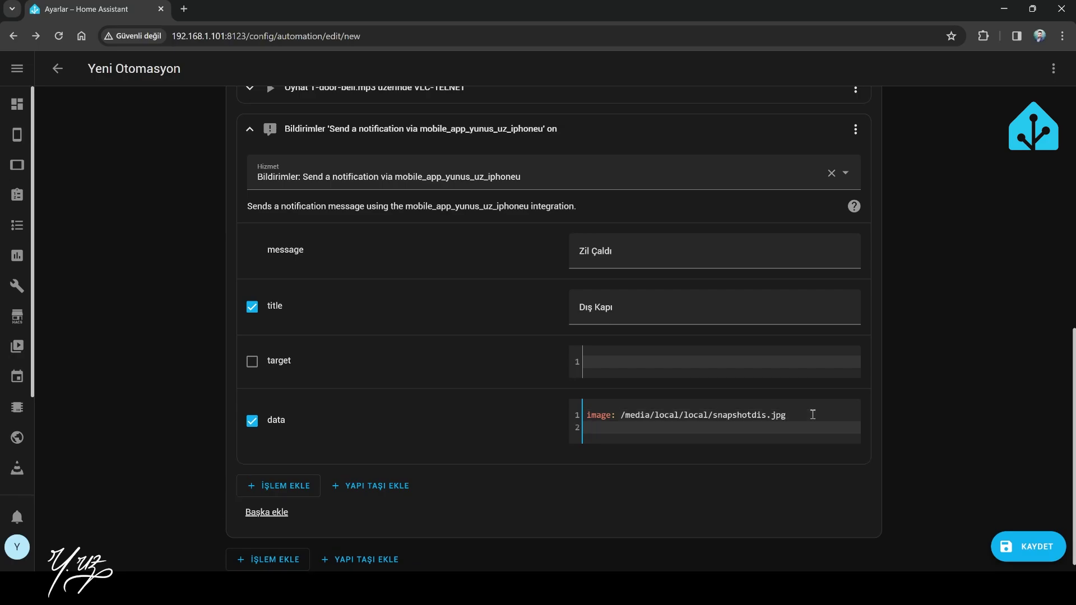
text(actions:)
key(Return)
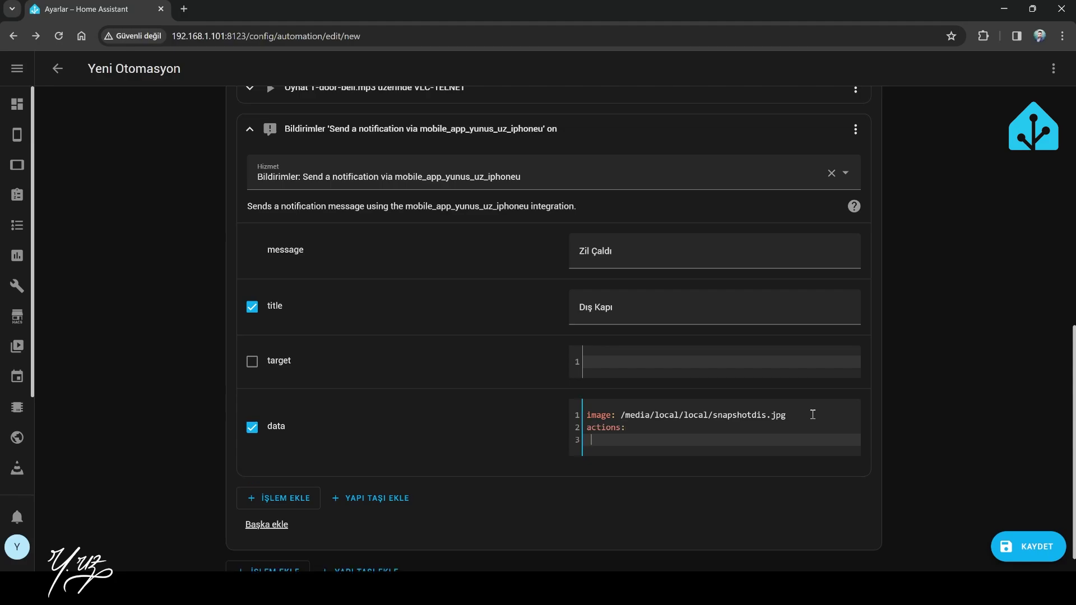
text(- action:)
text(KAPIYI)
text(ACI)
key(BackSpace)
key(Return)
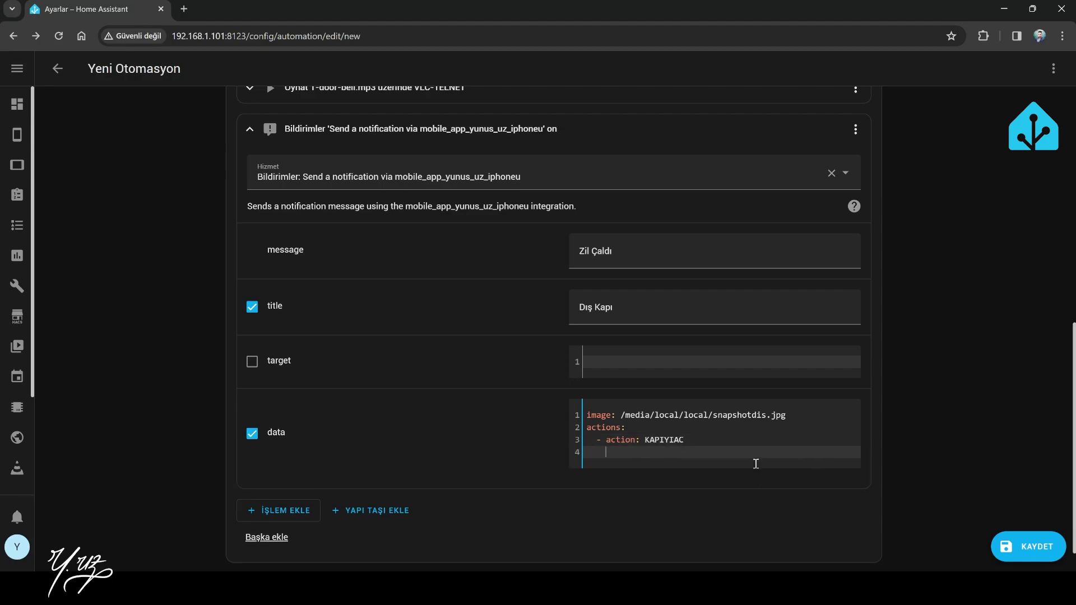
text(title: Kapıyı Aç)
- Save the automation under the name Youtube
click(1005, 541)
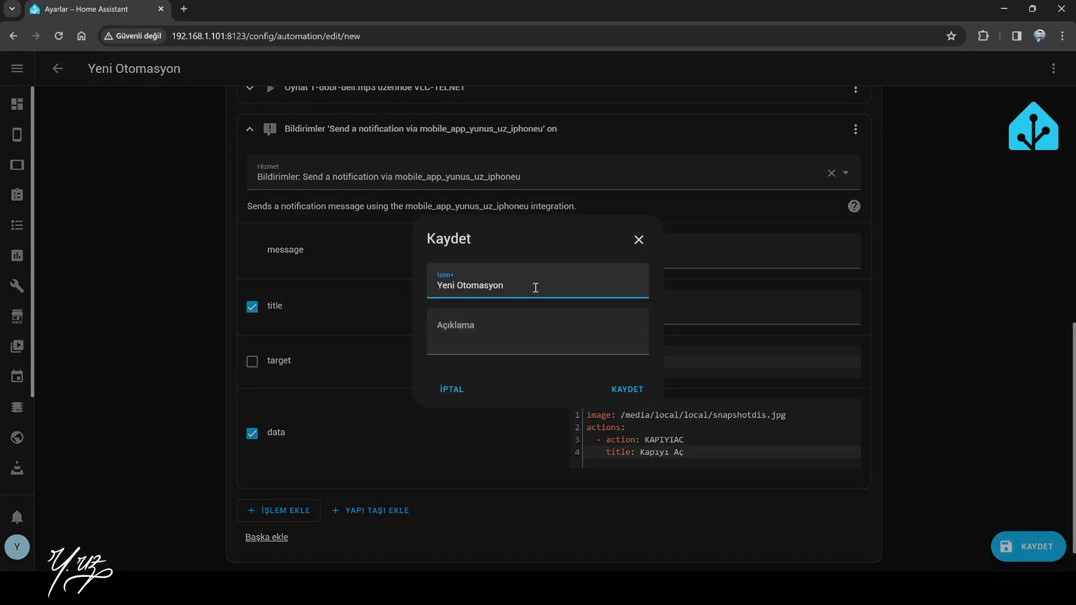
triple_click(535, 287)
text(Youtube)
click(628, 394)
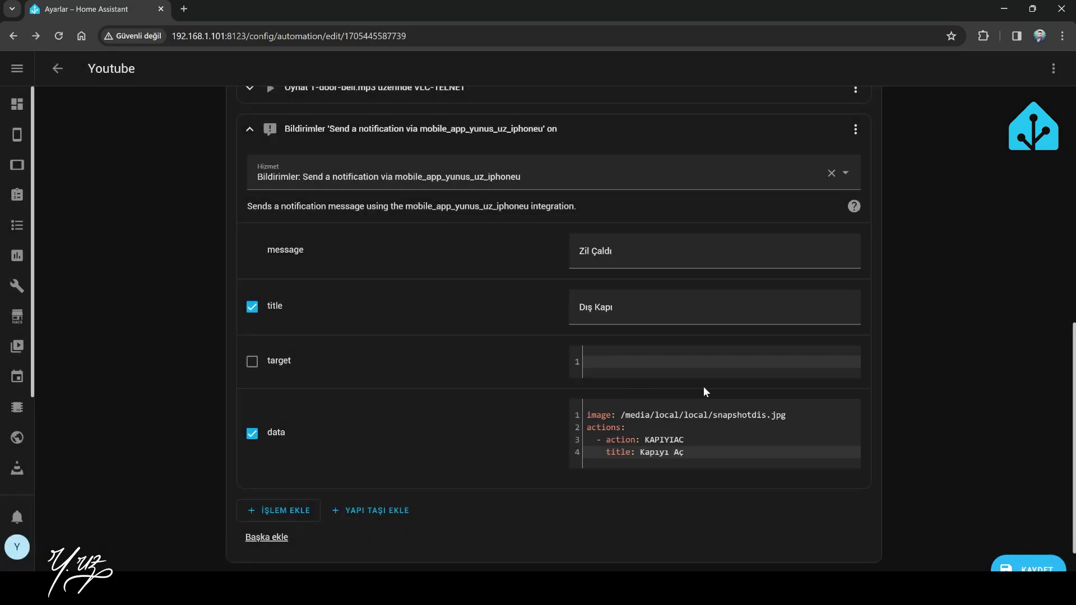
click(764, 371)
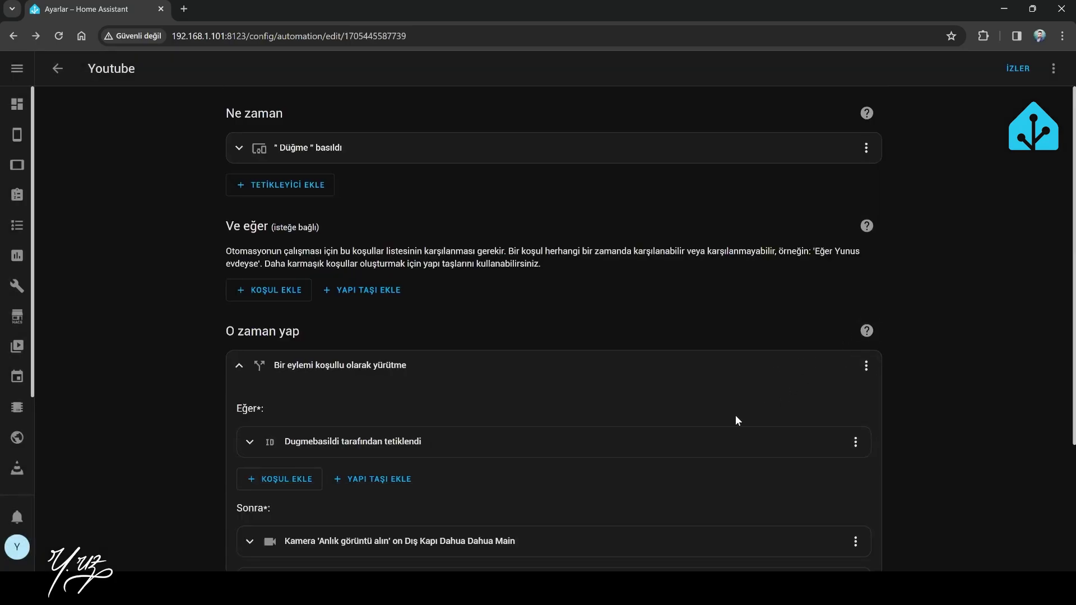
scroll(725, 418, down, 3)
click(730, 445)
scroll(740, 454, down, 5)
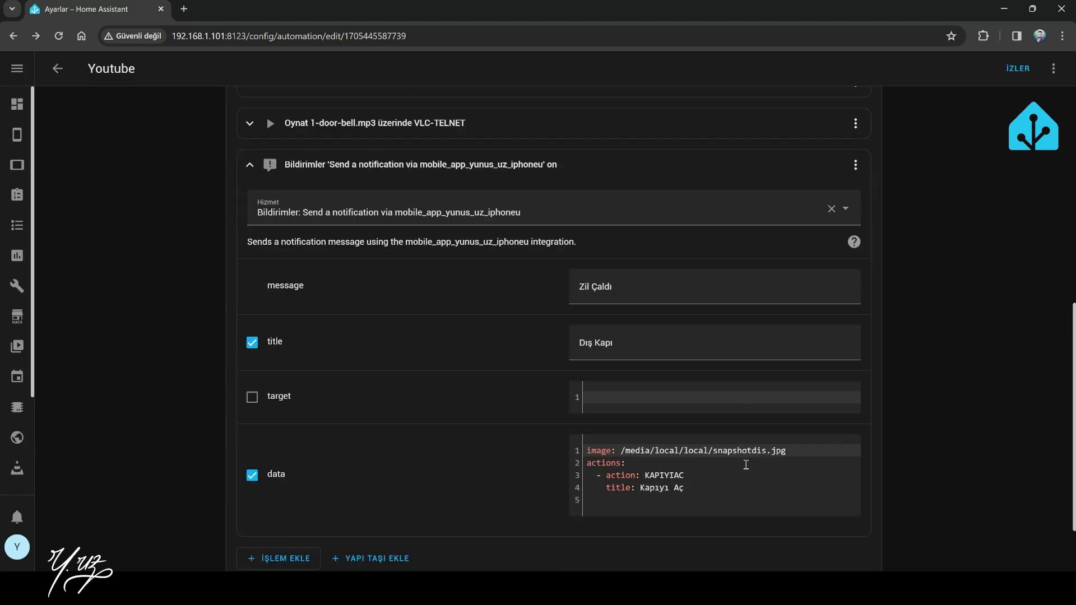
scroll(885, 401, up, 2)
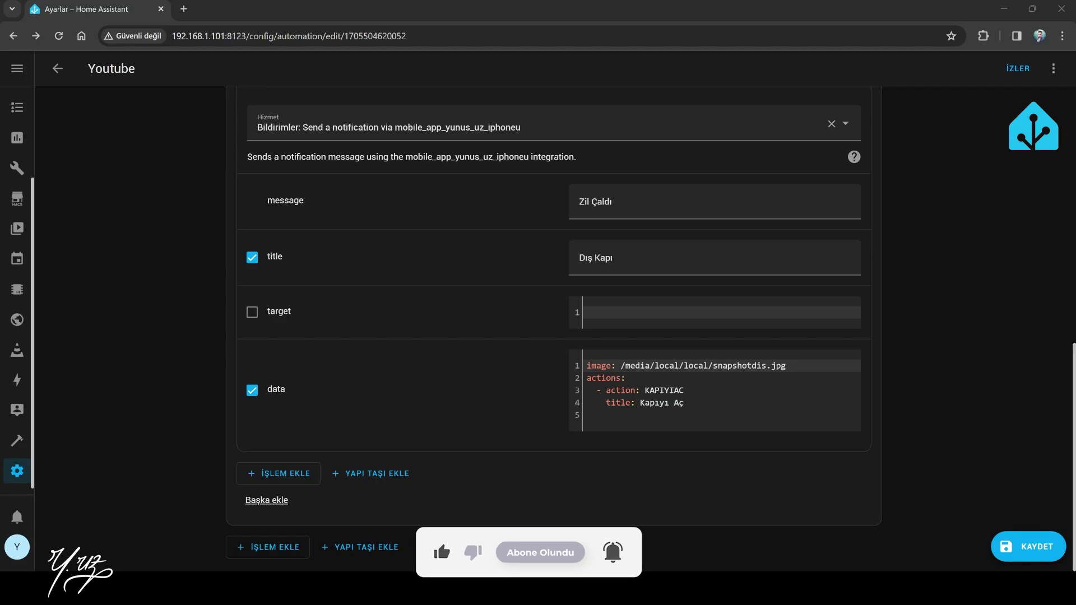
click(615, 422)
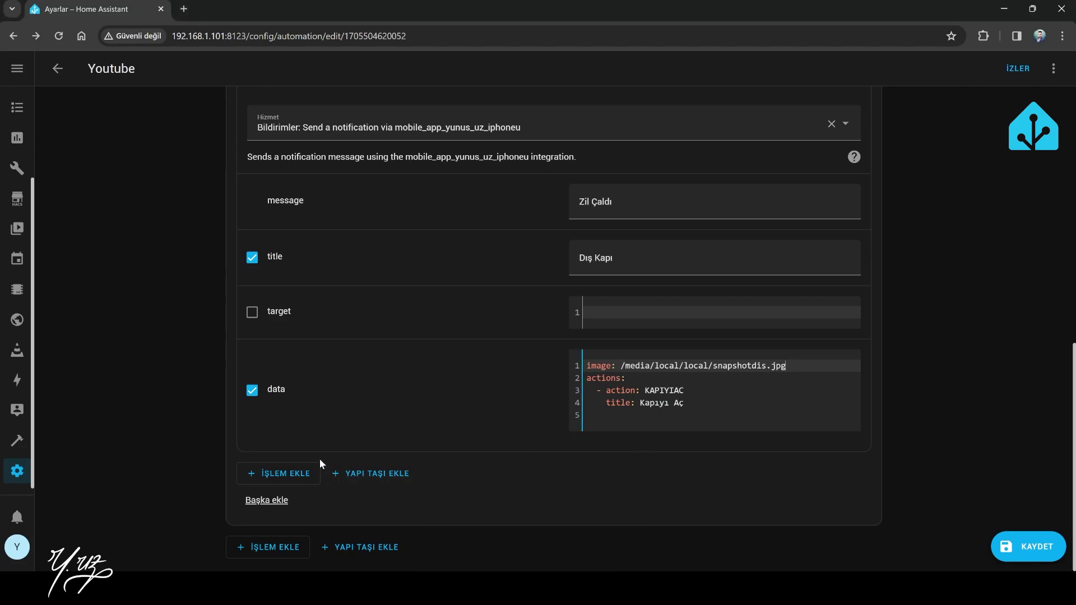
- Add a Tetikleyiciyi bekleyin action below the notification and turn off its Zaman aşımına devam et option
click(286, 474)
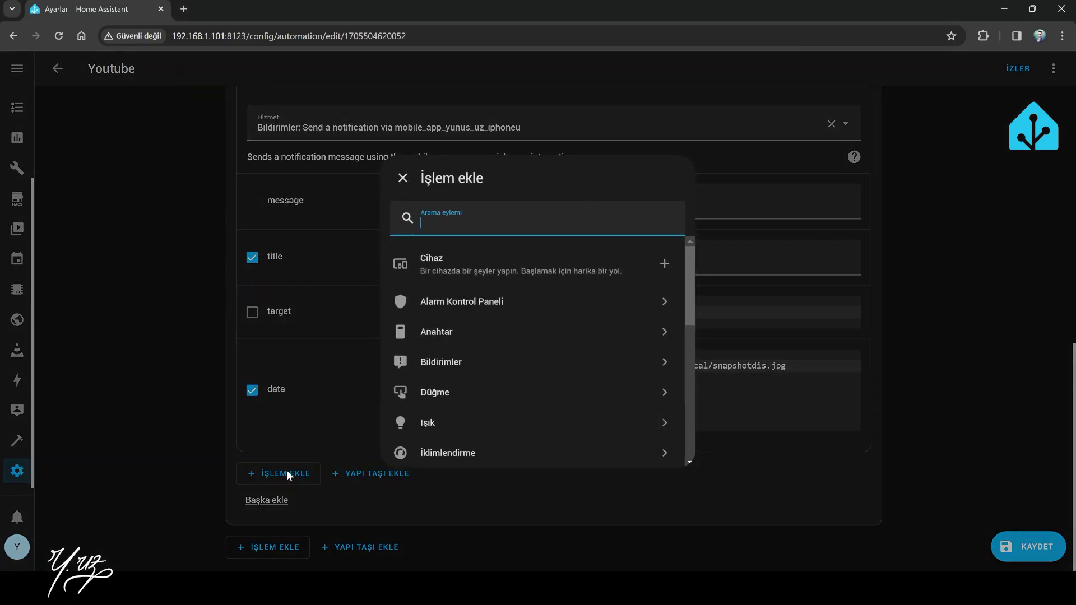
text(tet)
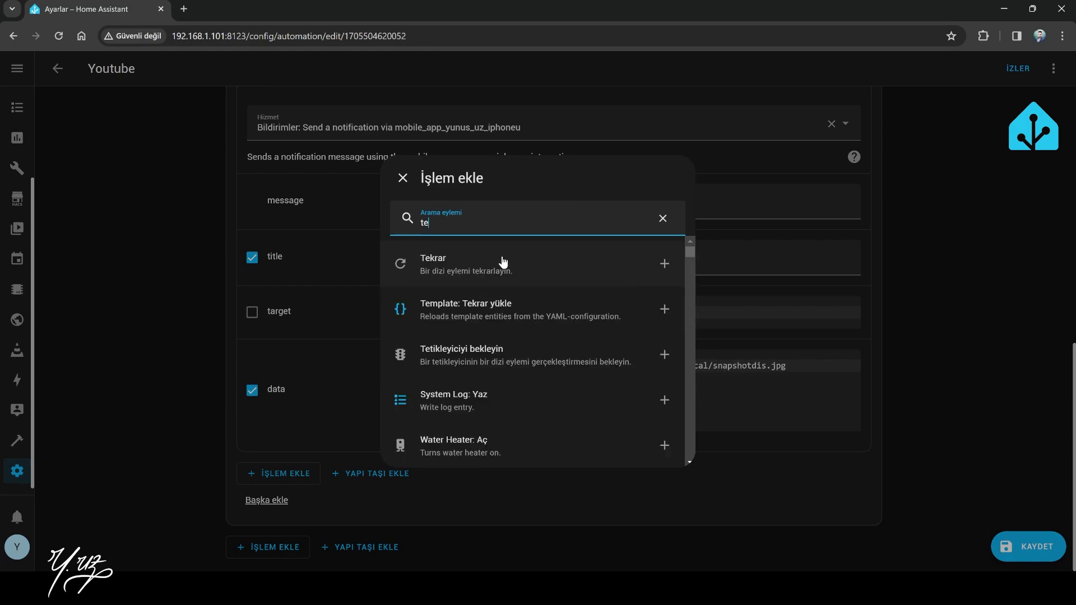
click(502, 262)
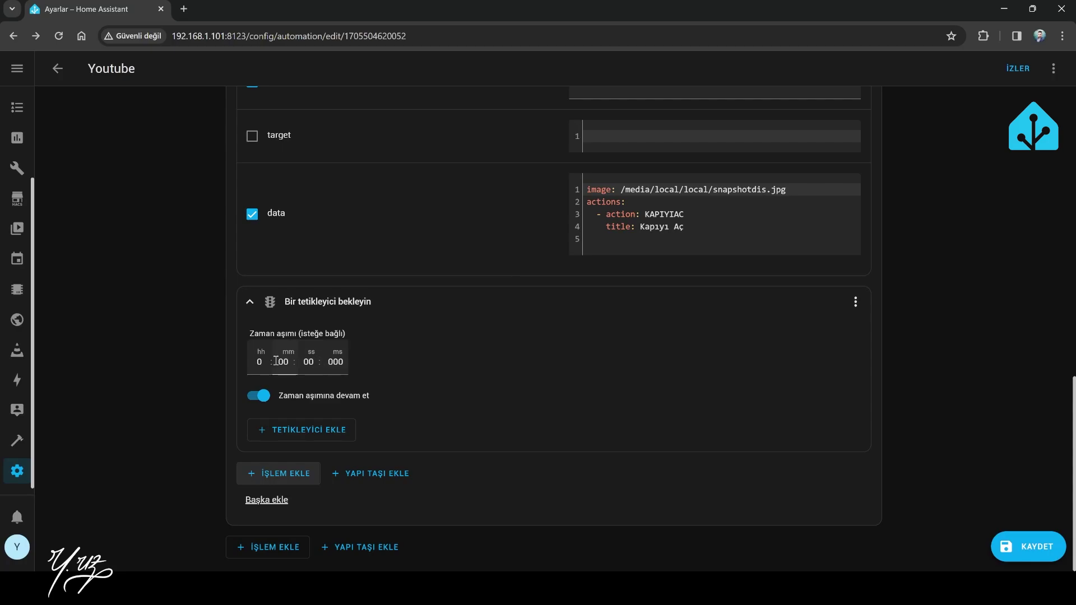
click(259, 396)
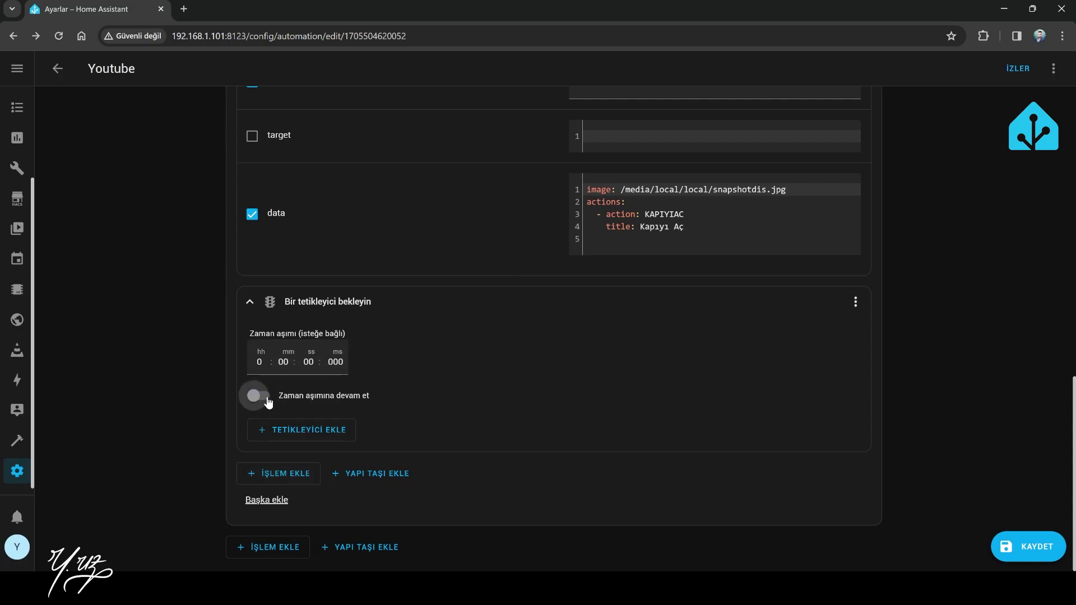
- Set the wait action's timeout to 2 minutes and turn on its Zaman aşımına devam et option
text(2)
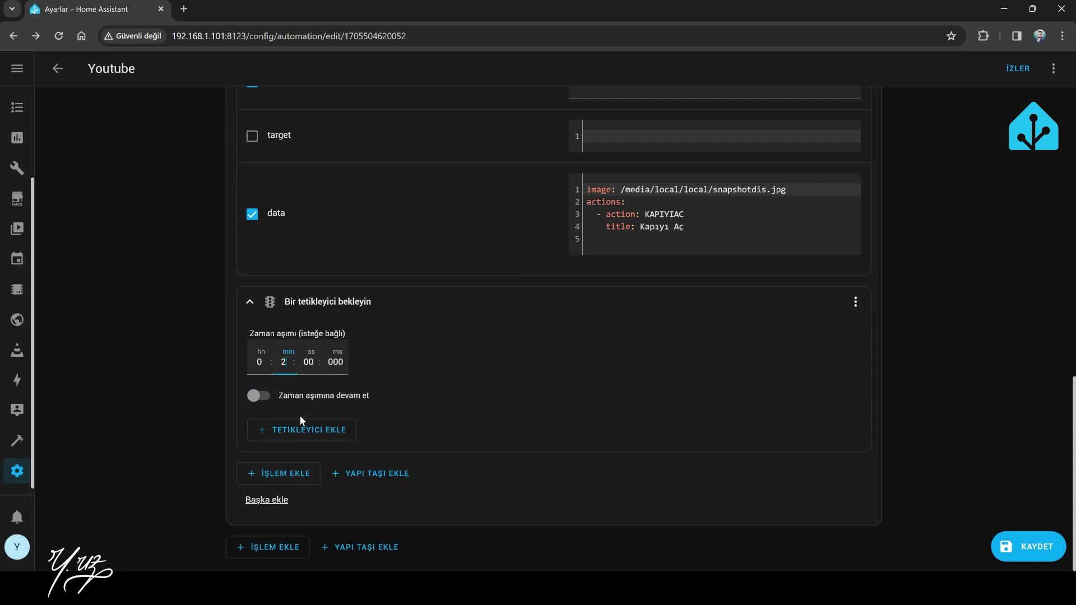
click(300, 411)
click(264, 398)
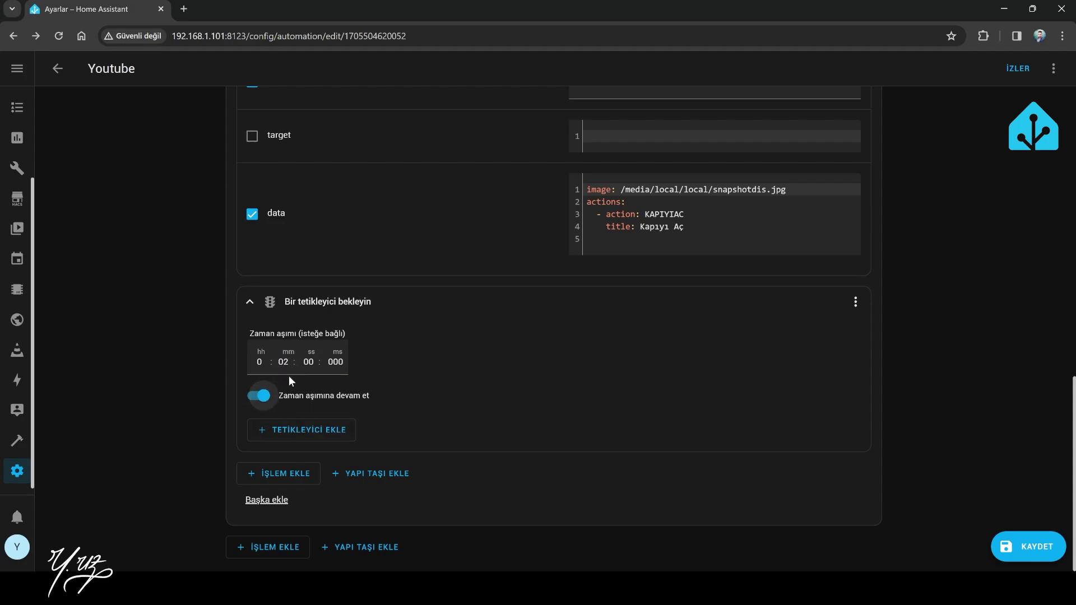
- Add a Manuel olay trigger to the wait action with event type mobile_app_notification_action
click(300, 426)
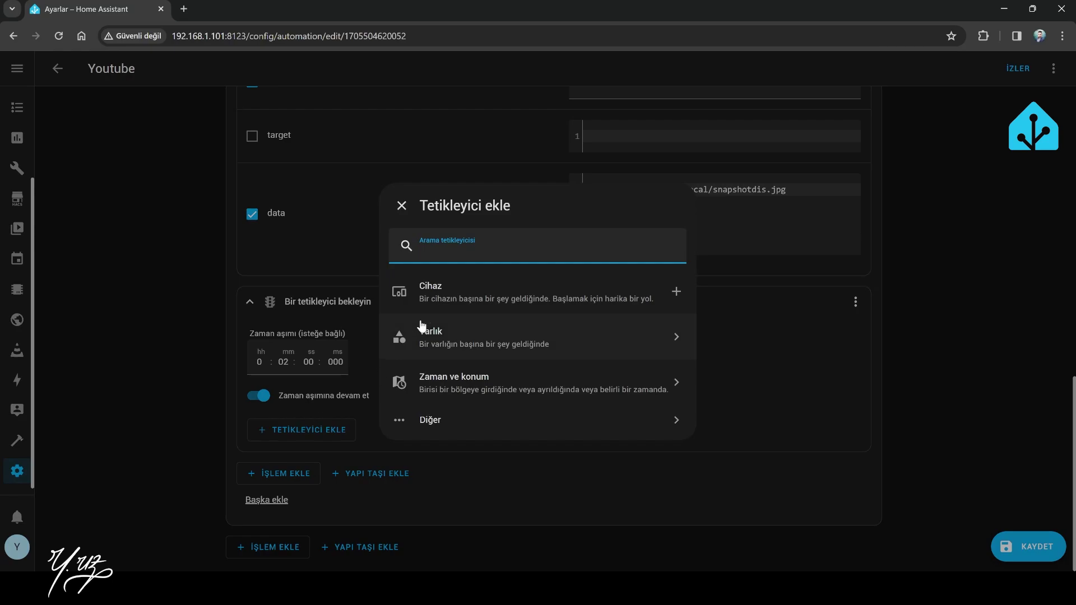
text(manu)
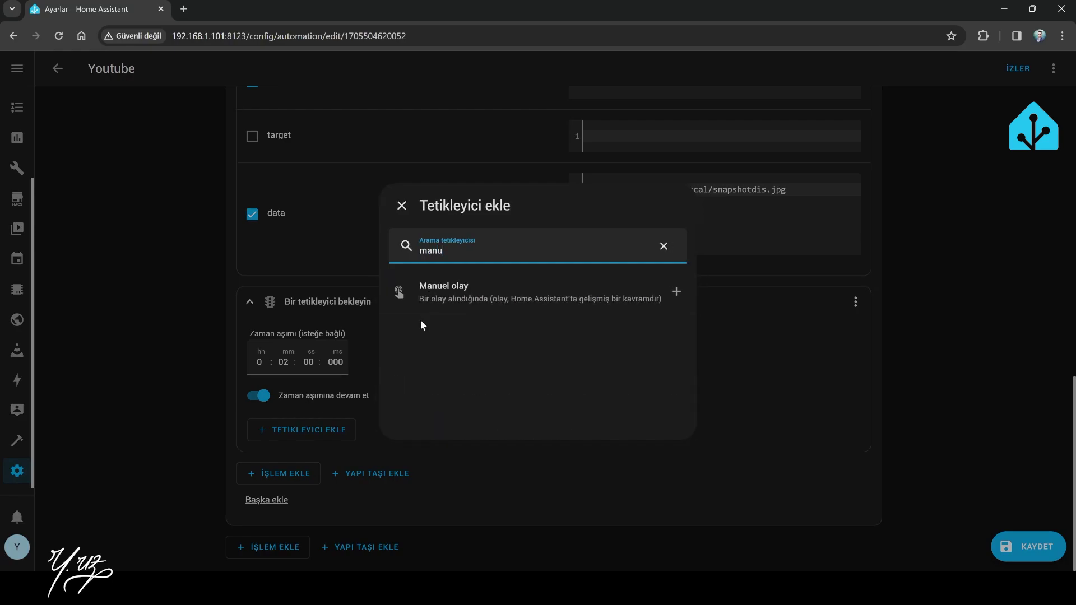
click(454, 291)
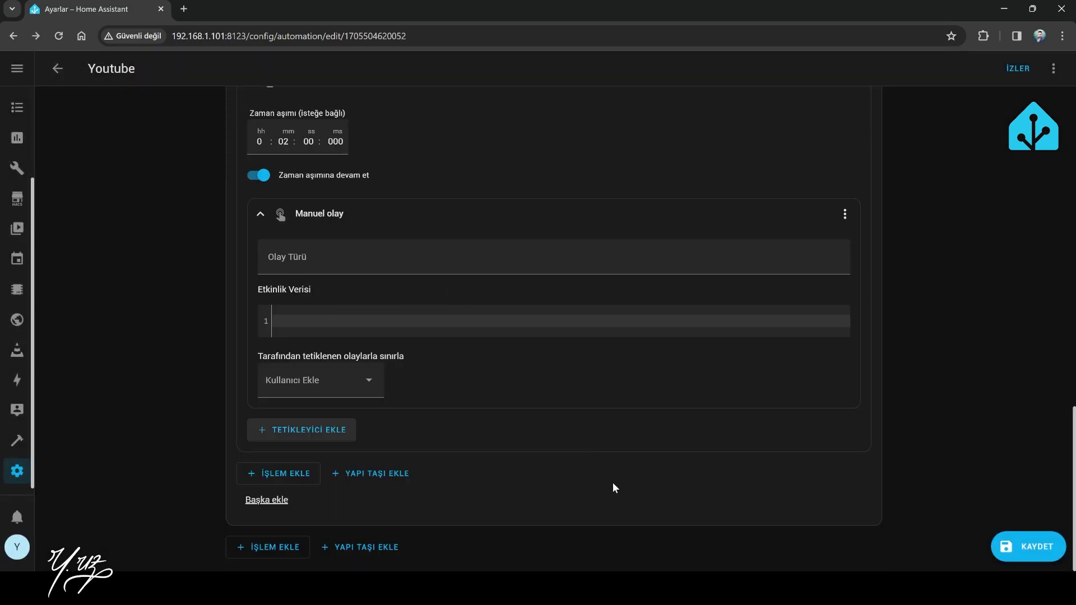
click(313, 260)
text(mobile_app_notification_action)
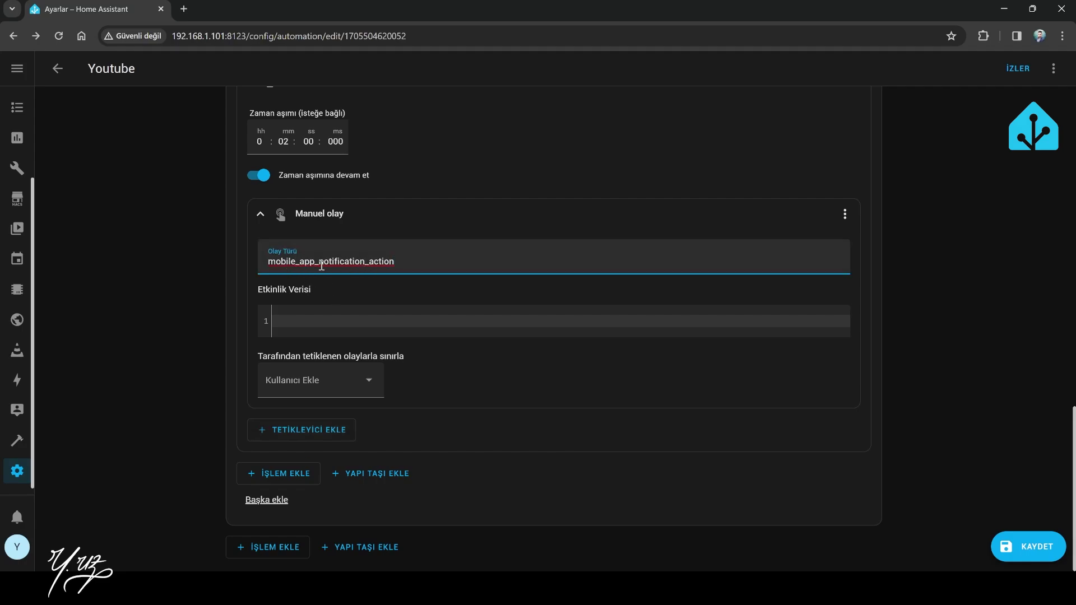
- Enter action: KAPIYIAC as the manual event trigger's event data and collapse the wait action
click(334, 320)
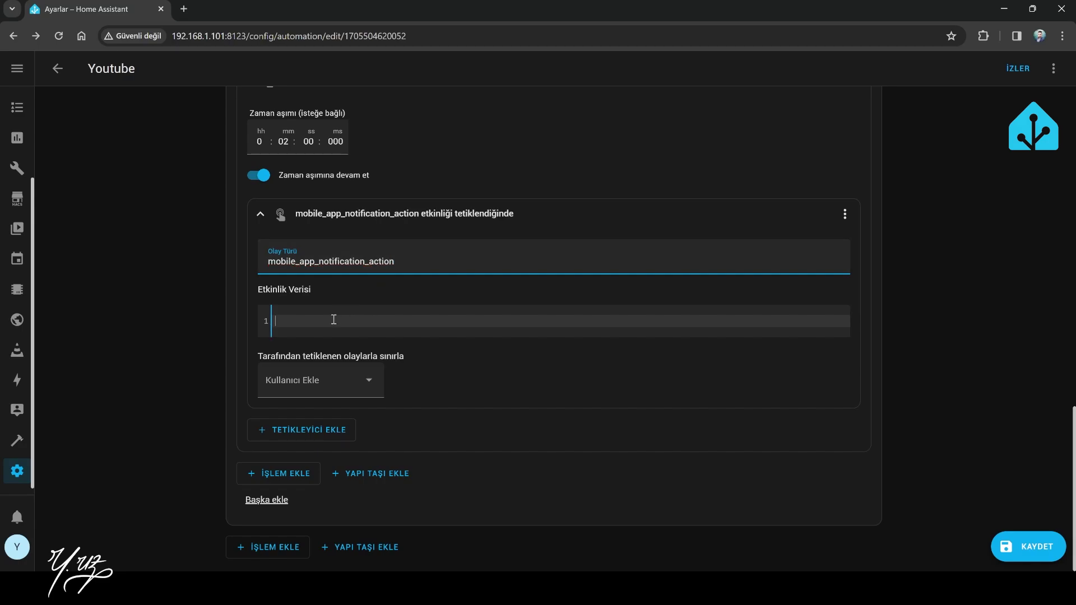
text(action)
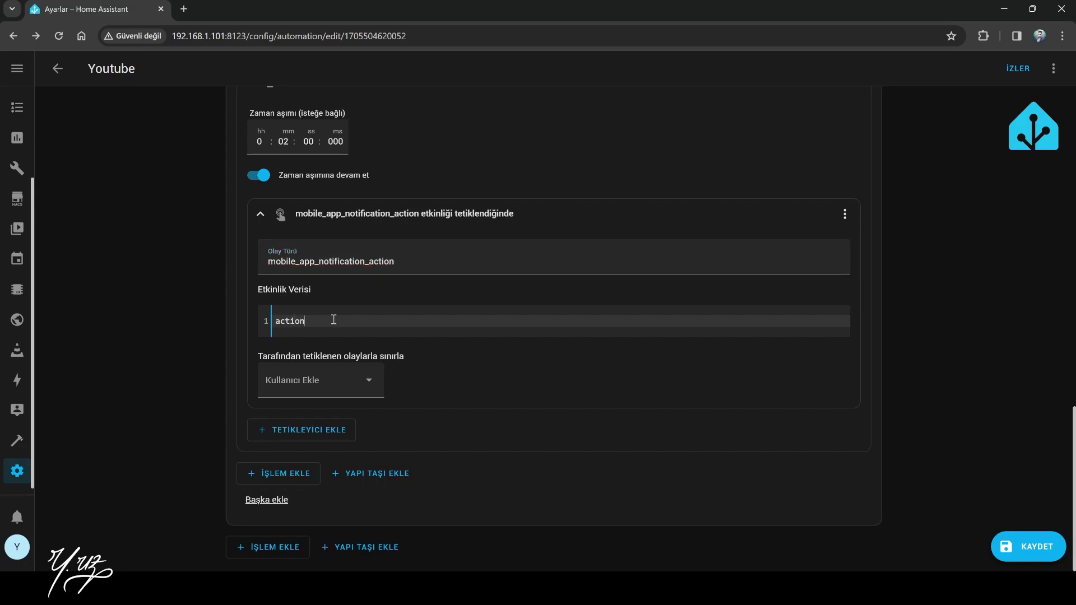
text(: KAPIYIAC)
scroll(516, 296, up, 5)
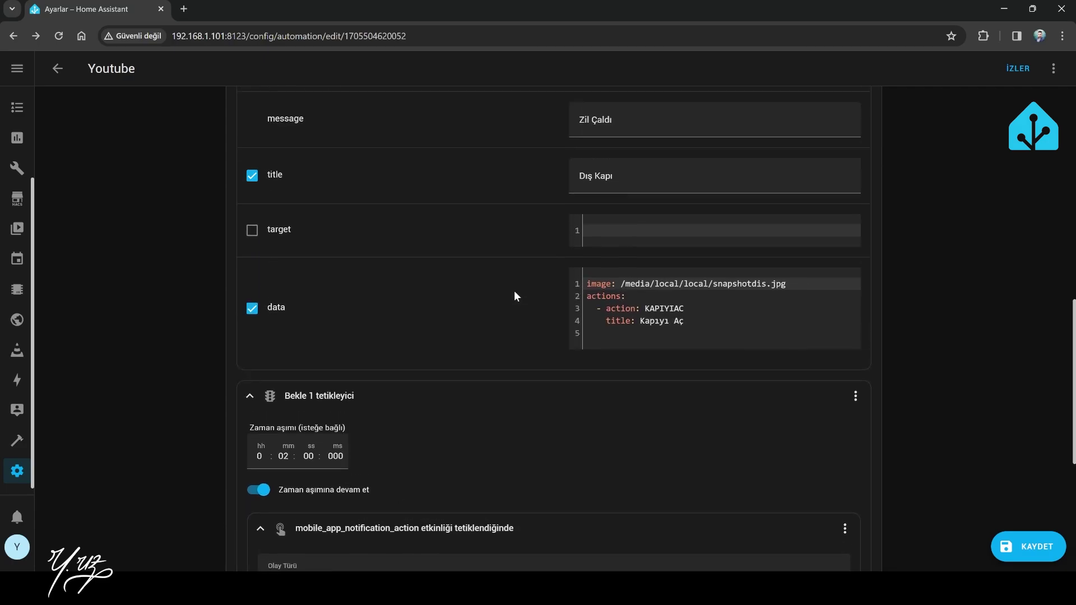
scroll(487, 422, down, 2)
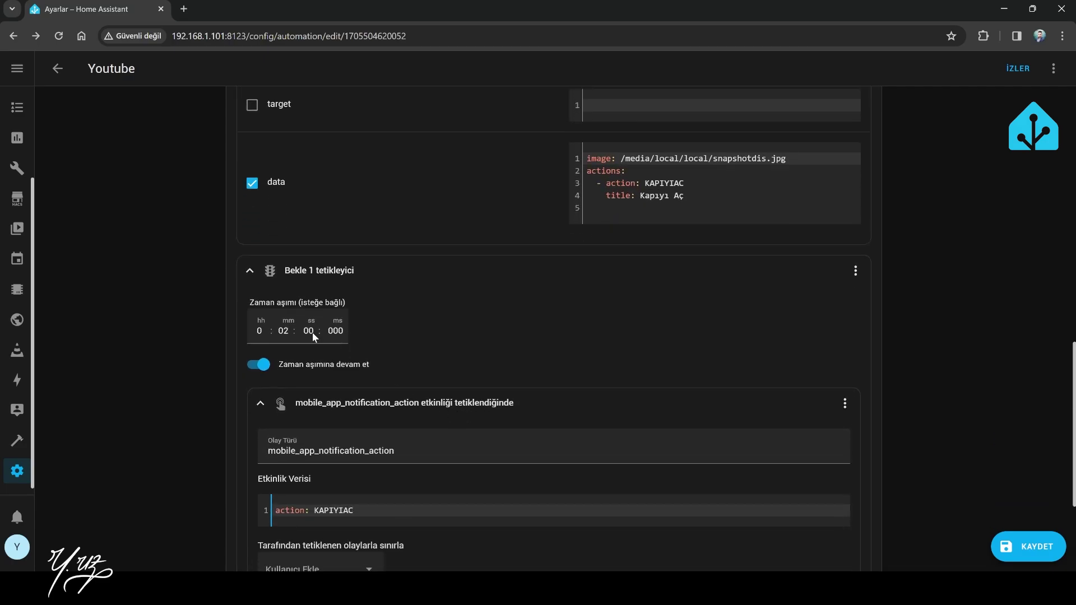
click(248, 270)
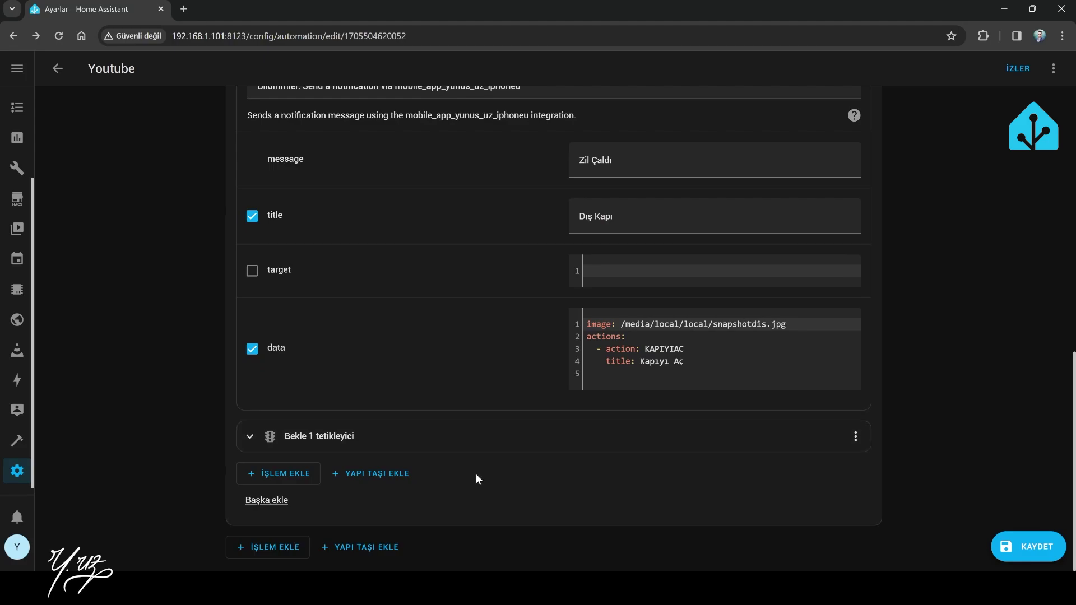
click(286, 473)
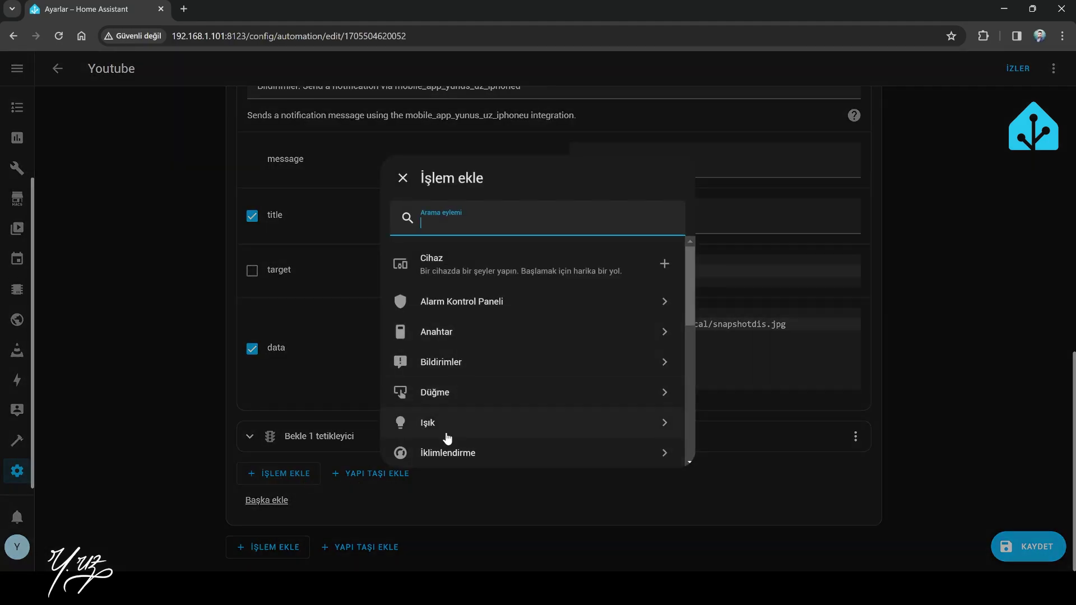
scroll(449, 438, down, 2)
scroll(447, 439, up, 1)
scroll(447, 439, down, 4)
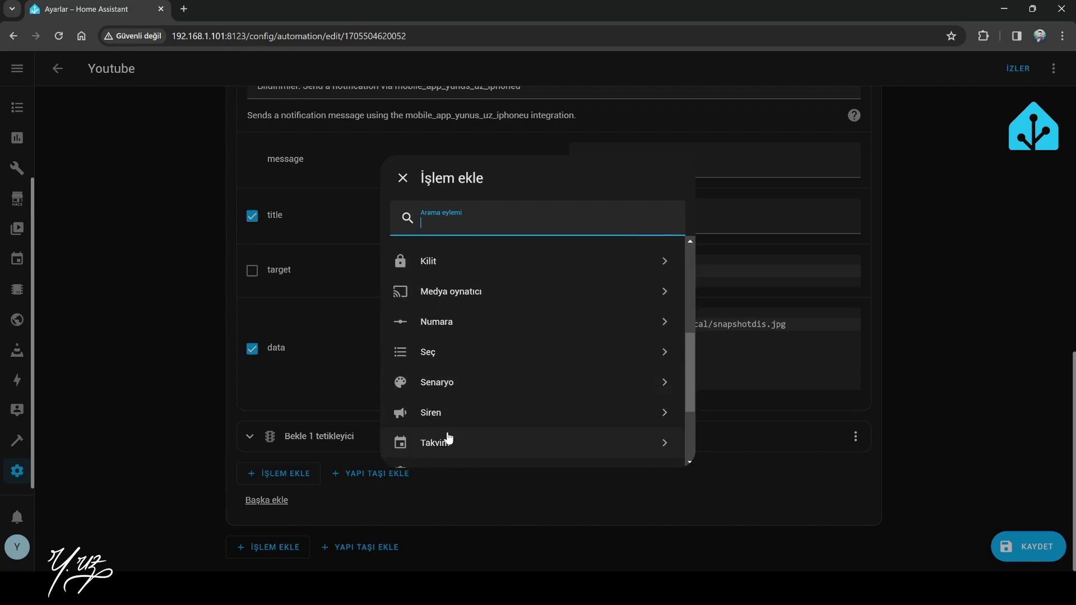
scroll(449, 437, up, 3)
scroll(454, 440, down, 3)
scroll(456, 432, up, 5)
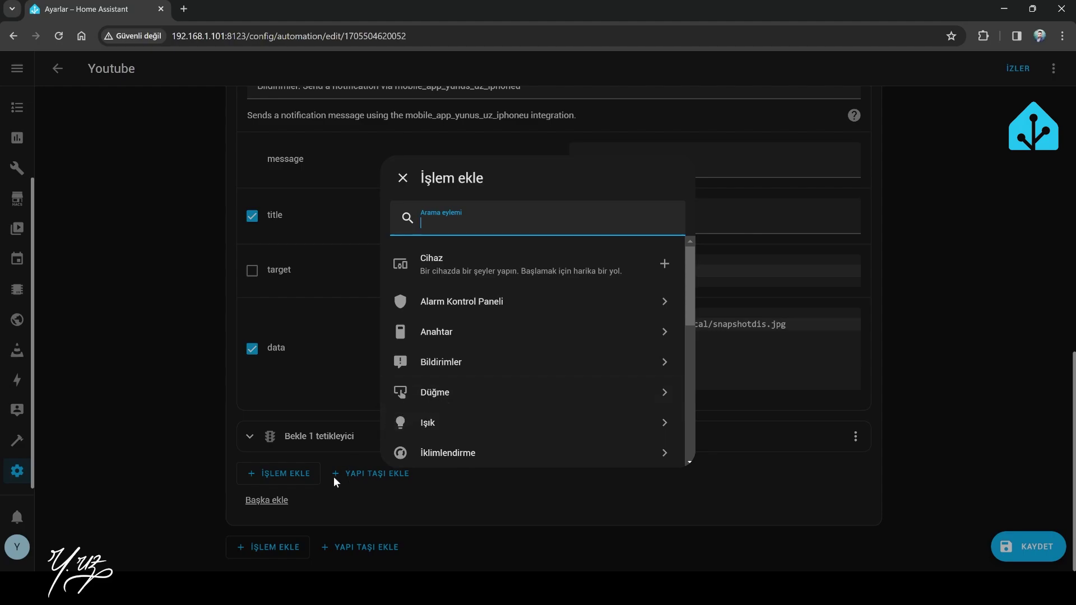
click(401, 482)
- Reopen the wait action, turn off its Zaman aşımına devam et option, and collapse it again
click(351, 438)
scroll(359, 448, down, 5)
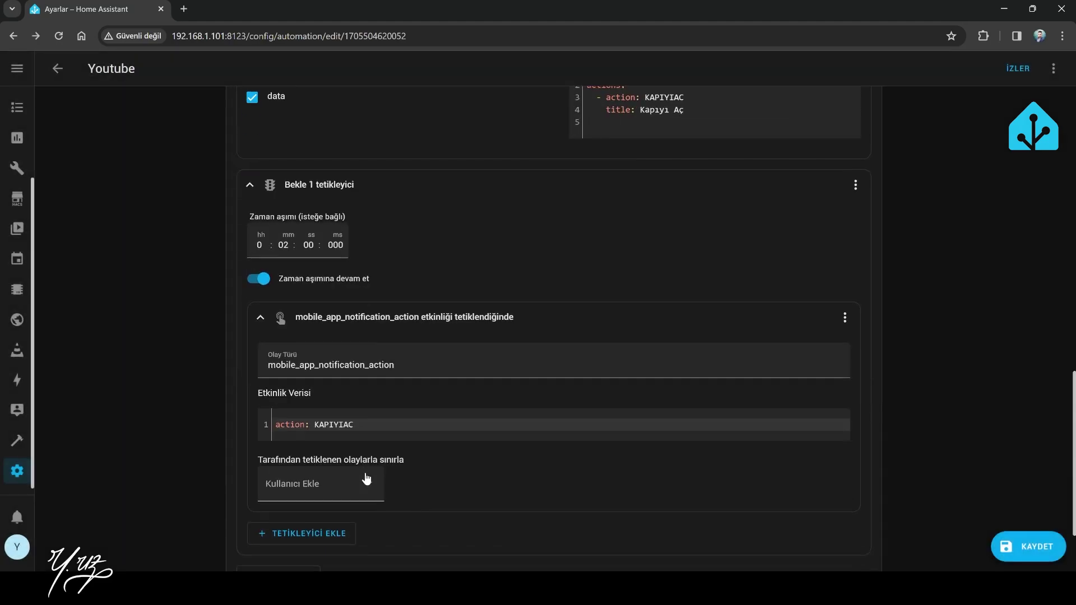
scroll(483, 413, up, 1)
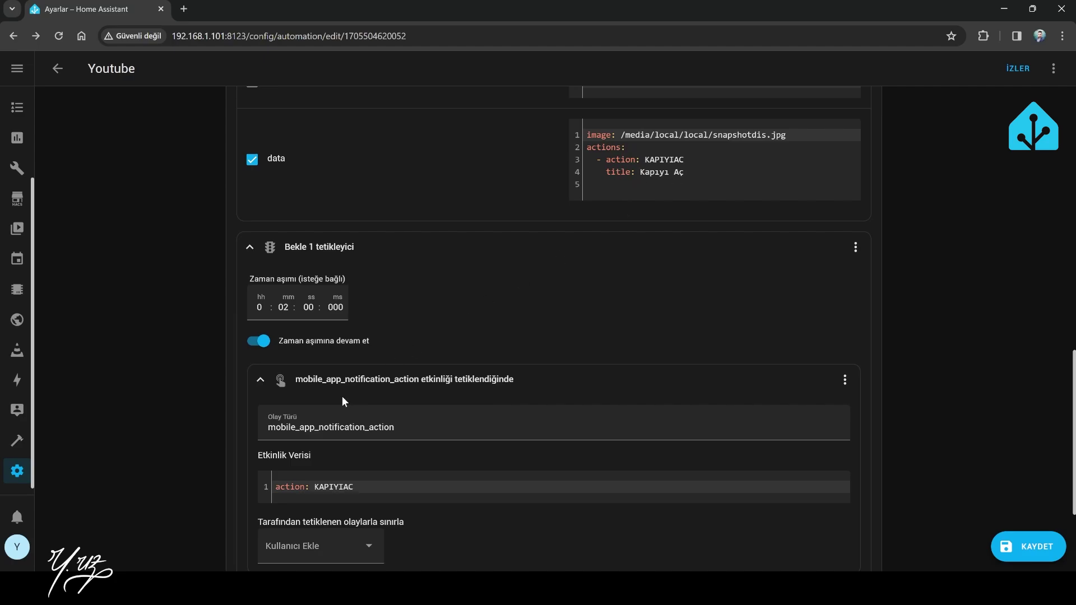
scroll(343, 396, down, 3)
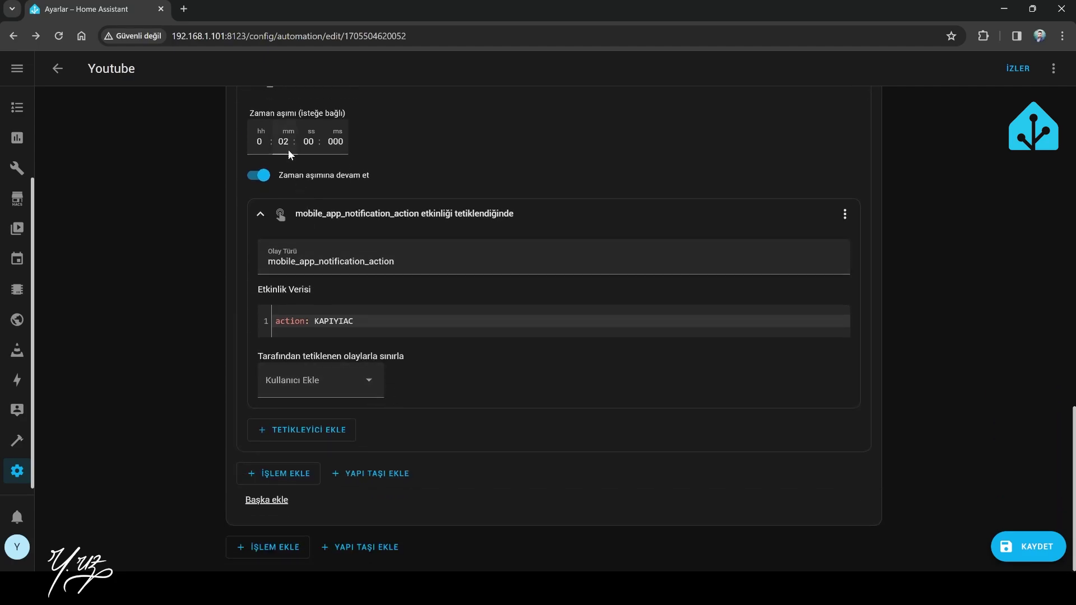
click(275, 168)
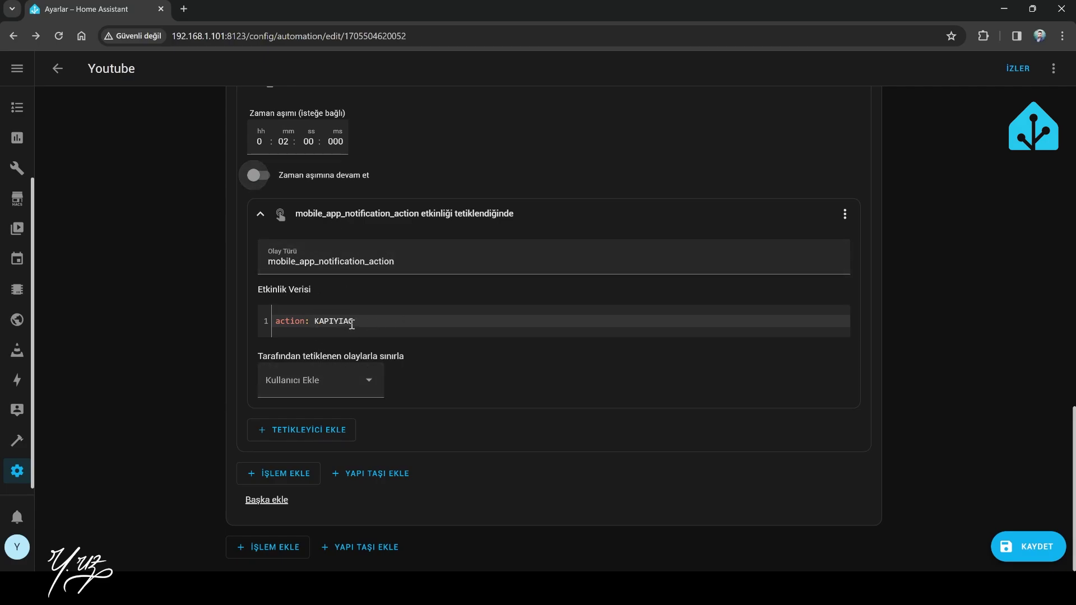
scroll(299, 366, up, 4)
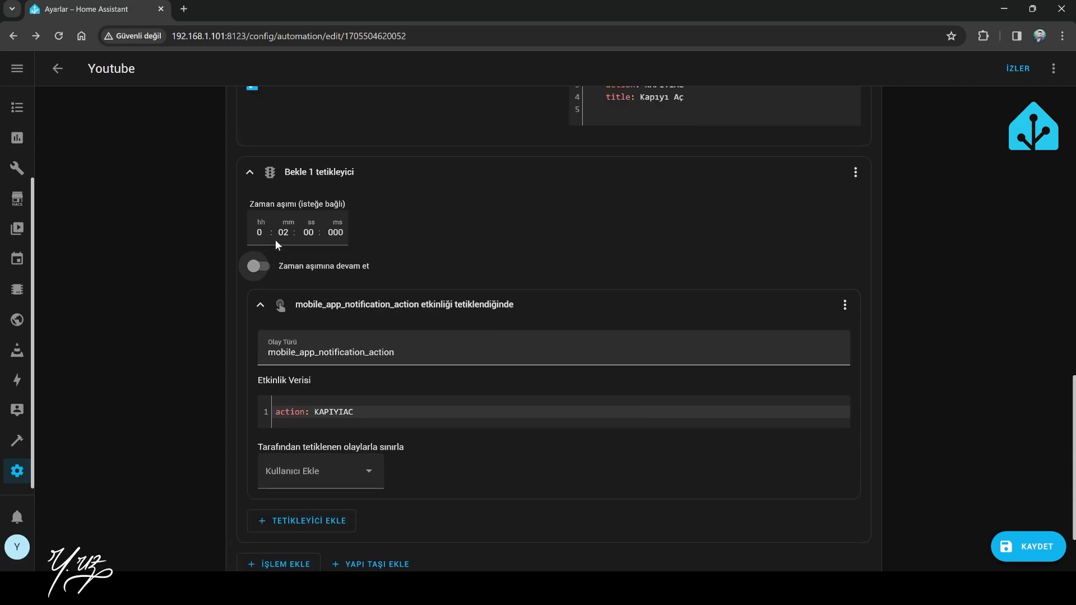
click(314, 271)
- Add an Anahtar: Aç action below the wait, targeting the Dış Kapı switch entity without the sonoff prefix, and collapse it
click(280, 473)
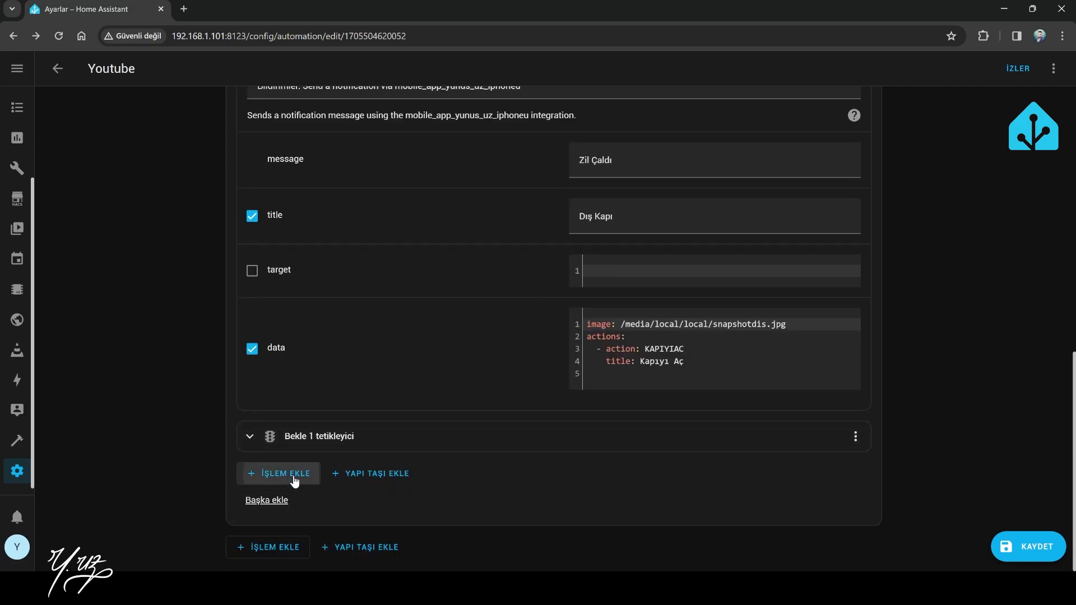
click(465, 332)
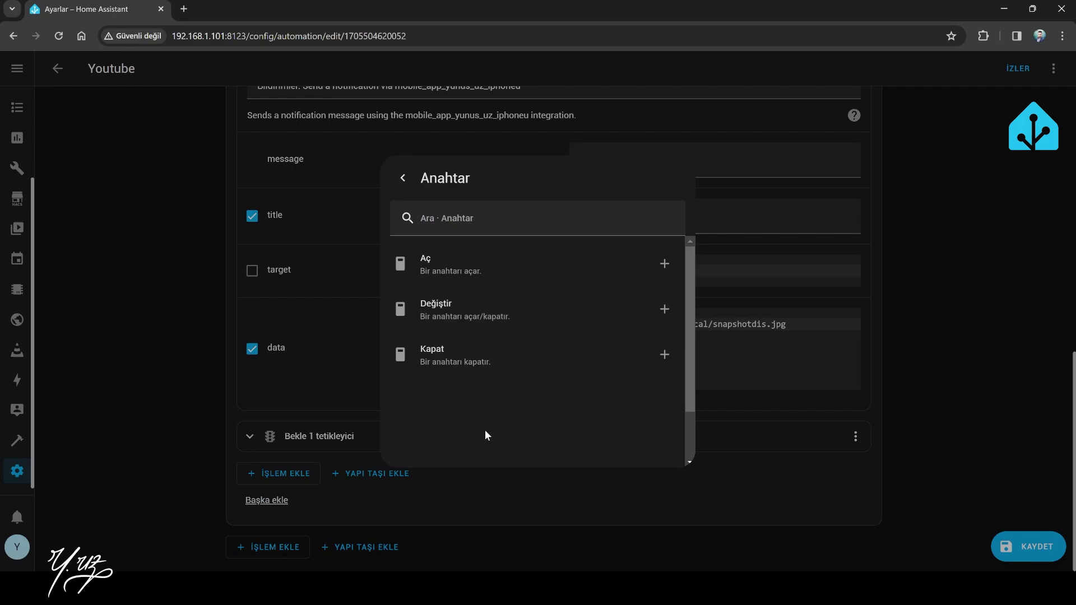
click(480, 259)
click(715, 418)
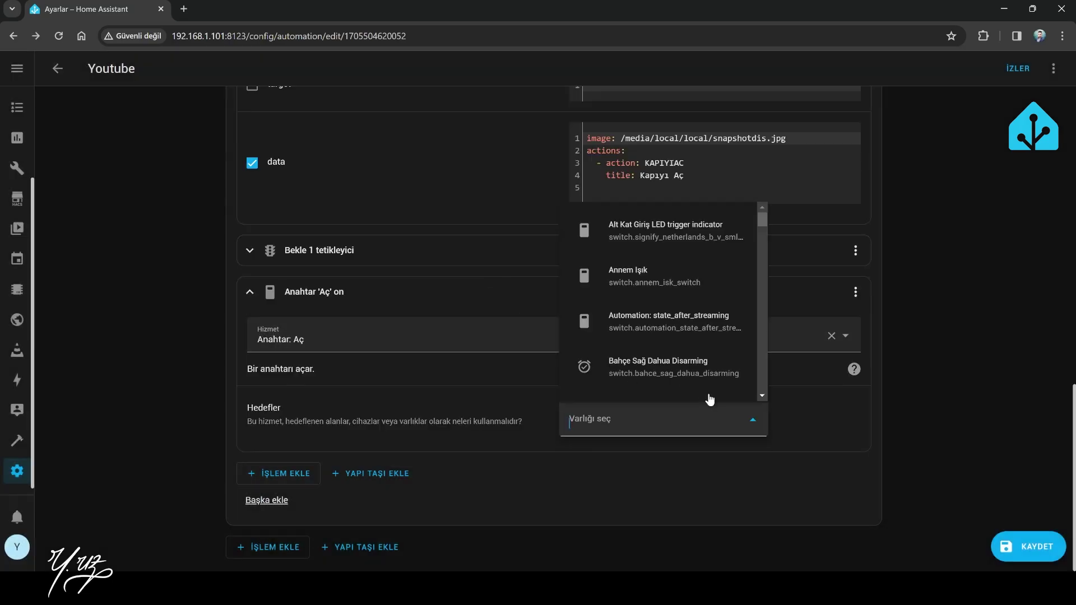
text(dış)
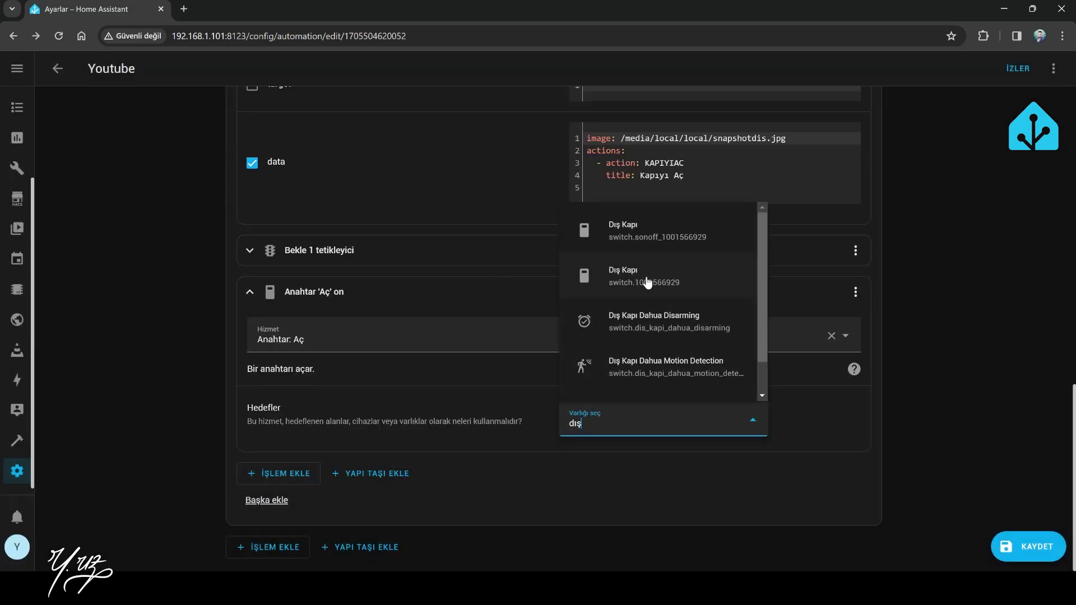
click(643, 280)
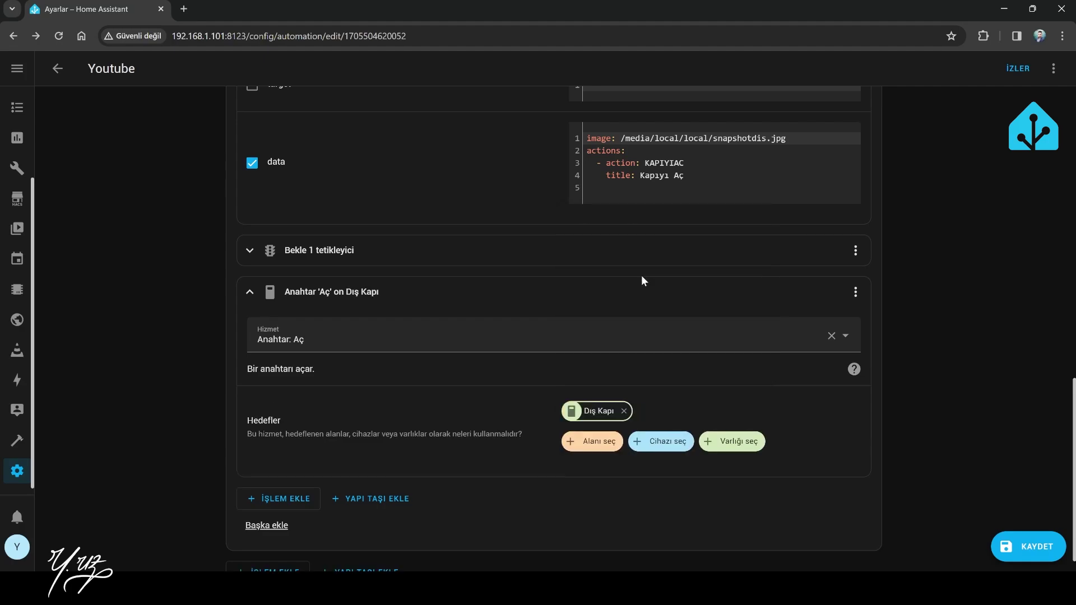
click(247, 292)
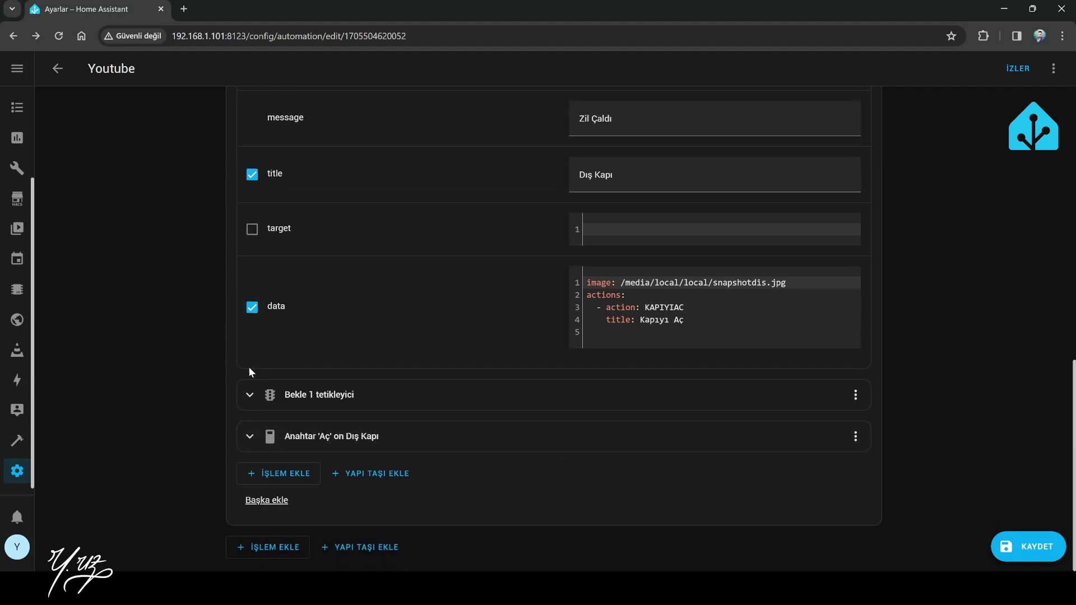
- Review the automation's trigger, the dugmebasildi condition and the sequence of actions in the Sonra section
scroll(252, 370, up, 3)
scroll(502, 459, down, 2)
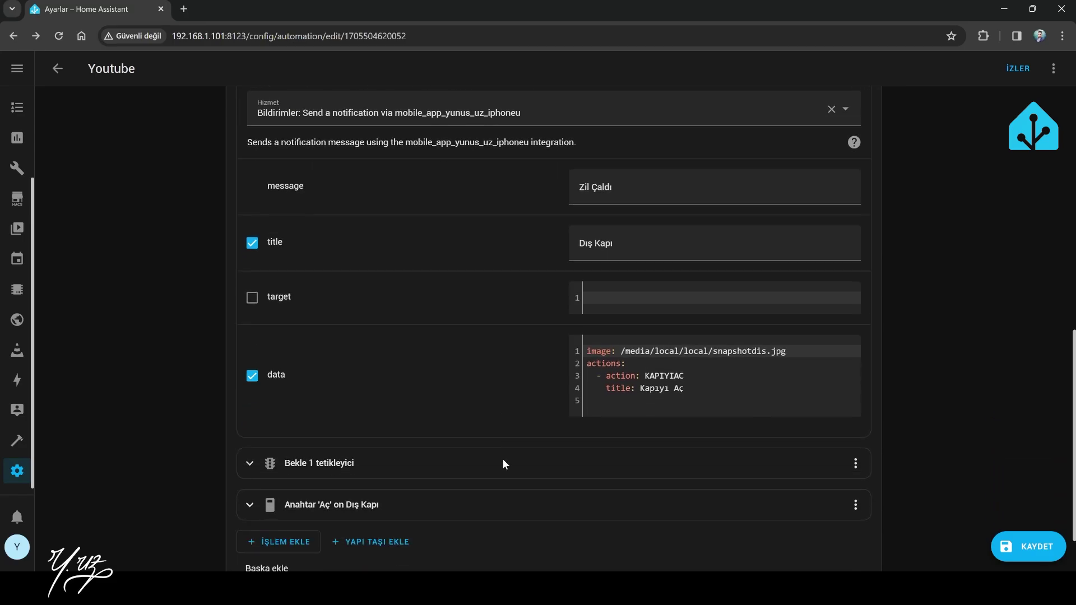
scroll(461, 446, up, 8)
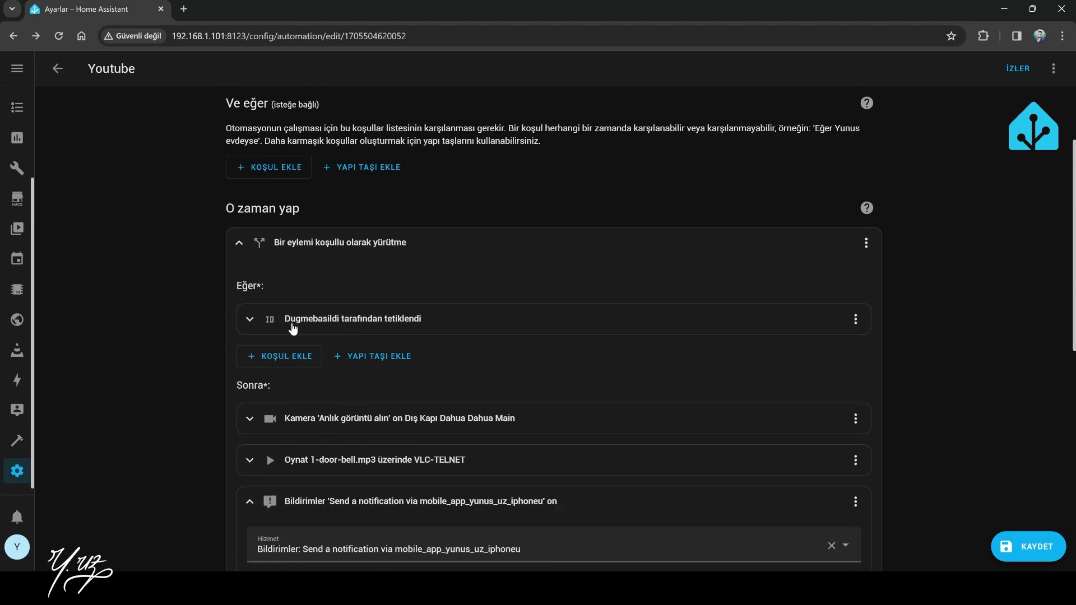
click(249, 319)
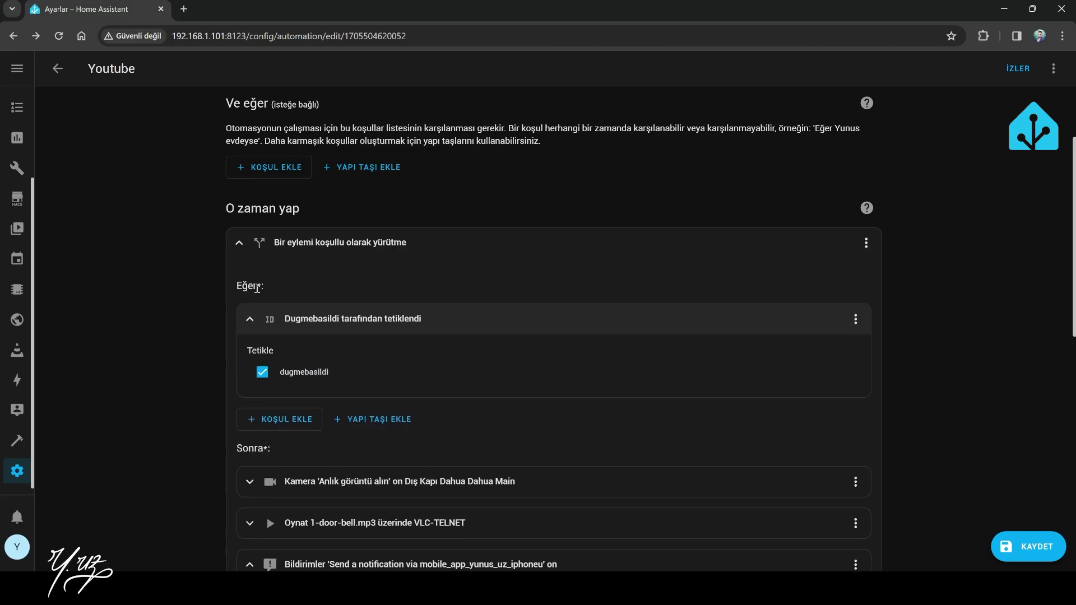
click(250, 319)
scroll(241, 297, down, 2)
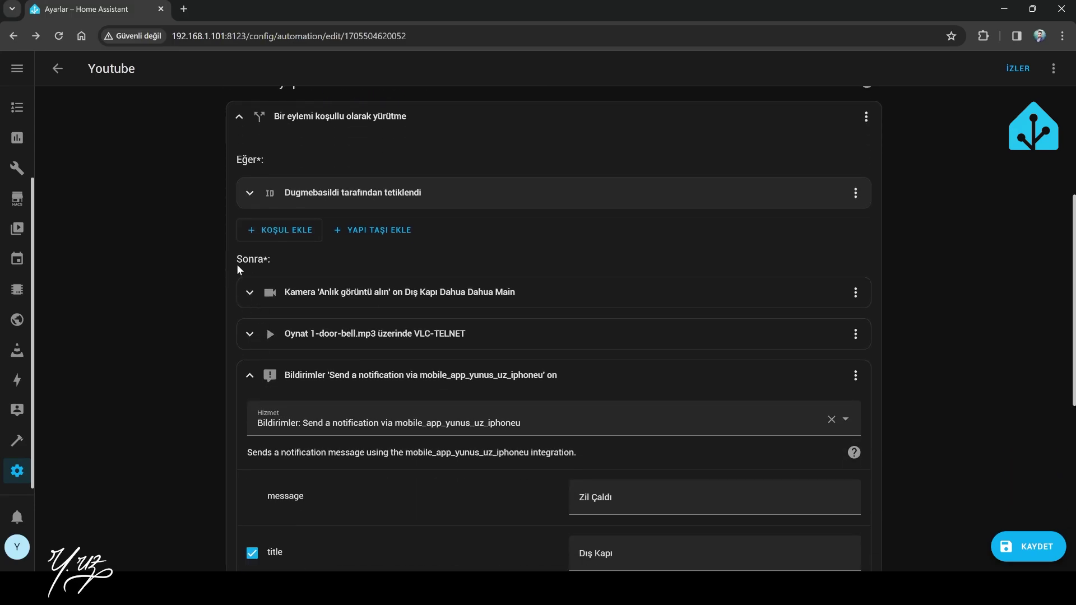
scroll(233, 285, up, 2)
scroll(229, 328, down, 2)
scroll(321, 335, up, 2)
scroll(417, 339, up, 2)
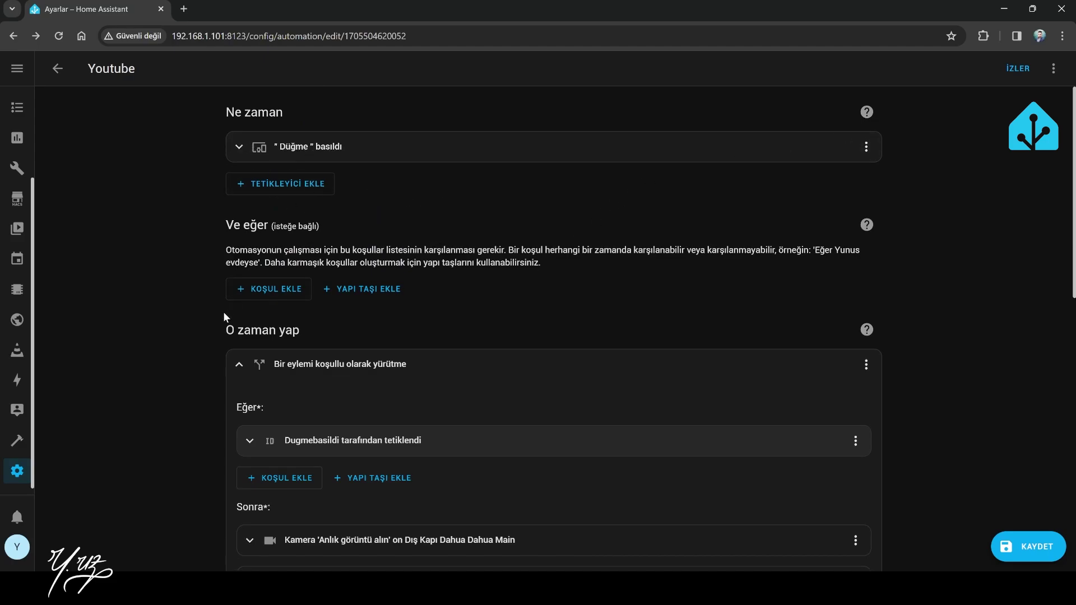
scroll(223, 311, down, 4)
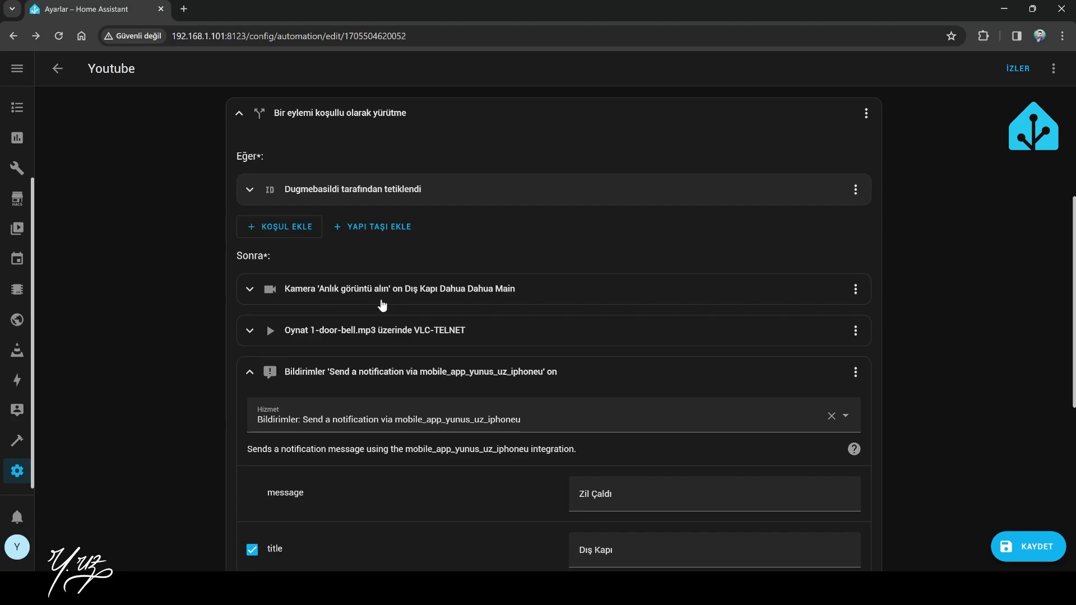
scroll(435, 414, down, 3)
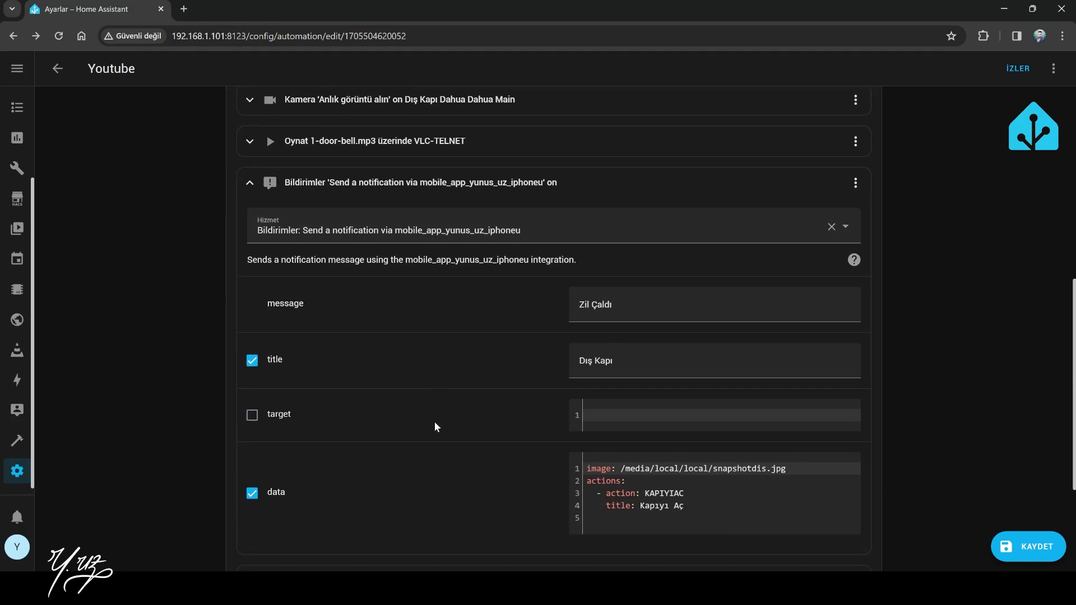
scroll(435, 426, down, 1)
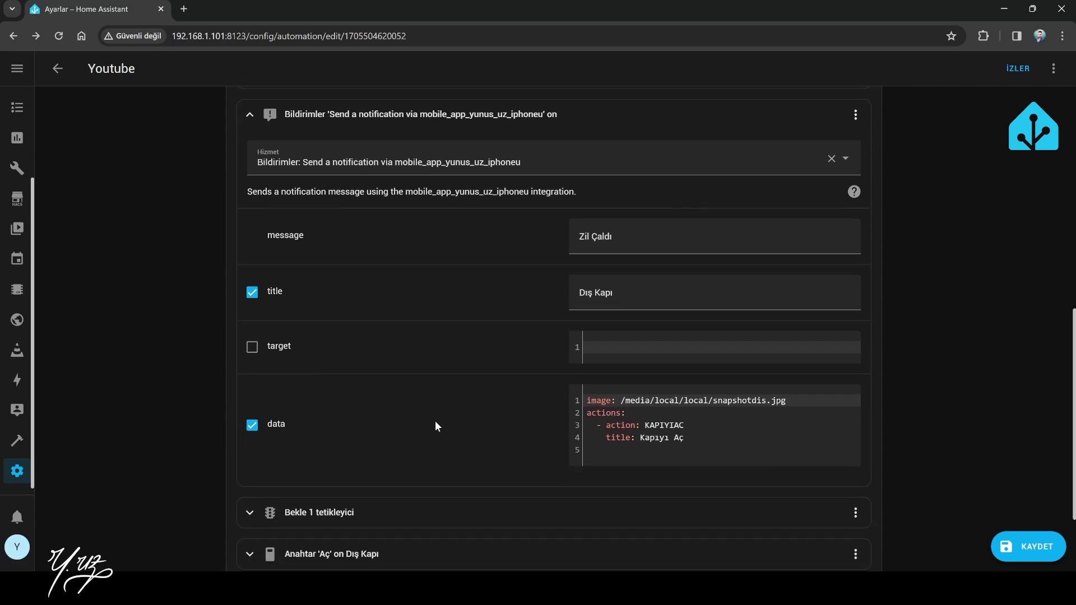
scroll(436, 424, down, 2)
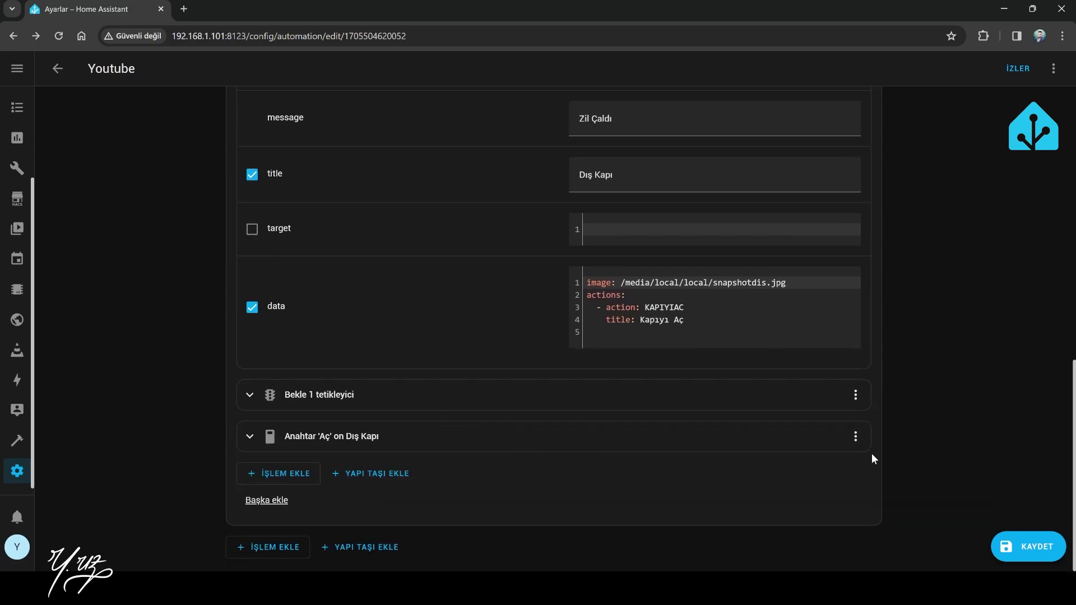
click(856, 436)
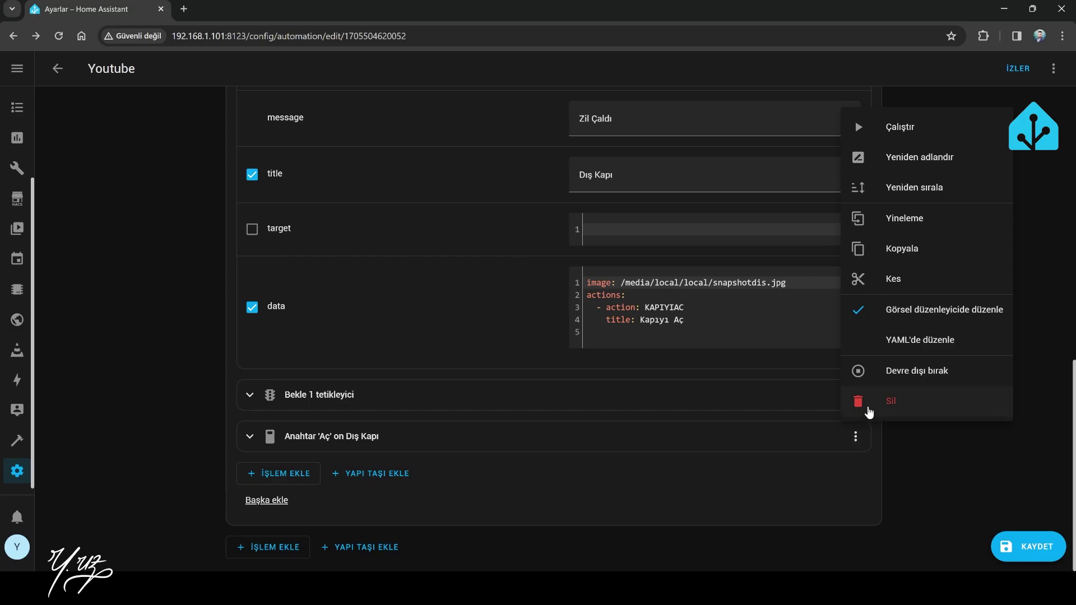
click(449, 470)
scroll(448, 470, up, 4)
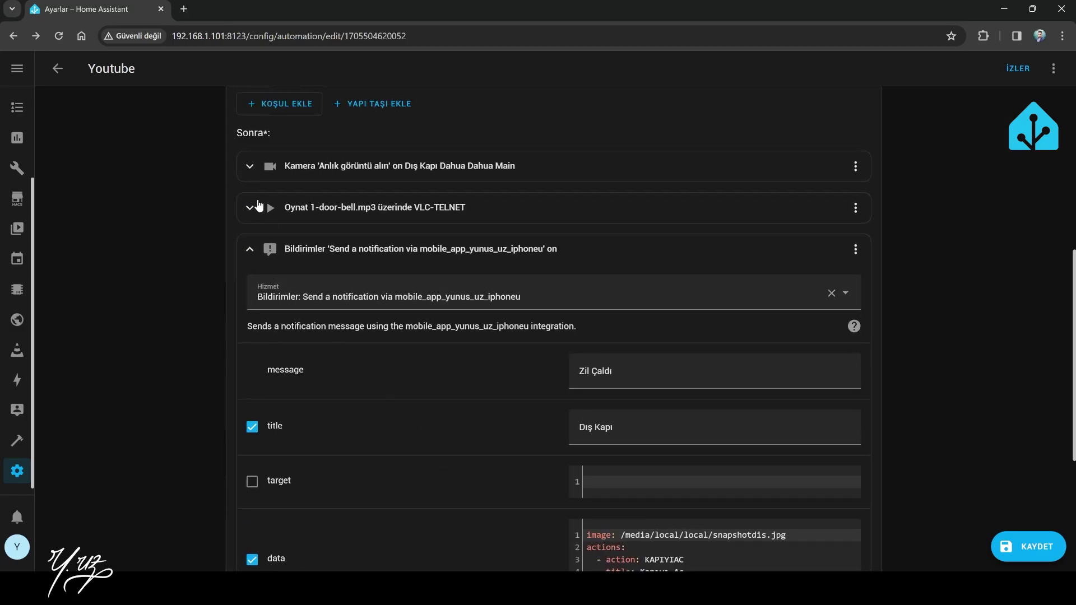
click(249, 250)
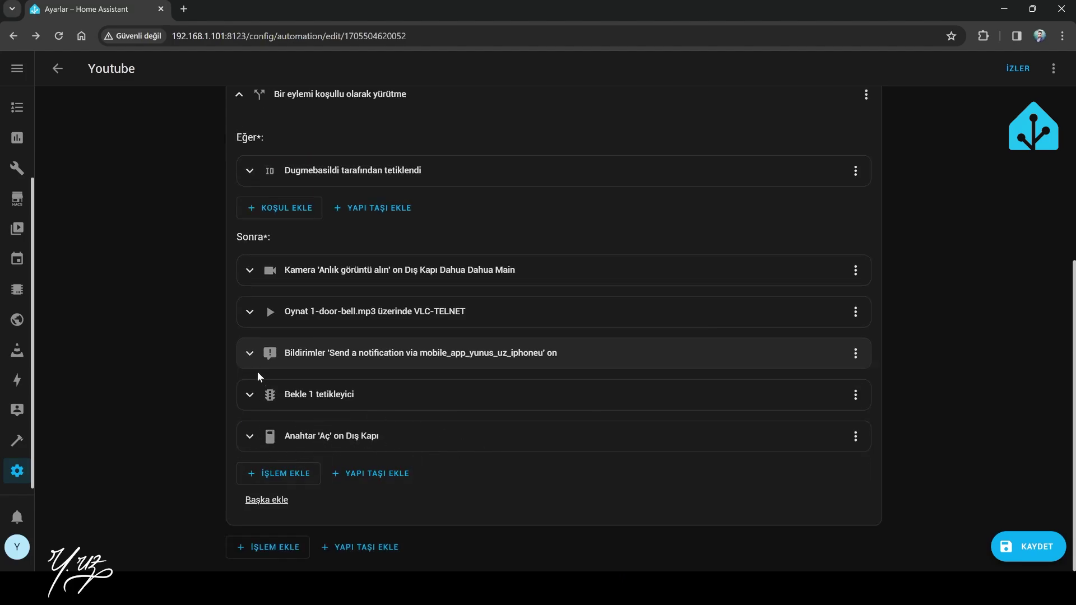
click(249, 353)
scroll(250, 358, down, 2)
scroll(381, 433, down, 3)
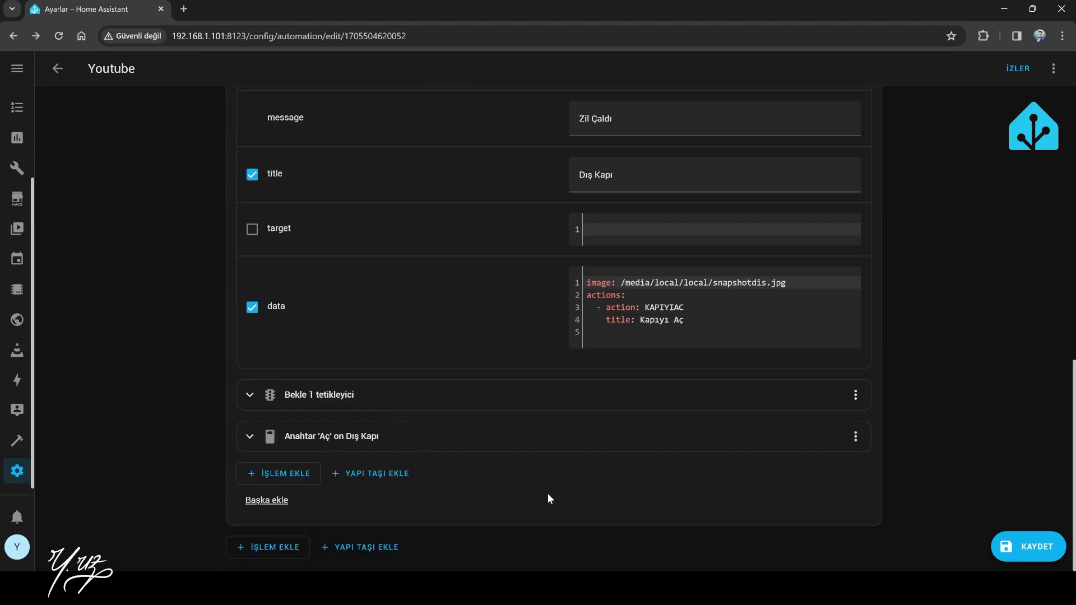
- Delete the Anahtar 'Aç' on Dış Kapı action and the Bekle 1 tetikleyici action from the Sonra sequence
click(856, 438)
click(874, 405)
click(632, 353)
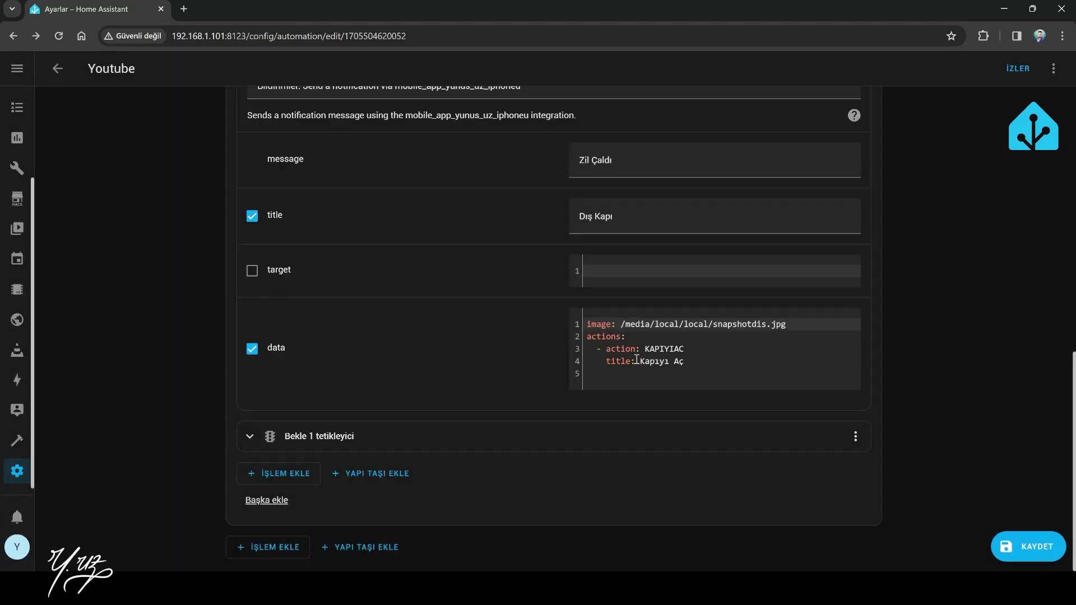
click(856, 437)
click(873, 408)
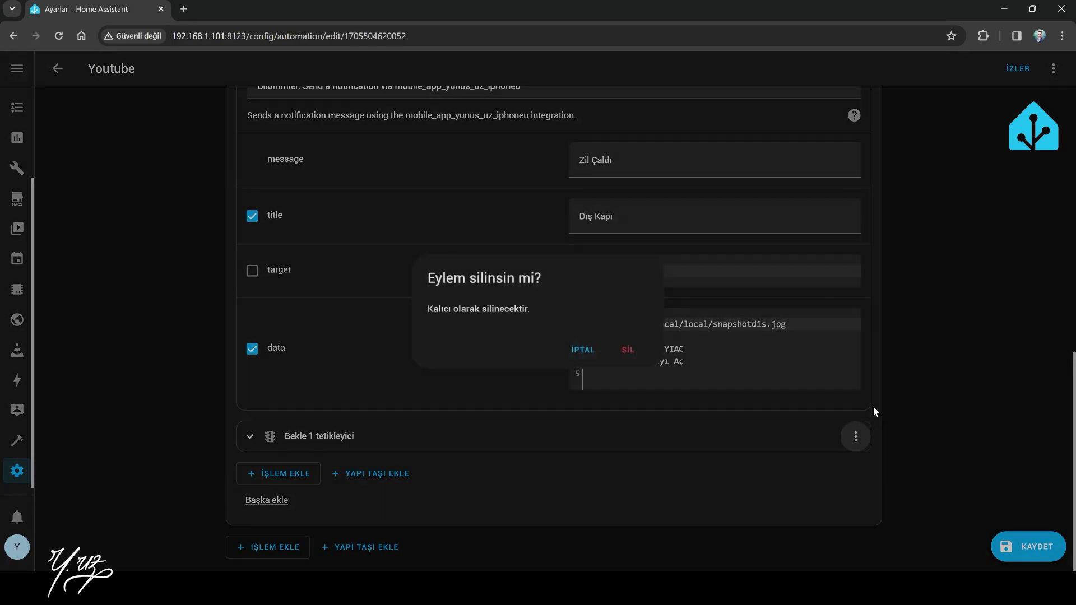
click(629, 352)
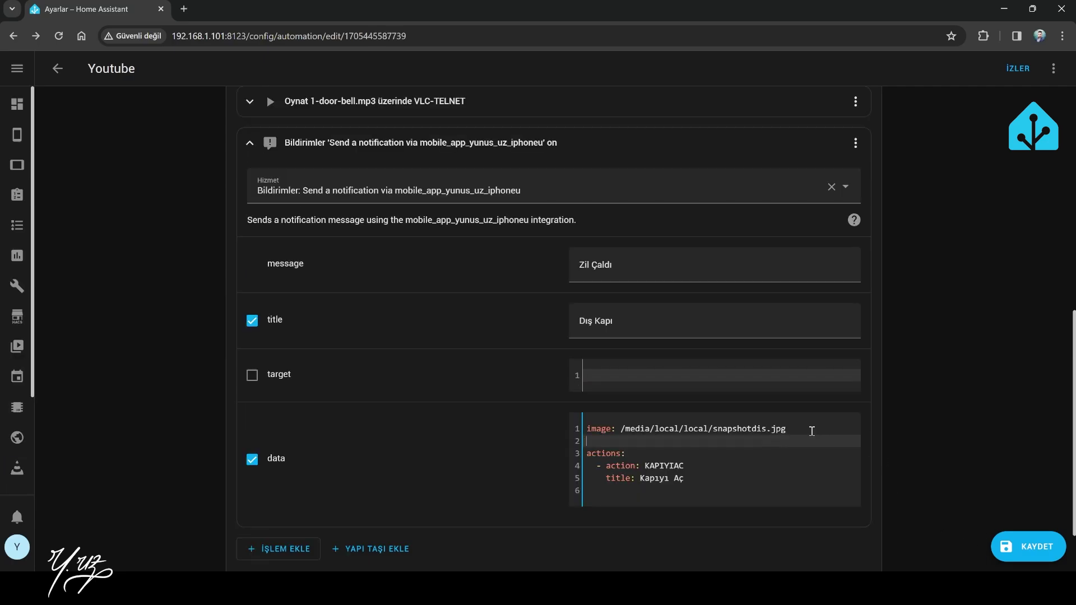
- Add entity_id: camera.dis_kapi_dahua_main below the image line in the notification data and run the notification action as a test
text(entity_id: camera.dis_kapi_dahua_main)
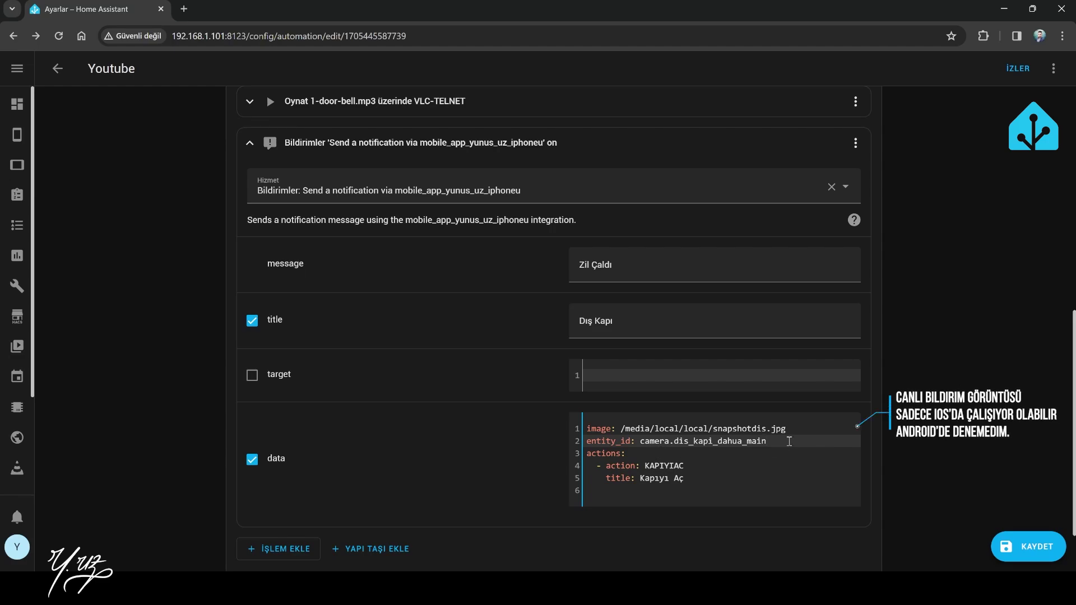
text(.f)
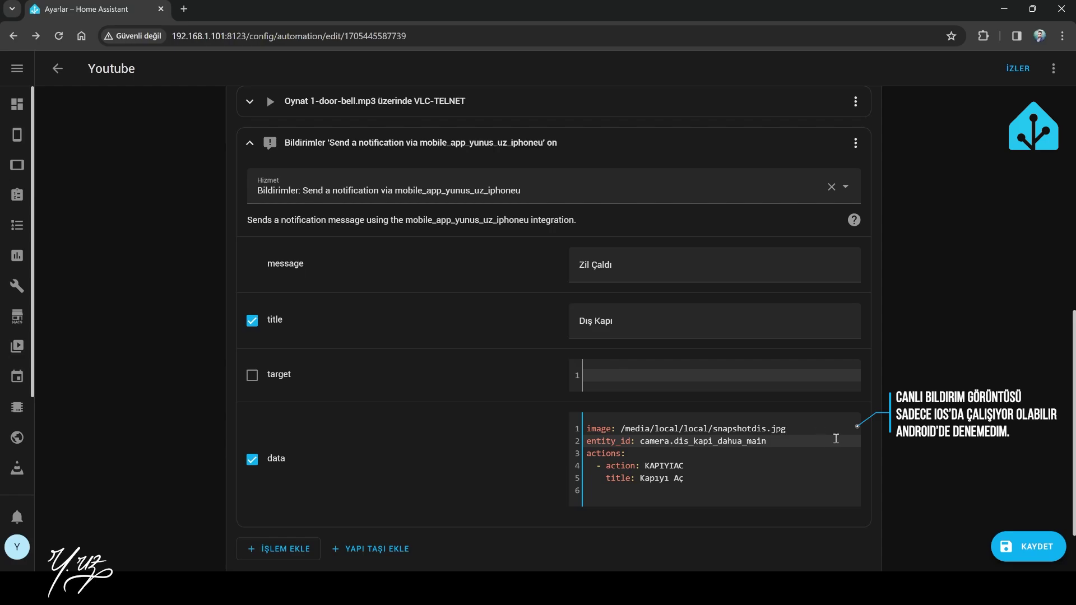
click(918, 241)
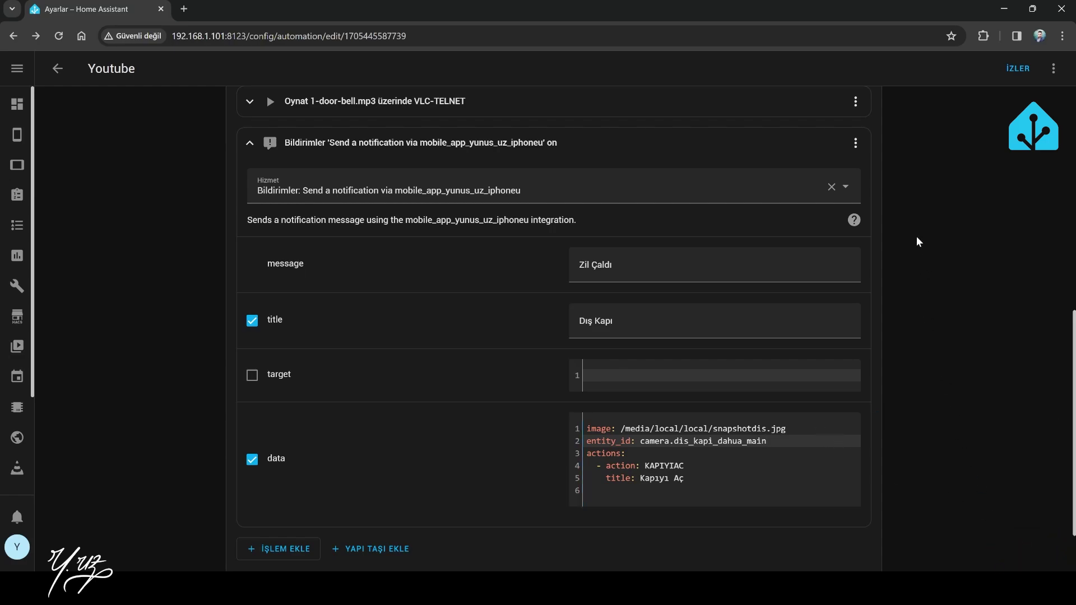
click(856, 142)
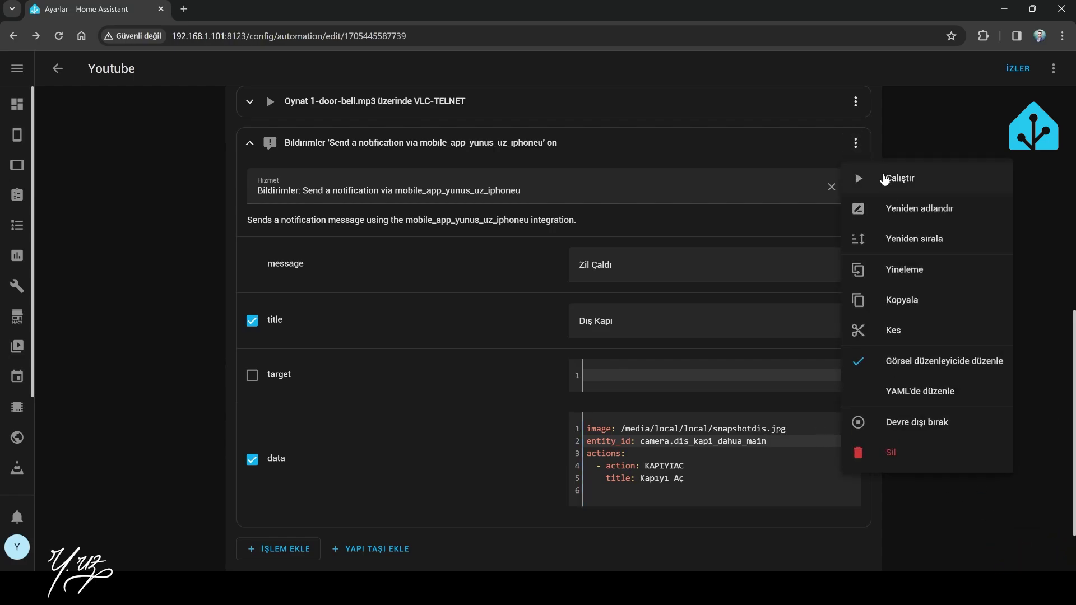
click(885, 179)
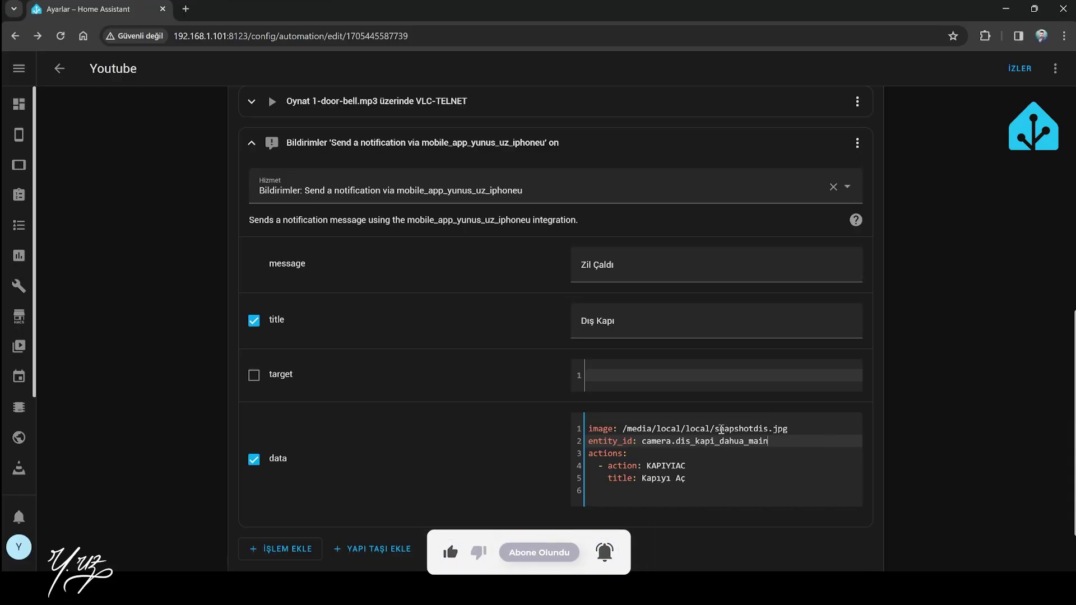
- Remove the entity_id: camera.dis_kapi_dahua_main line from the notification data
drag(715, 429, 797, 429)
click(797, 446)
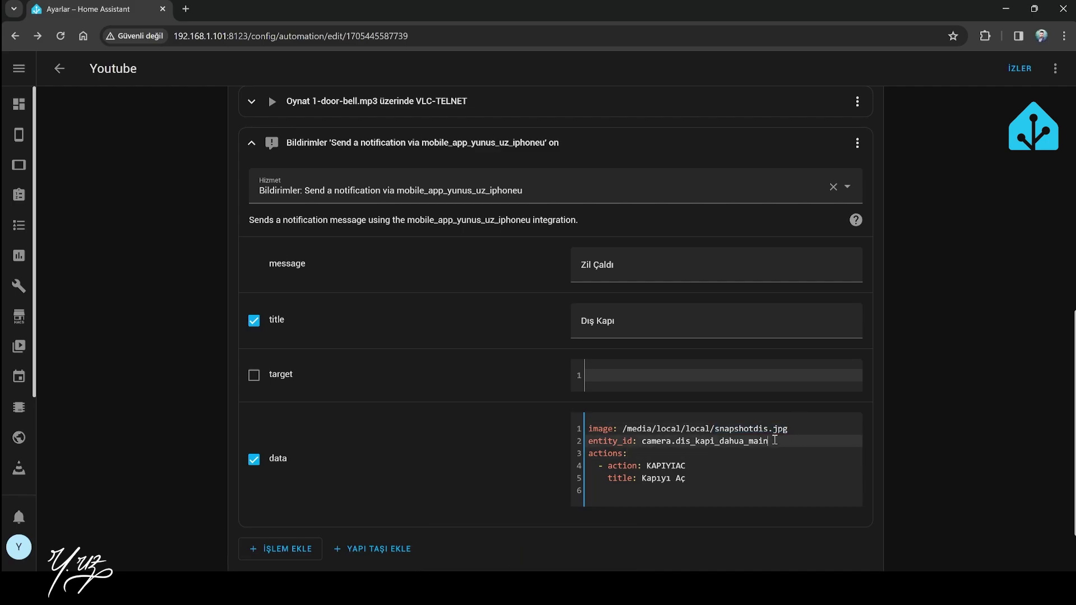
click(774, 454)
drag(782, 441, 586, 443)
key(BackSpace)
key(BackSpace)
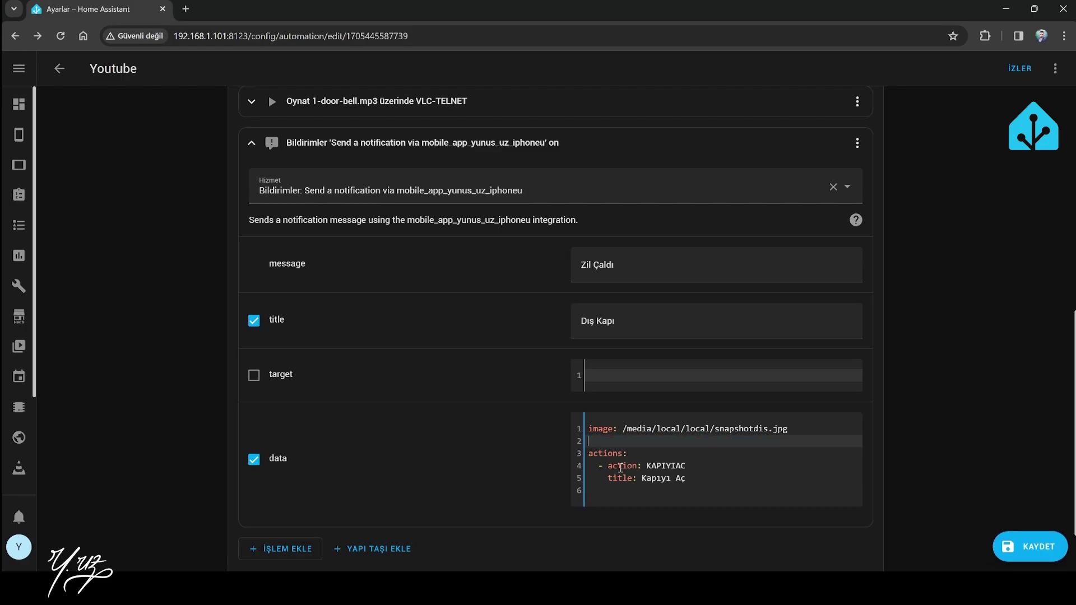
- Add a second entry below KAPIYIAC in the notification data with action: URI, title: Kamerayı Aç and a url starting with /
click(712, 466)
key(Return)
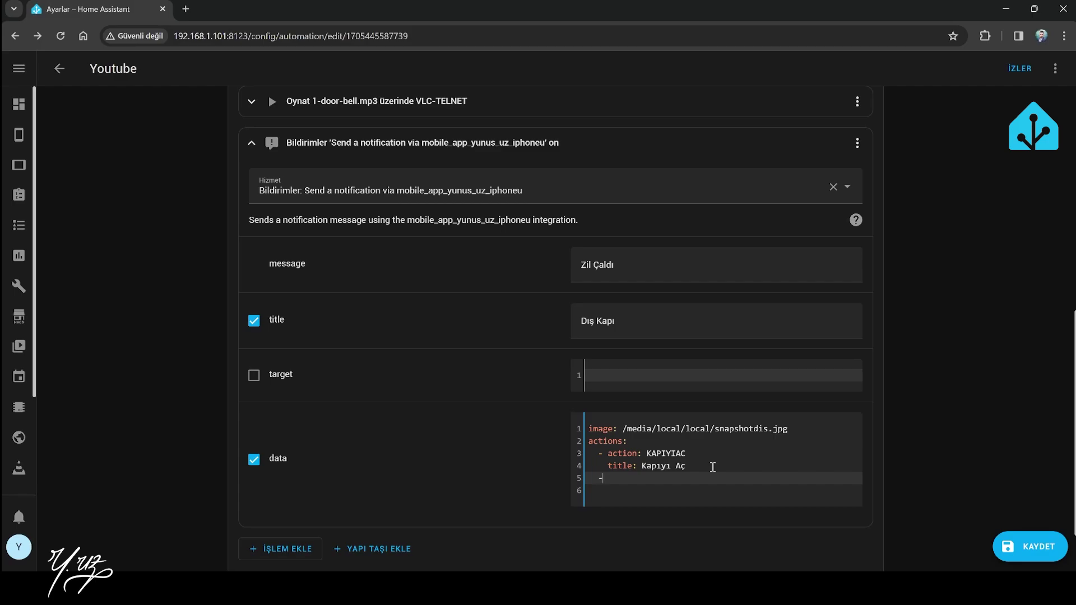
text(- action: URI)
key(Return)
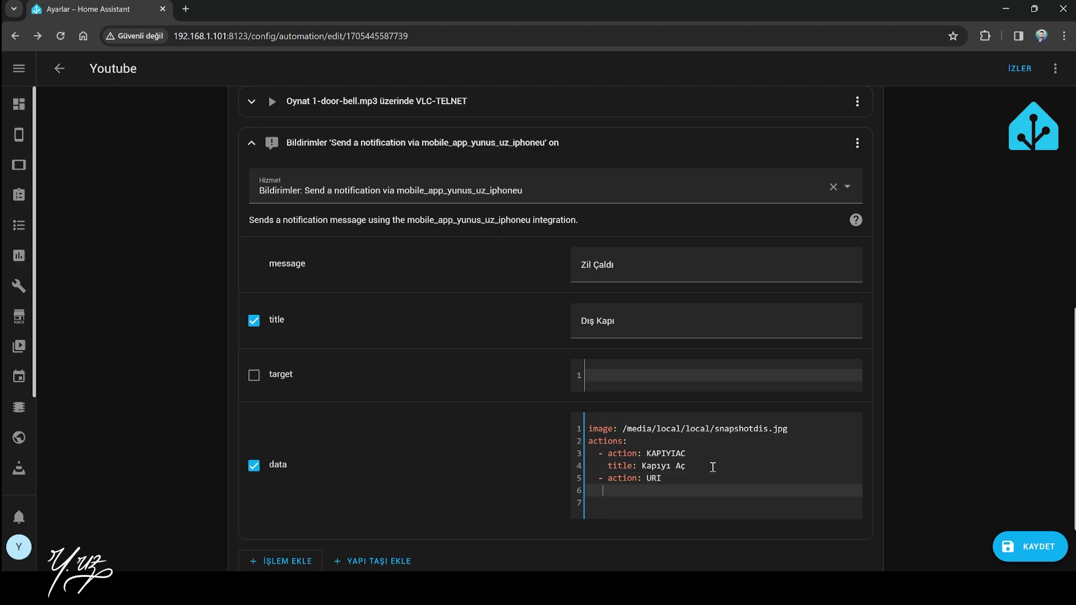
text(title: Kamerayı Aç)
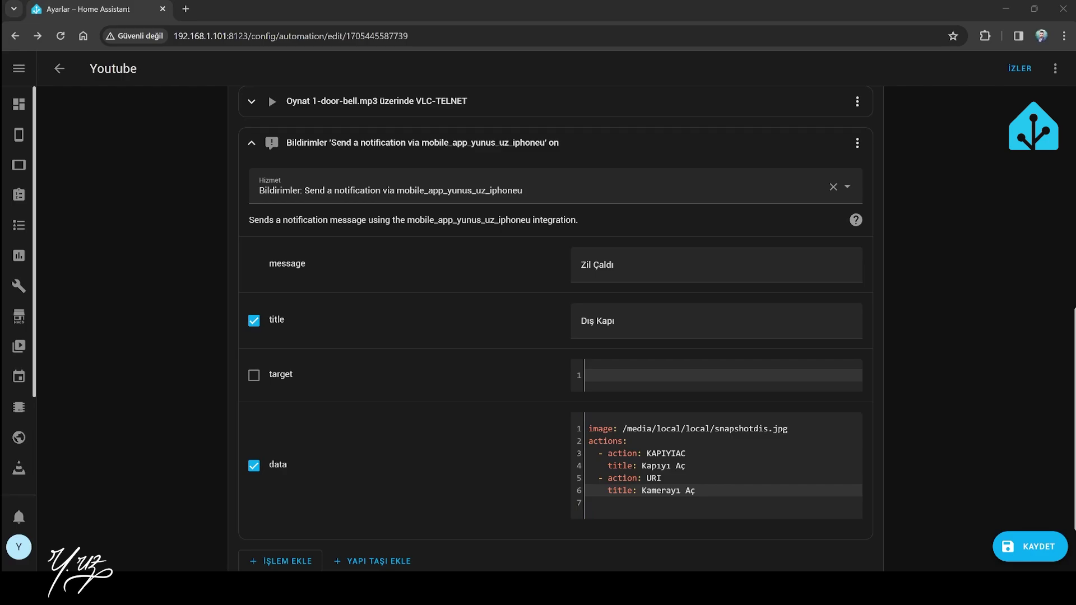
click(631, 519)
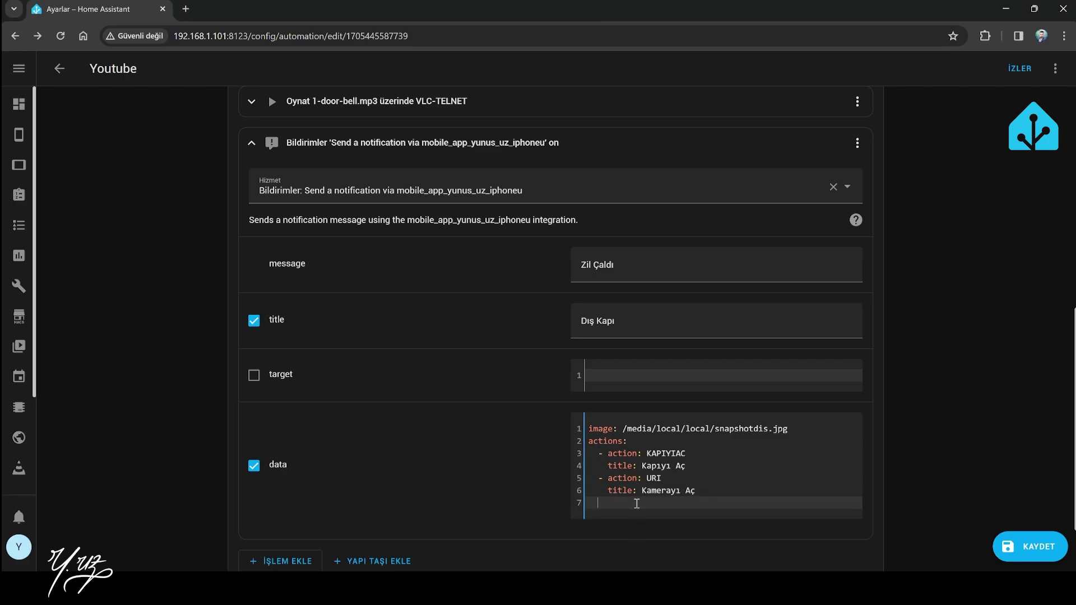
text(url: /)
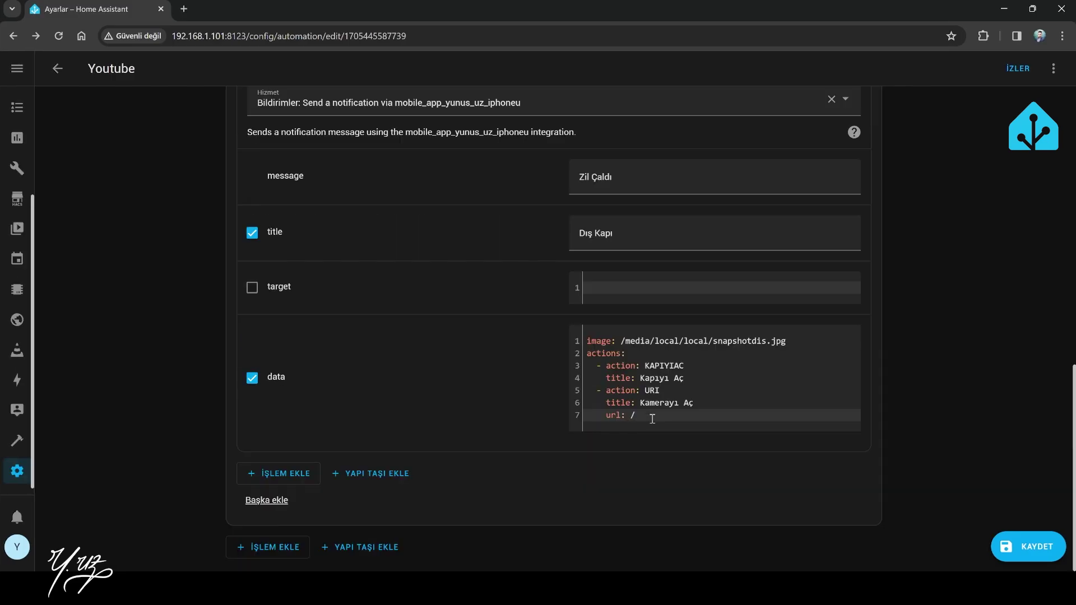
- Edit the main dashboard and add a new view titled Kamera, keeping the kamera URL
scroll(16, 213, up, 3)
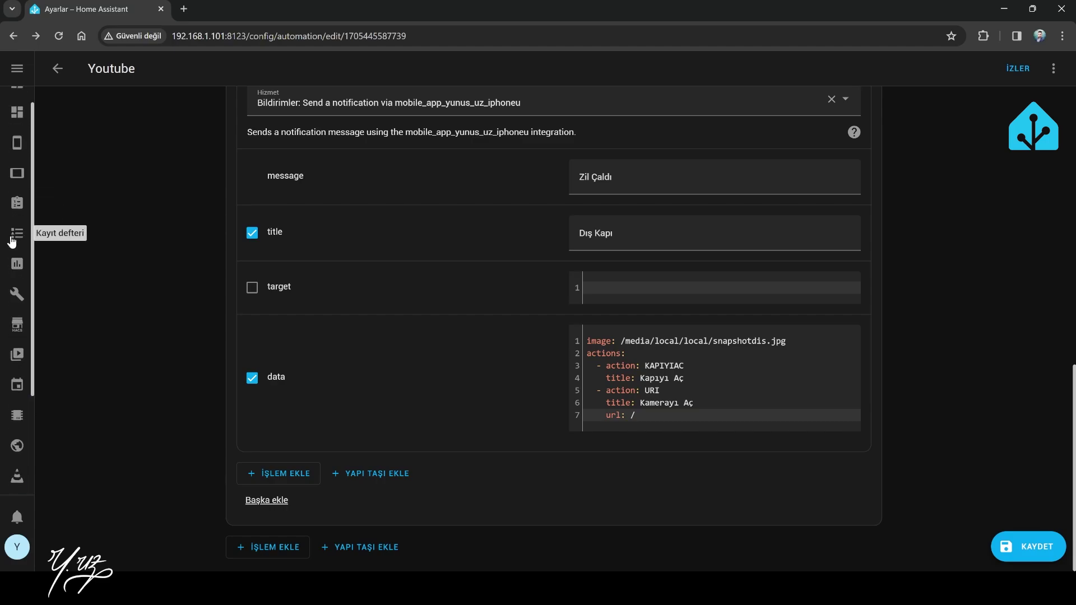
click(17, 105)
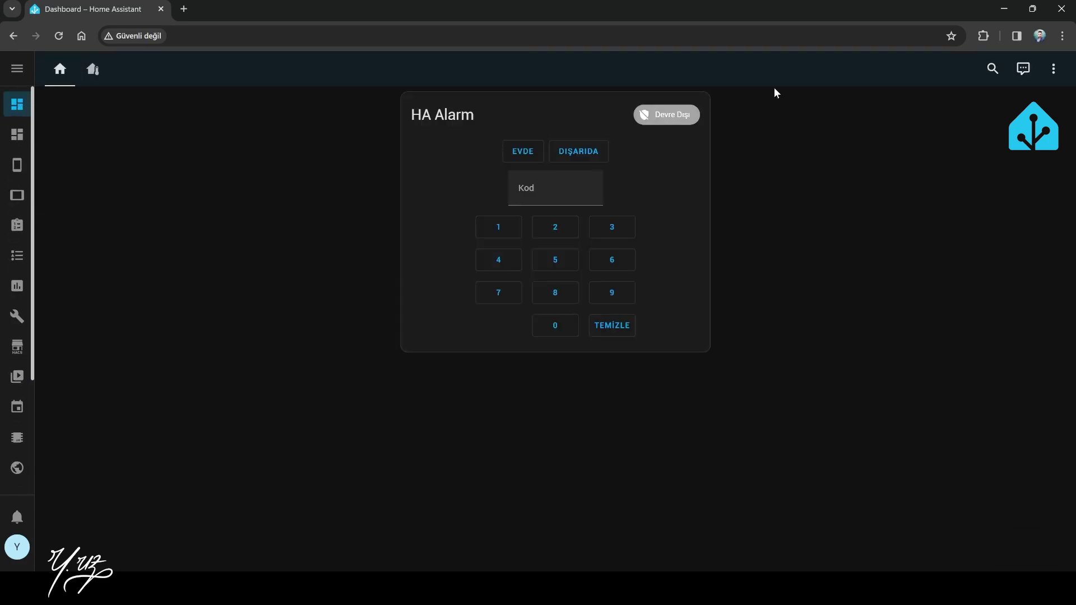
click(1054, 68)
click(998, 104)
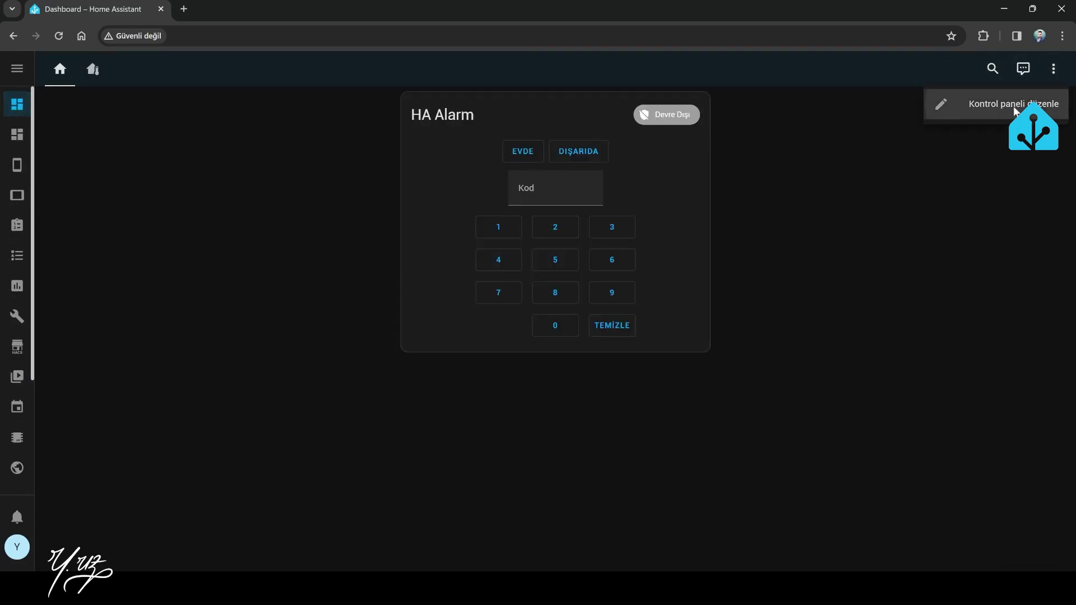
click(237, 102)
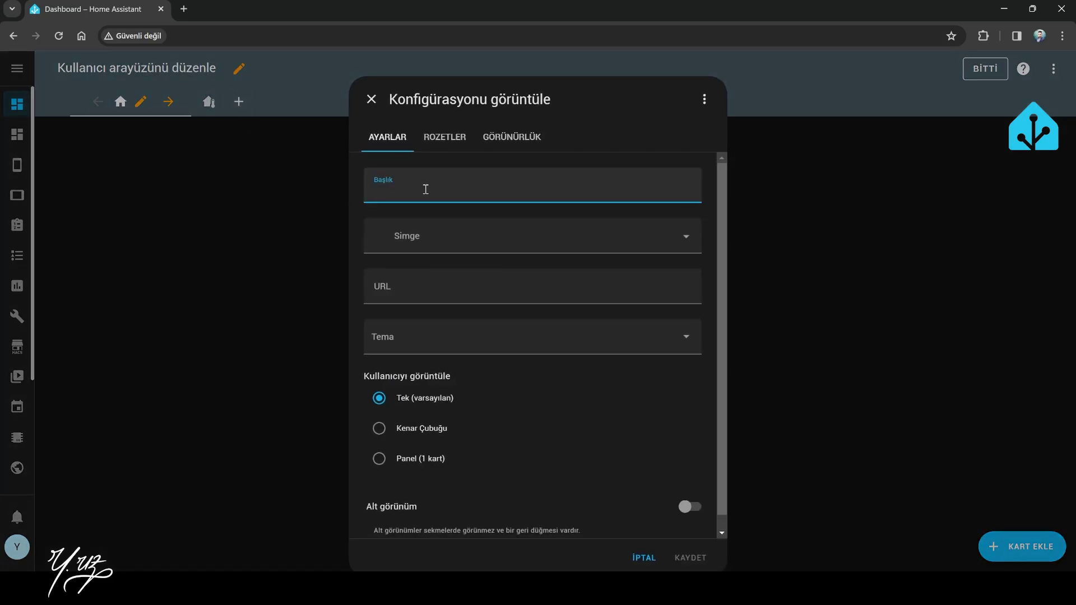
text(k)
key(BackSpace)
text(Kamera)
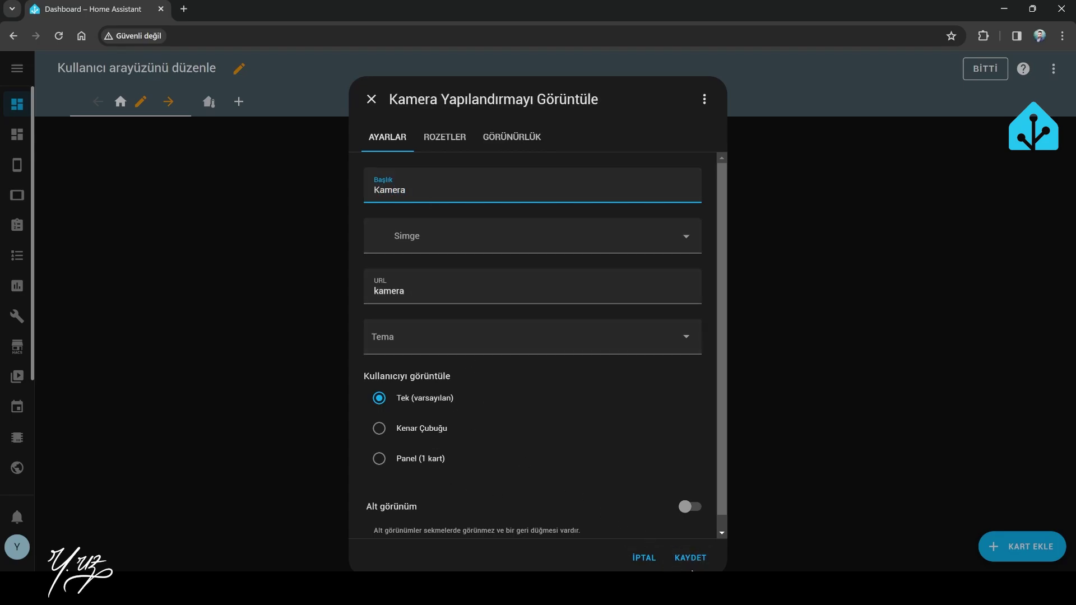
click(700, 561)
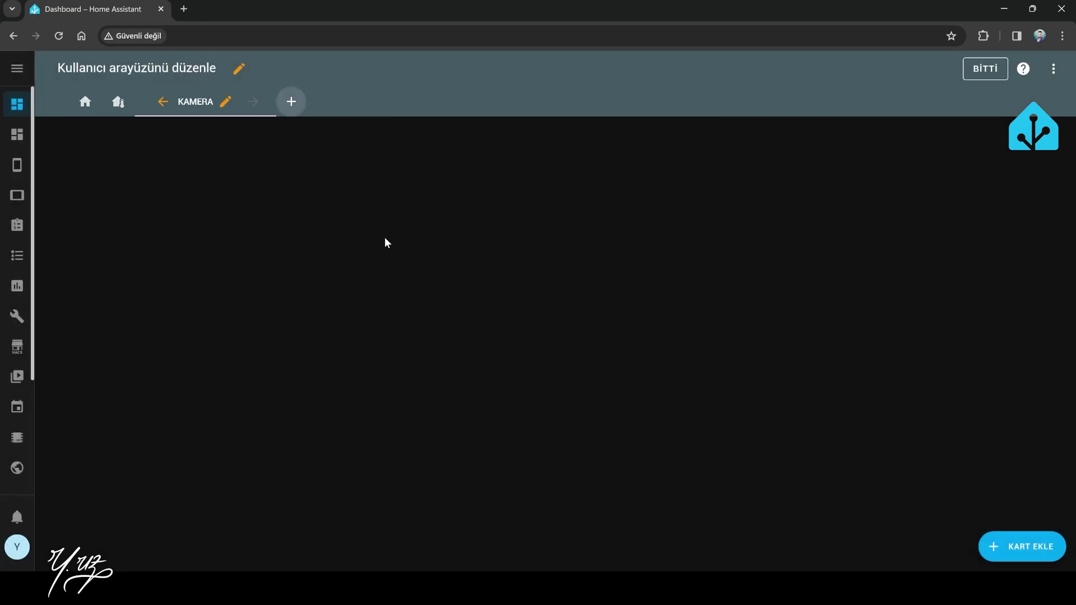
- Add a Resim varlığı card to the Kamera view and clear its sample Görüntü yolu
click(1015, 552)
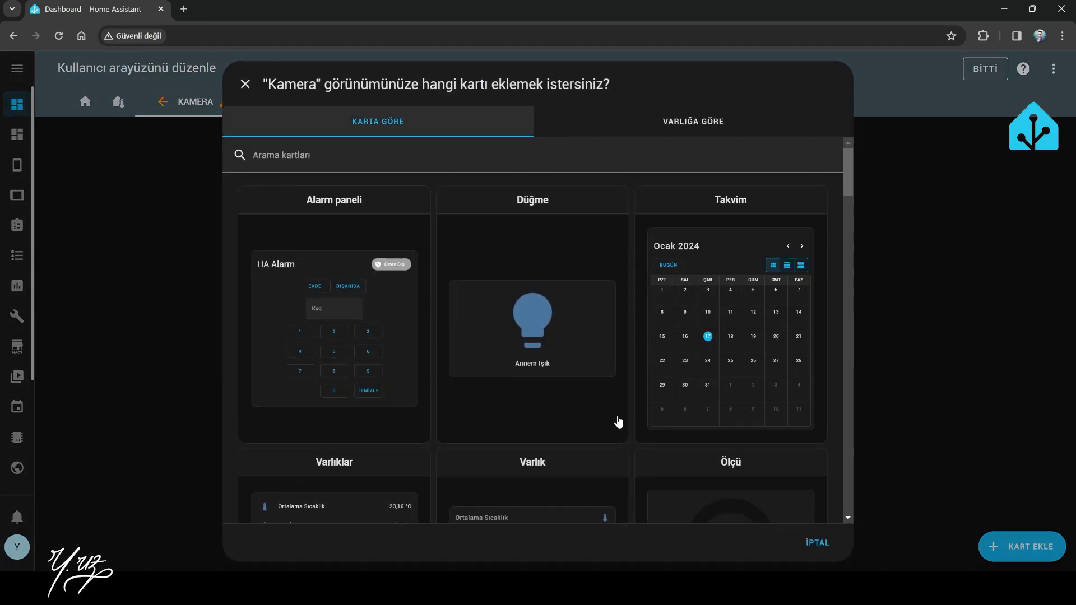
scroll(617, 392, down, 10)
click(723, 354)
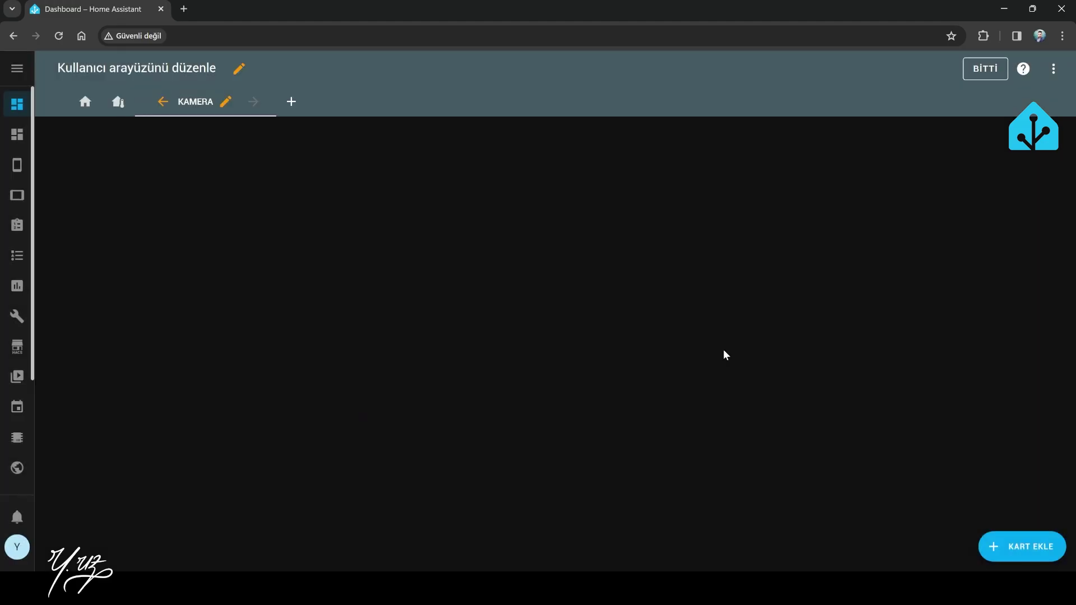
click(503, 259)
drag(503, 259, 187, 269)
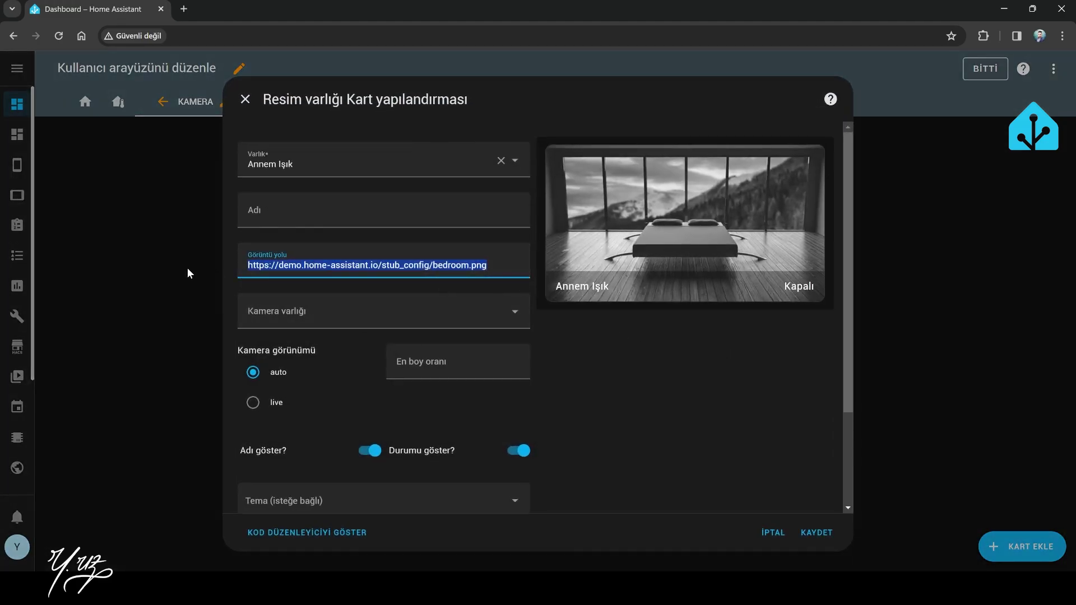
key(BackSpace)
- Set the card's Varlık to Dış Kapı Dahua Dahua Main, replacing the preset light
click(503, 164)
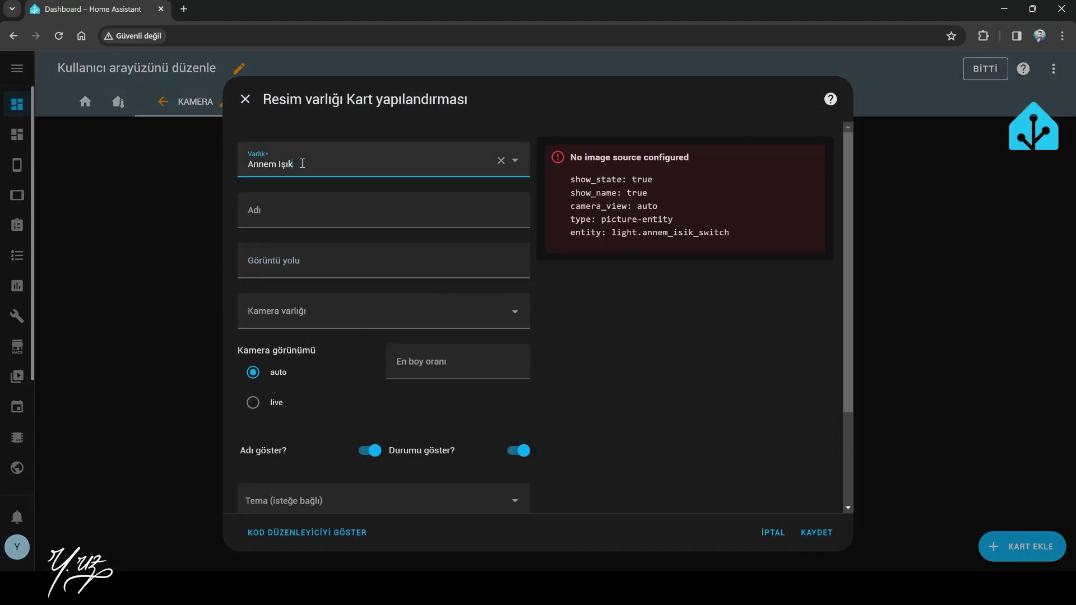
key(ctrl+a)
text(dış)
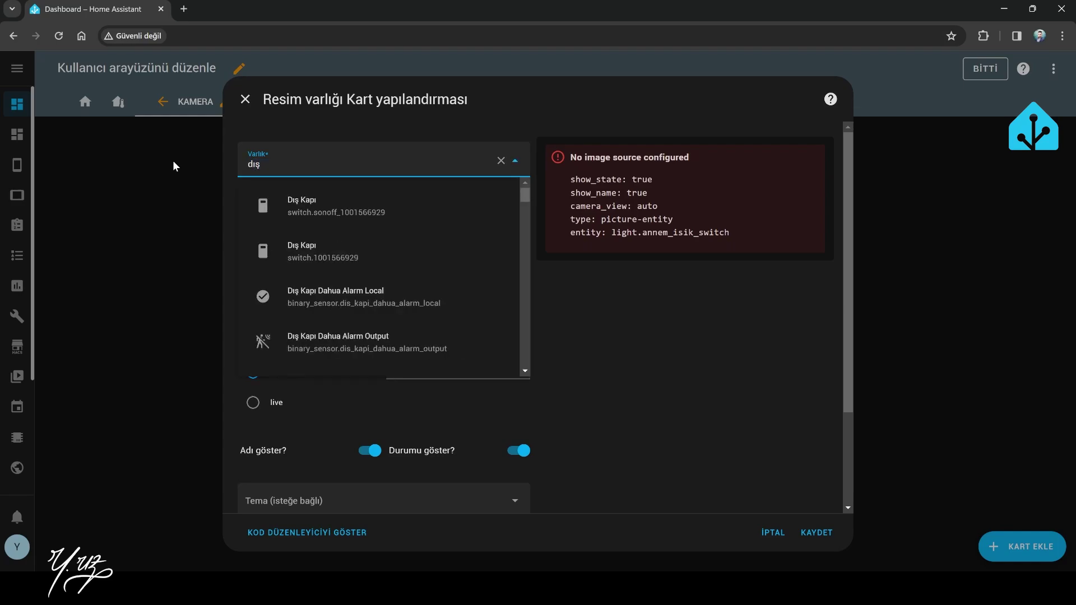
scroll(313, 271, down, 5)
scroll(326, 268, up, 3)
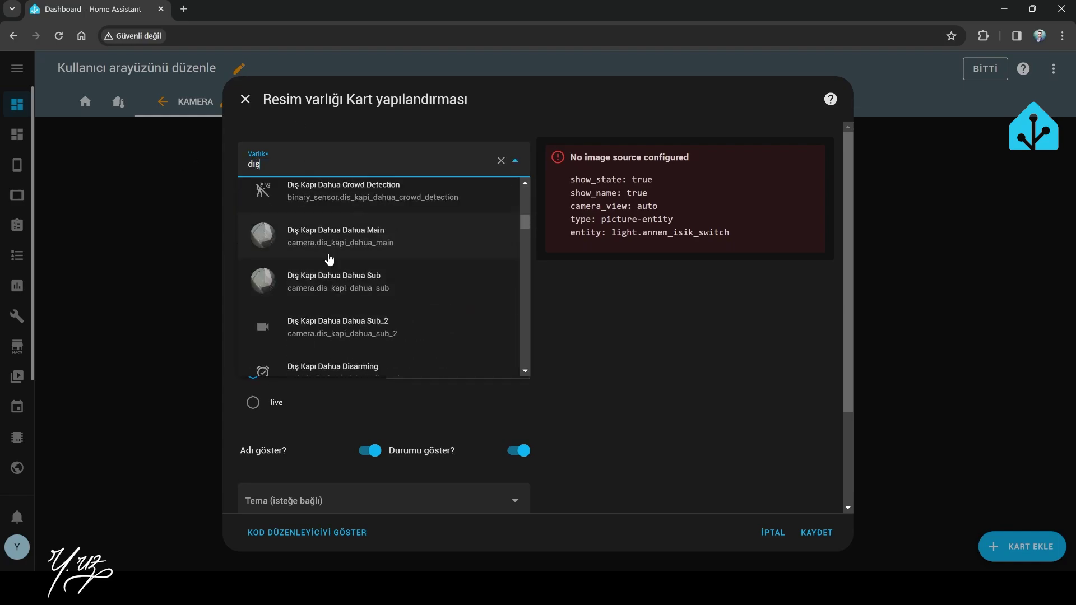
click(343, 247)
- Set the Kamera varlığı to Dış Kapı Dahua Dahua Main with the live view, save the card and finish editing the dashboard
click(318, 325)
text(dış)
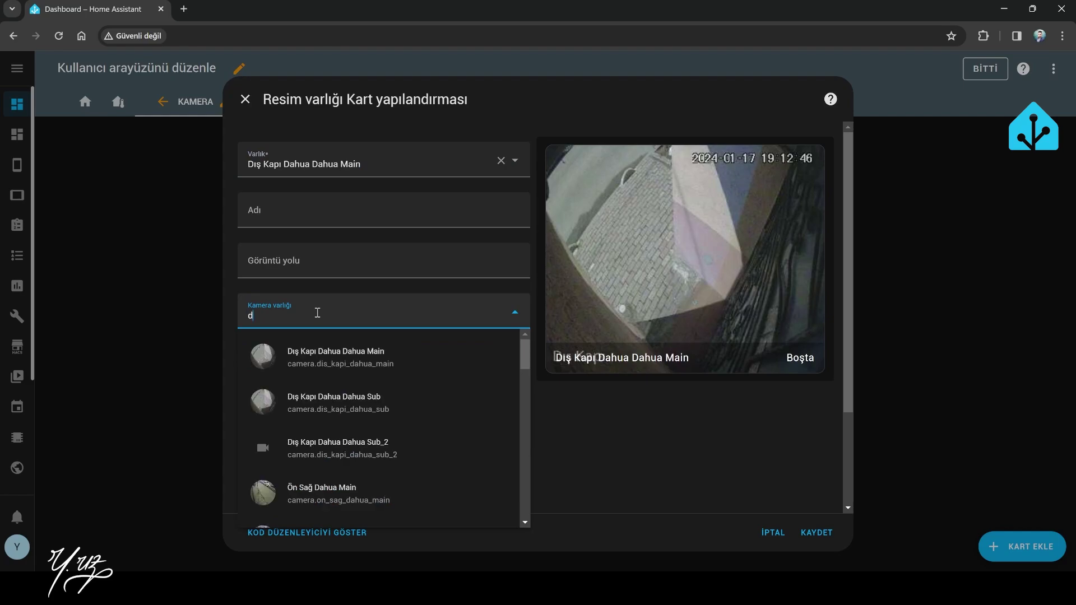
click(353, 356)
click(254, 404)
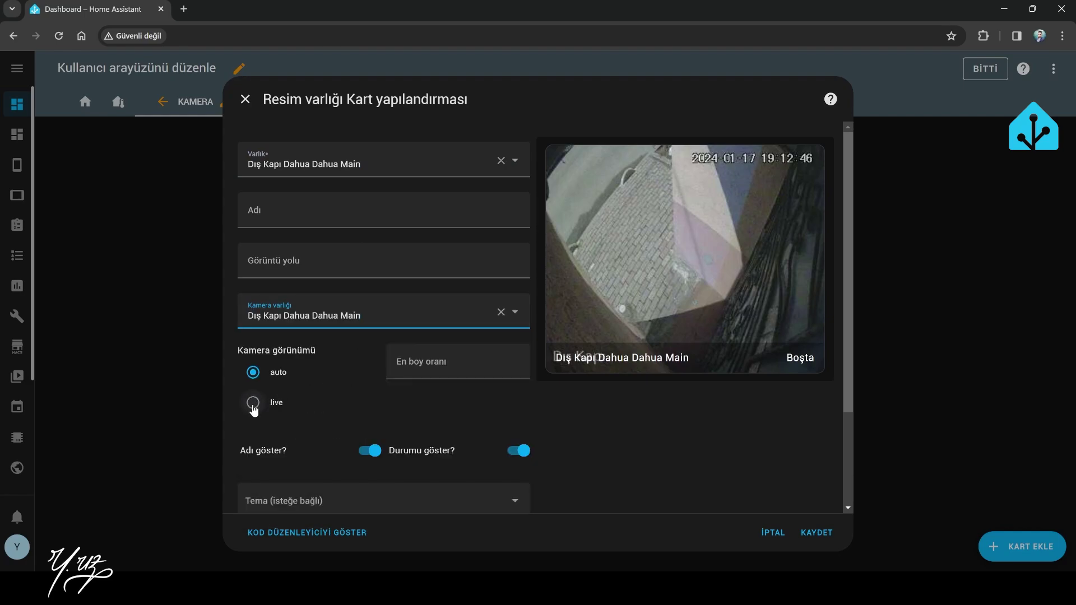
click(823, 534)
click(995, 70)
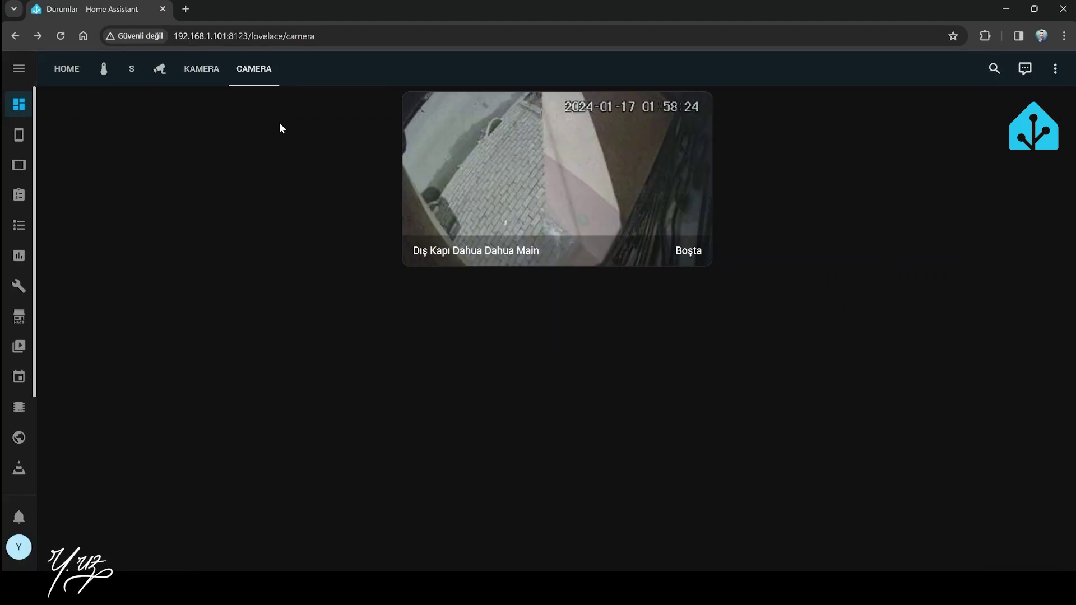
- Set the Kamerayı Aç action's url to /lovelace/camera, using the camera view's path, and save the automation
drag(315, 36, 250, 53)
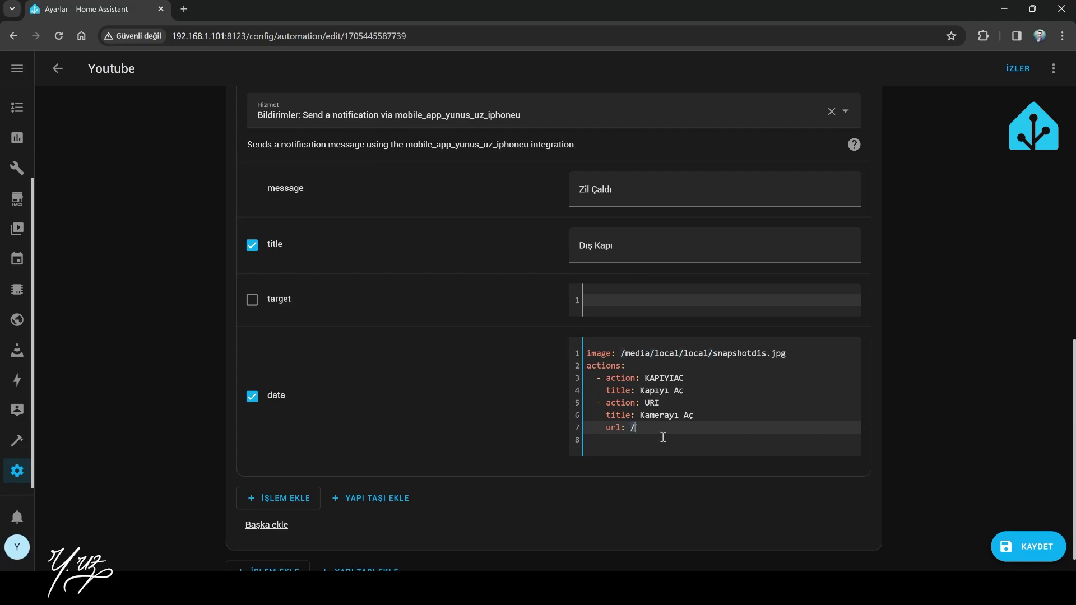
text(lovelace/camera)
click(768, 450)
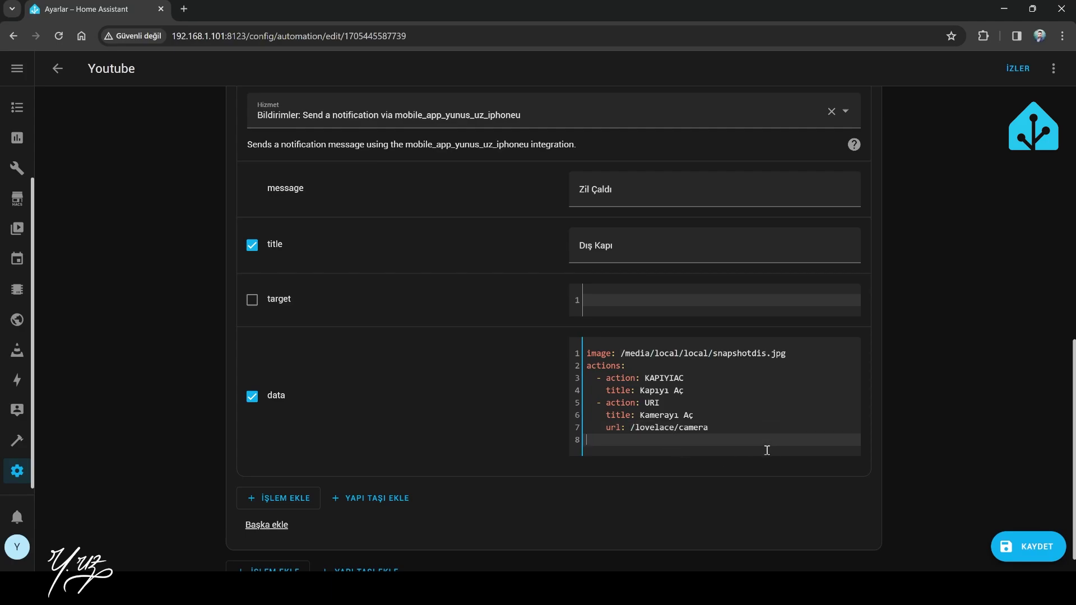
click(757, 416)
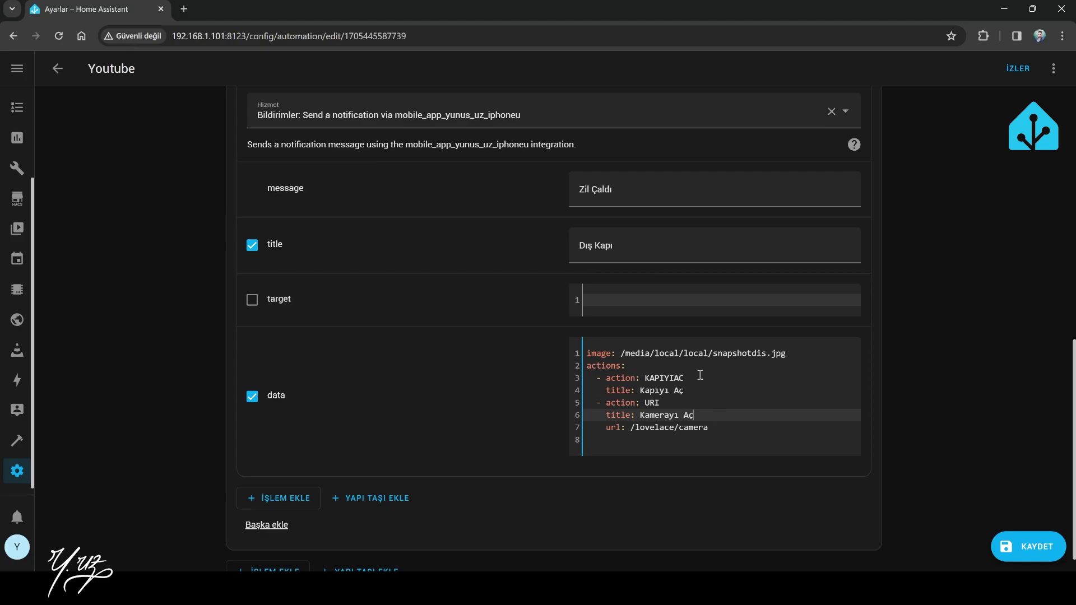
click(1007, 544)
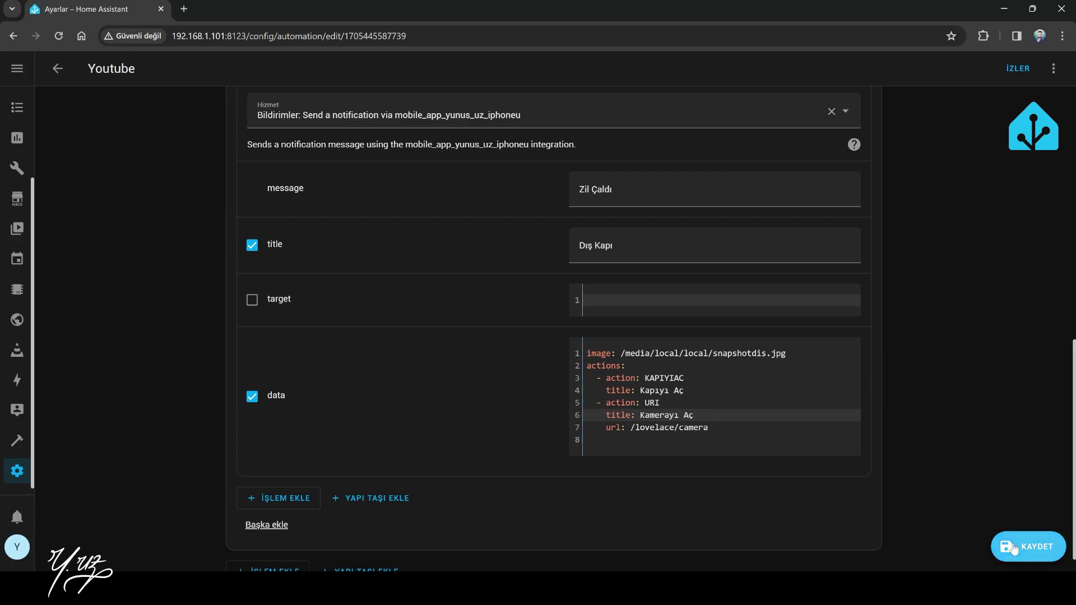
- Run the phone notification action on its own to test it
scroll(850, 147, up, 1)
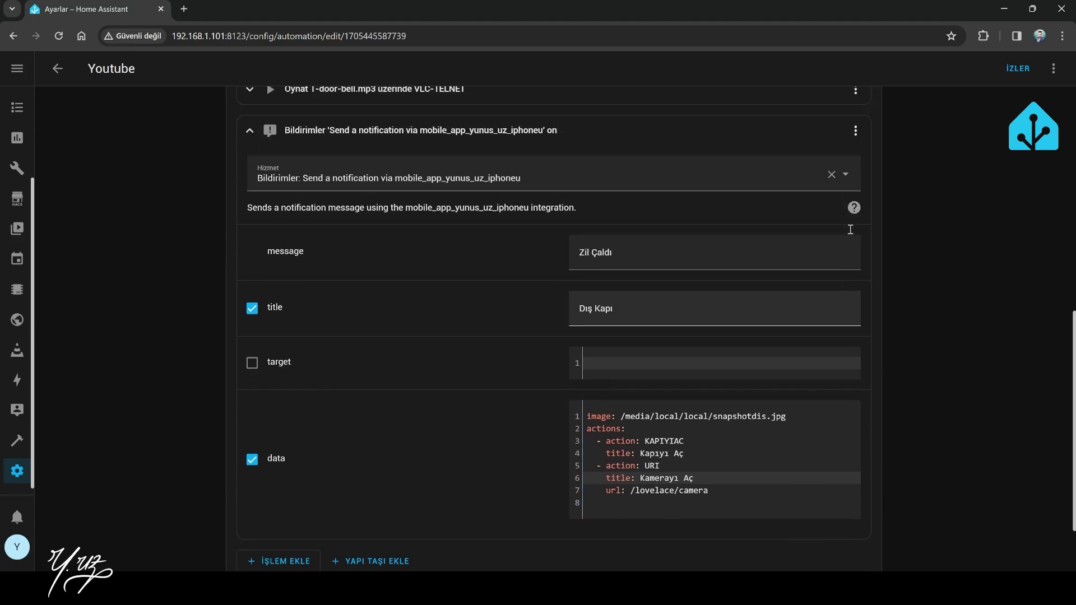
click(856, 130)
click(897, 167)
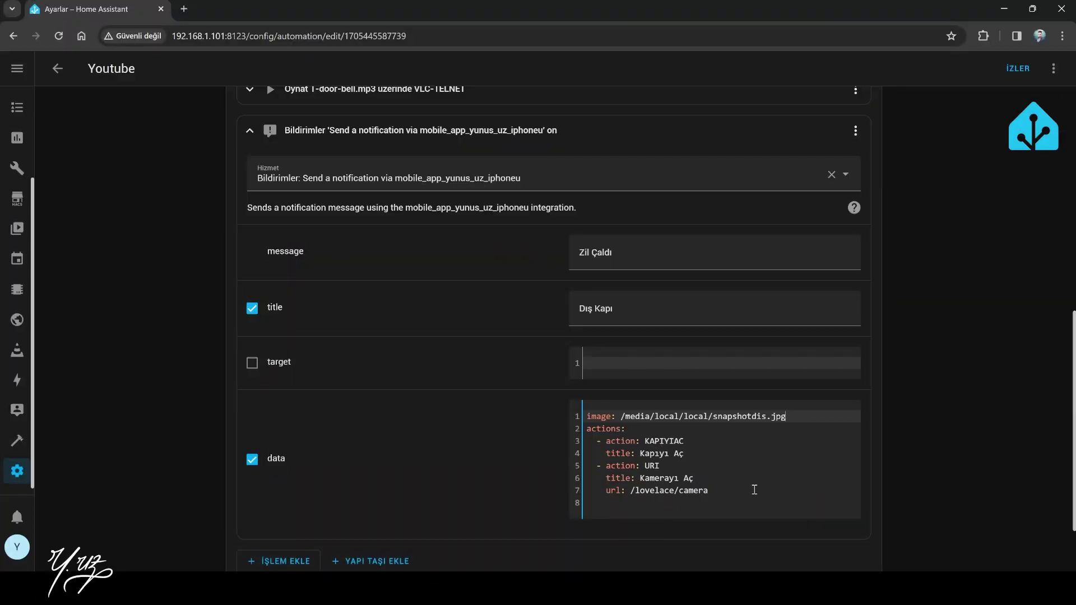
- Add a third entry to the notification's actions data with action ISIKAC and title Işığı Aç
click(737, 497)
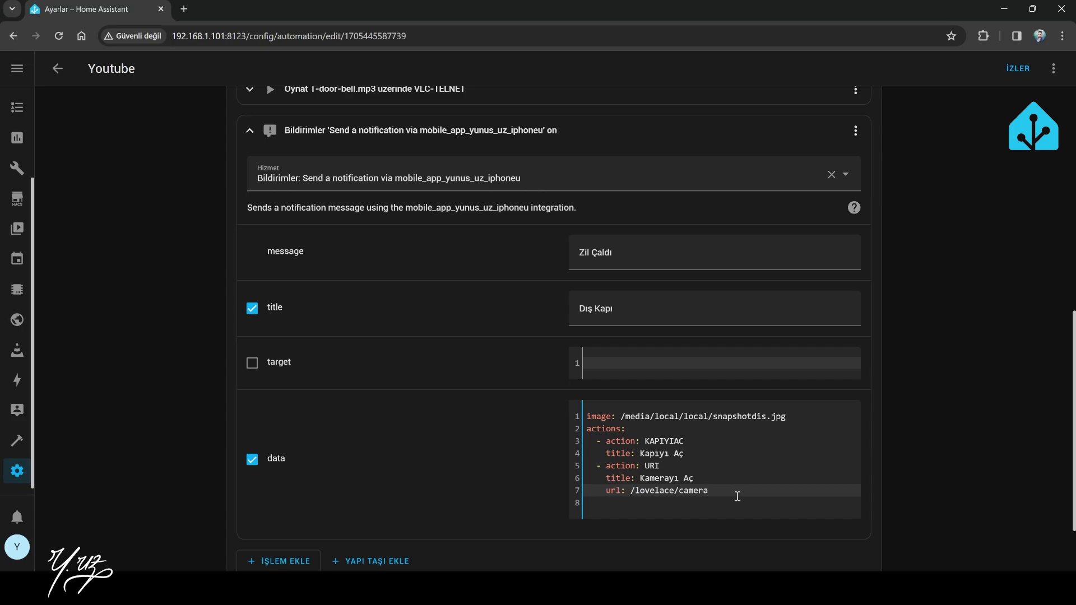
key(Return)
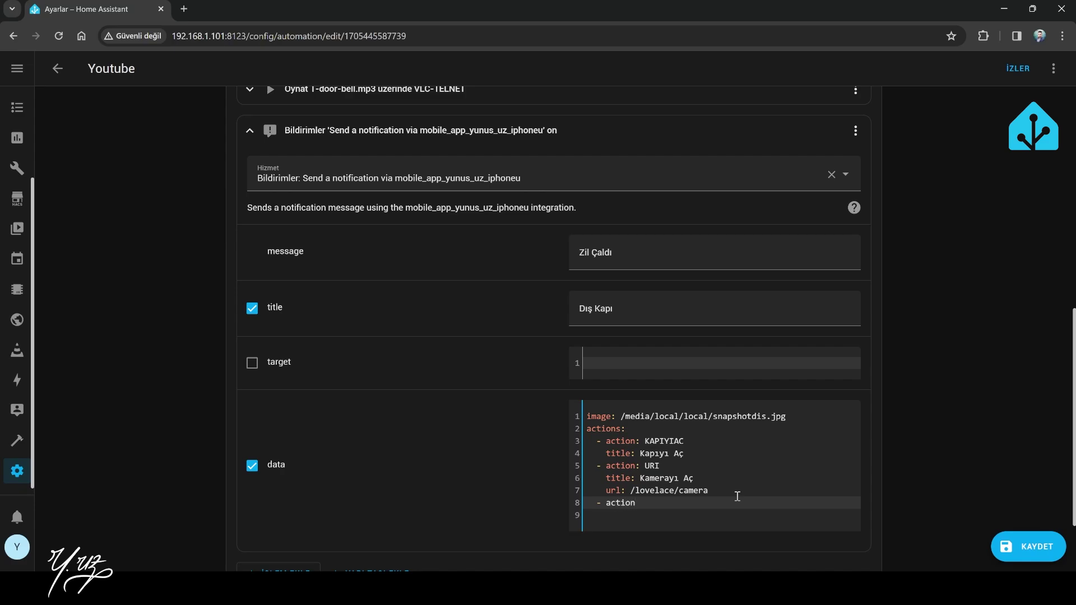
text(- action:)
text(şı)
text(ISIKAC)
key(Return)
text(ti)
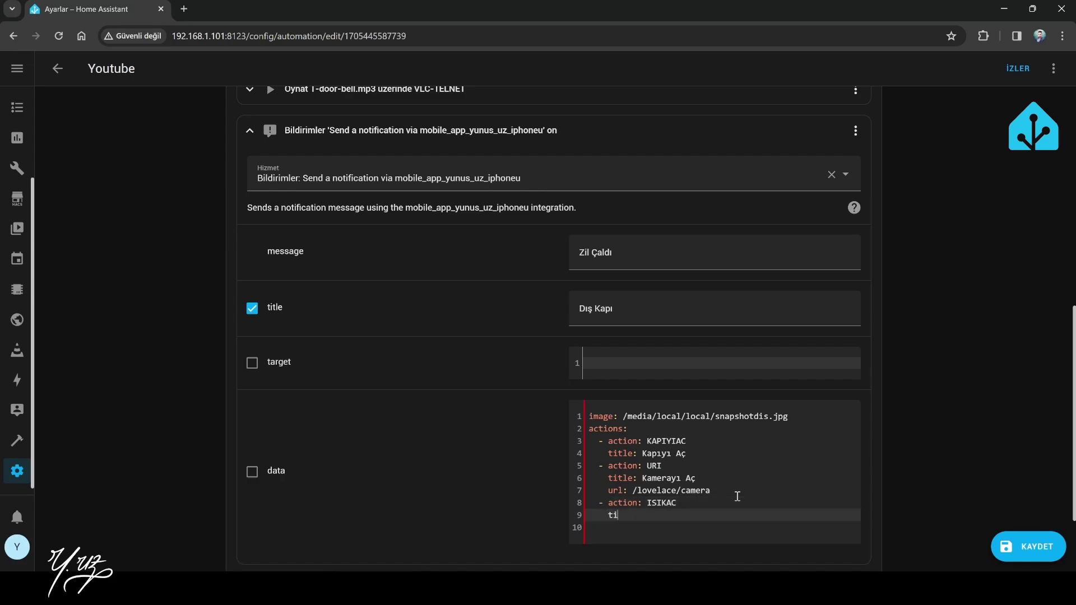
text(tle: Işığı Aç)
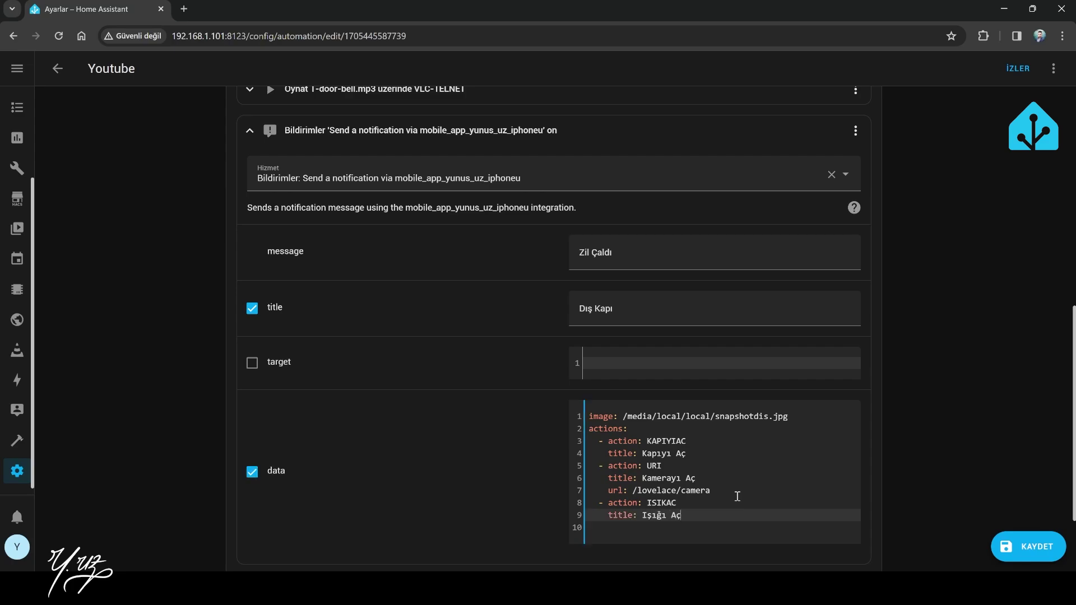
click(886, 493)
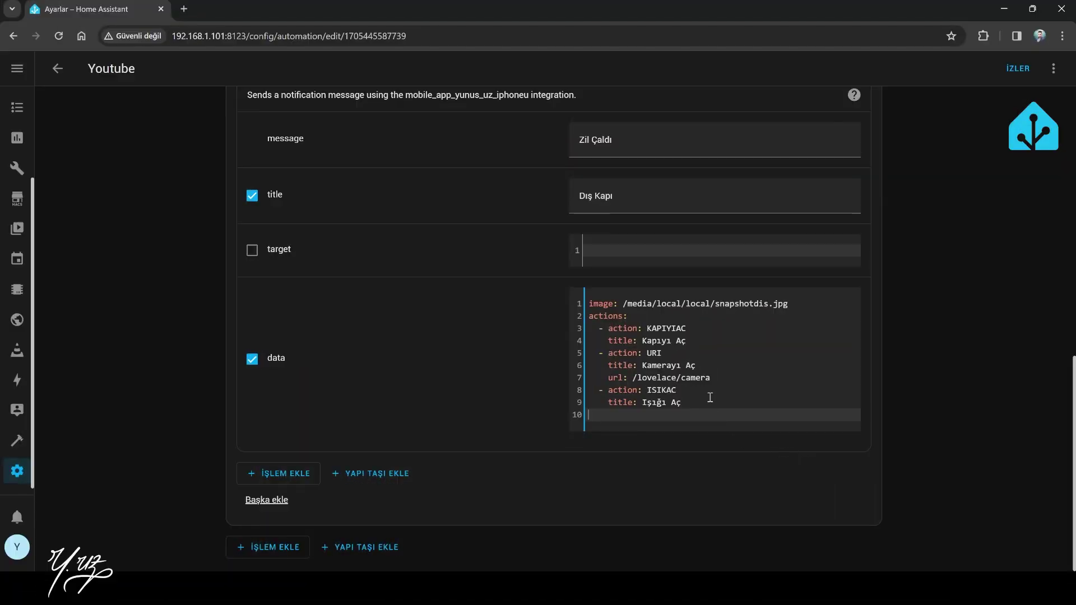
- Check the three actions in the notification data and collapse the notification action
click(710, 398)
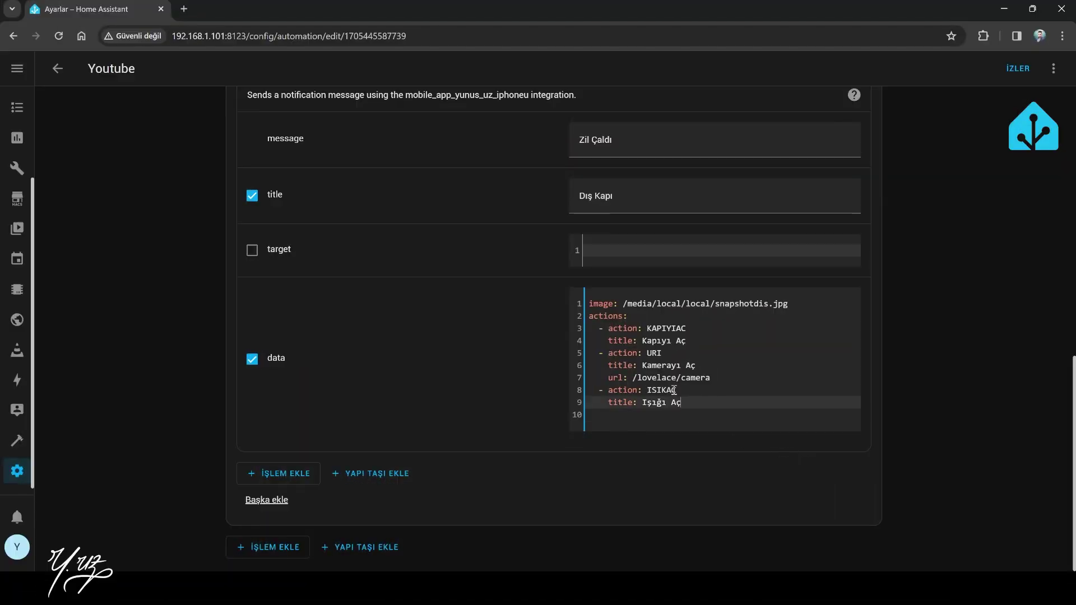
click(667, 364)
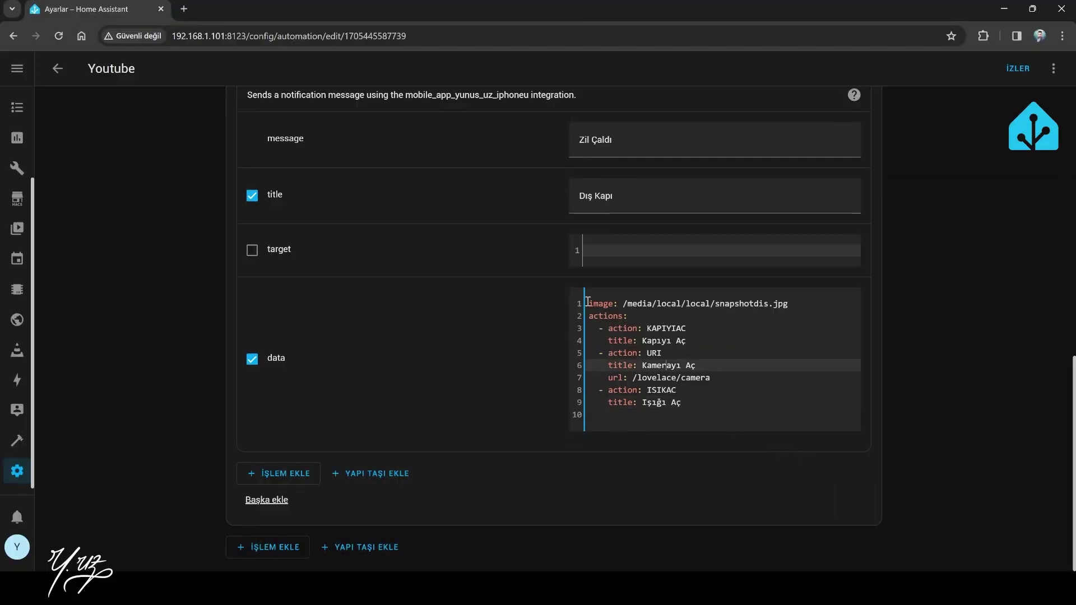
scroll(655, 357, up, 2)
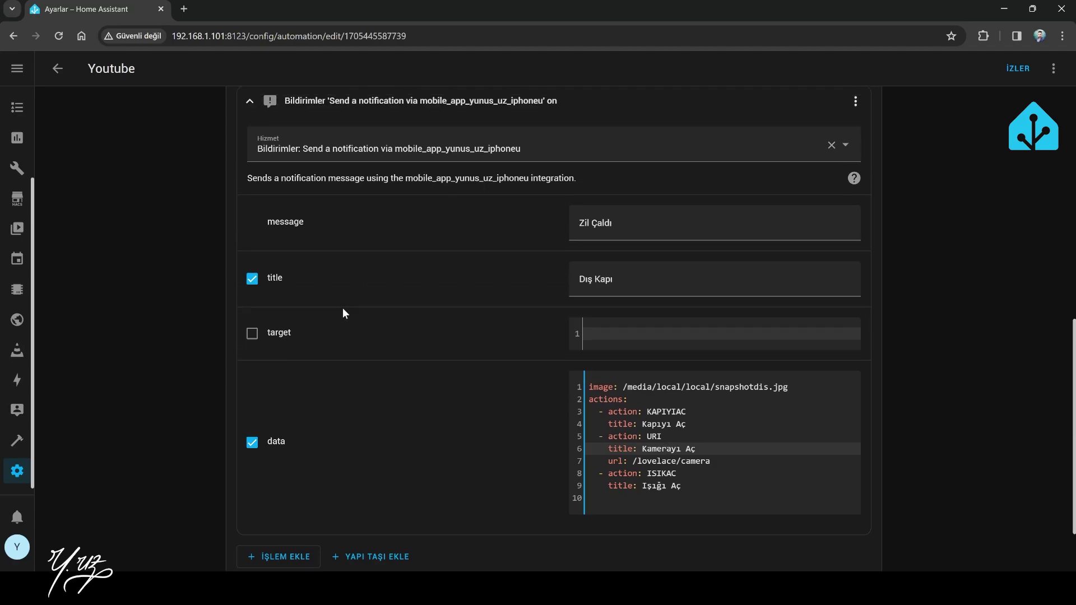
click(250, 146)
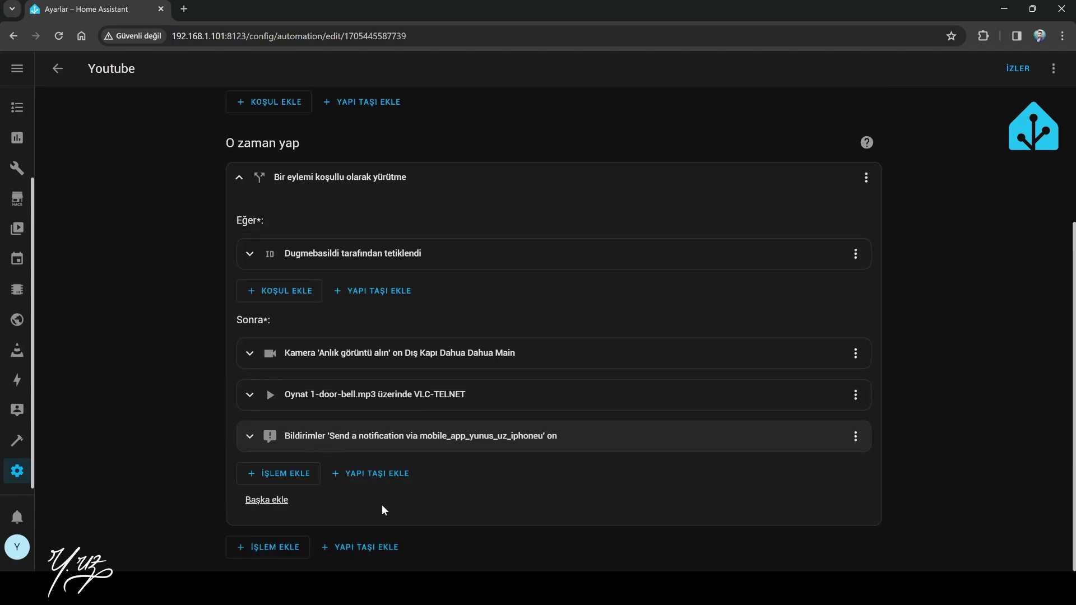
- Add a Manuel olay trigger to the automation below the button press trigger
scroll(409, 360, up, 2)
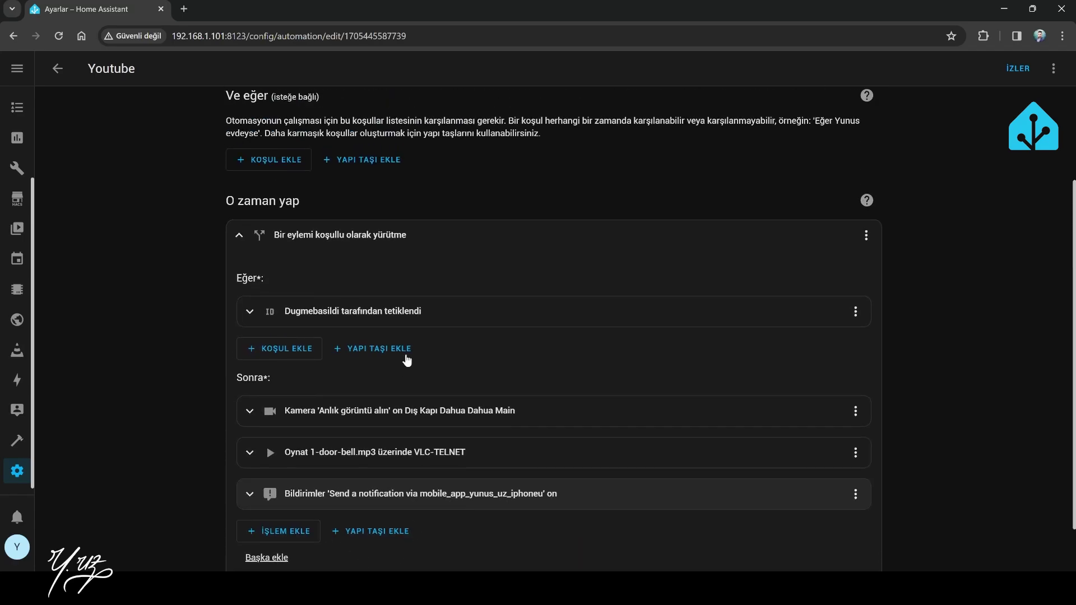
scroll(543, 514, down, 2)
scroll(472, 395, up, 3)
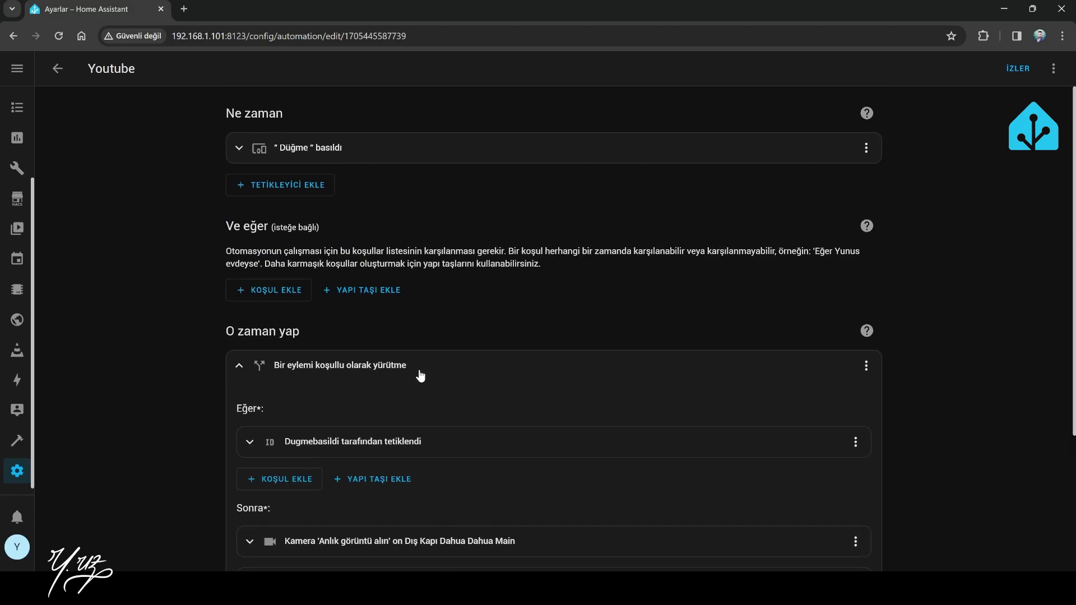
click(286, 189)
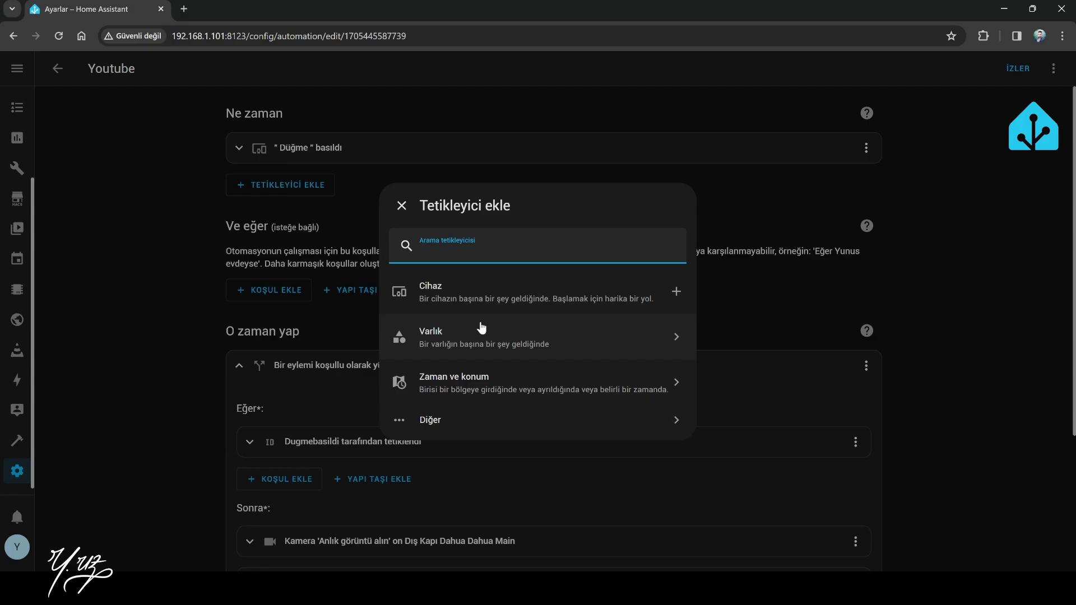
text(manu)
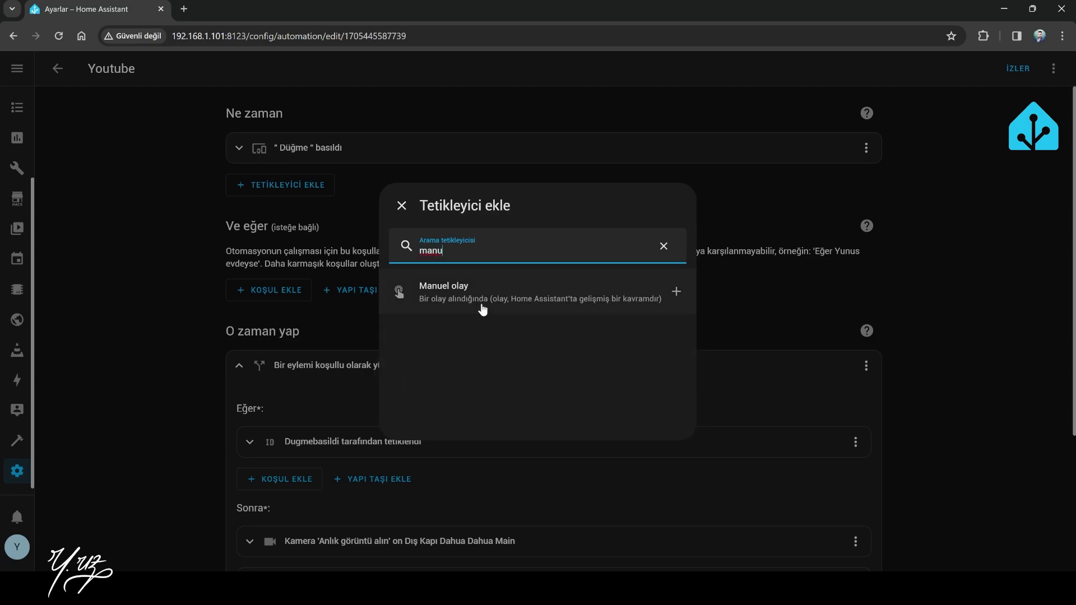
click(482, 296)
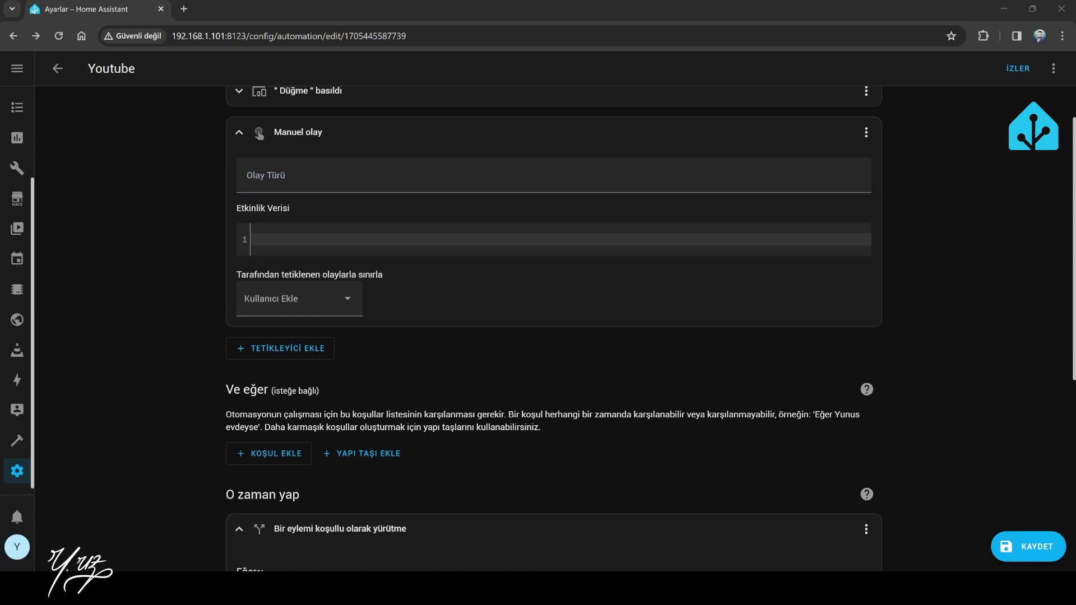
- Set the trigger's Olay Türü to mobile_app_notification_action and its Etkinlik Verisi to action: KAPIYIAC, checking it against the notification data
click(284, 183)
text(mobile_app_notification_action)
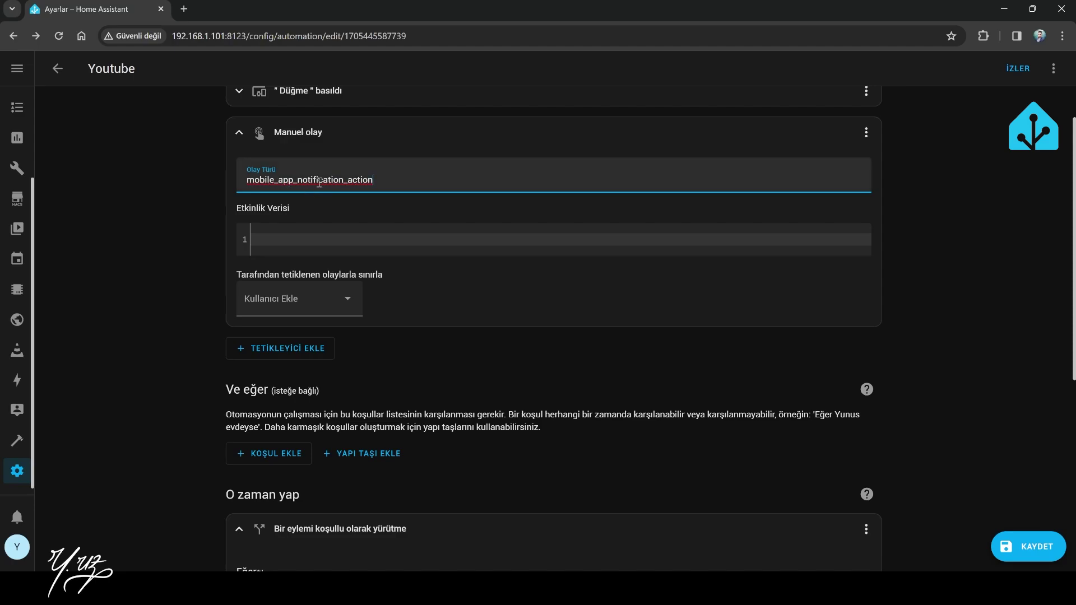
click(312, 239)
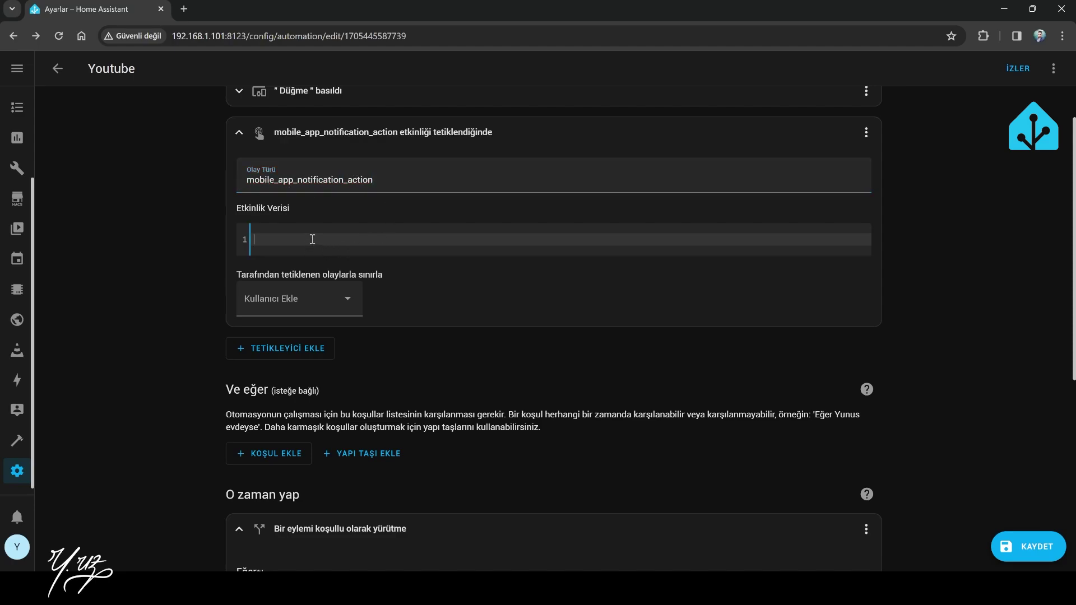
text(action: KAPIYIAC)
scroll(427, 296, down, 5)
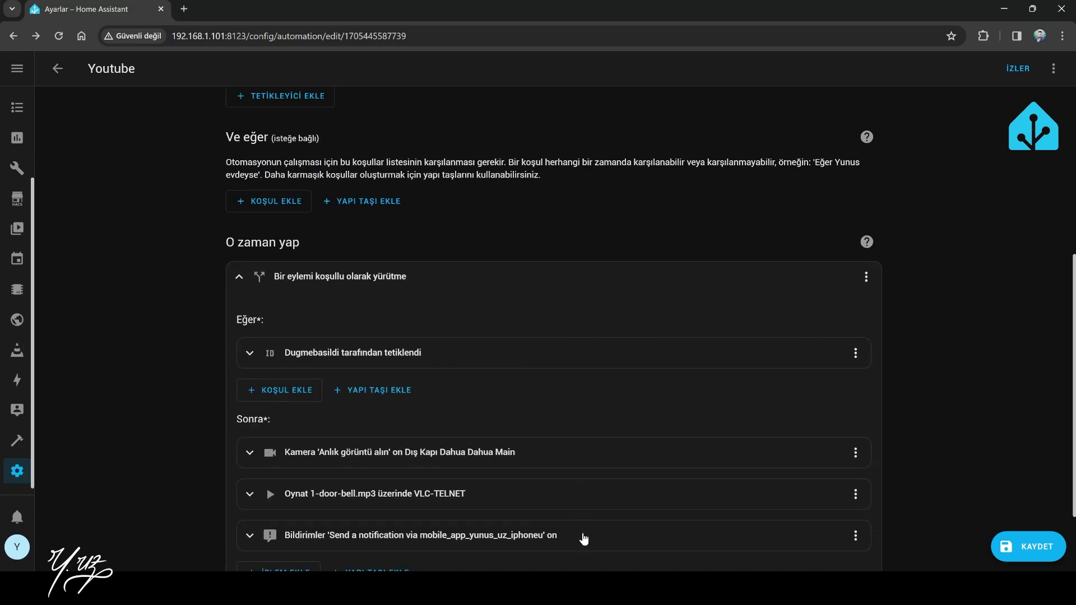
scroll(582, 538, down, 6)
scroll(630, 475, down, 1)
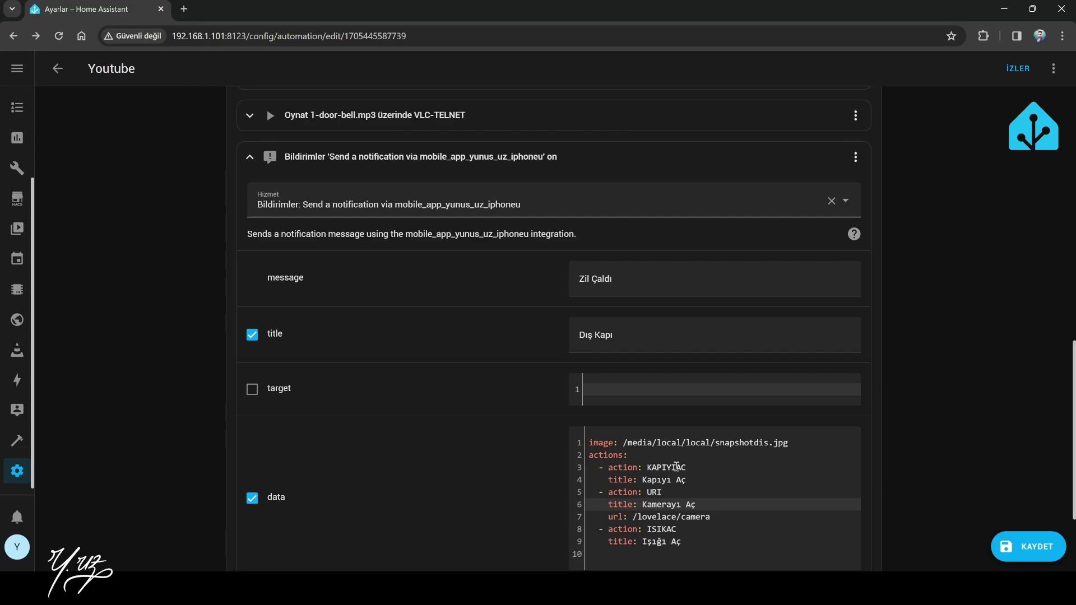
scroll(503, 468, up, 14)
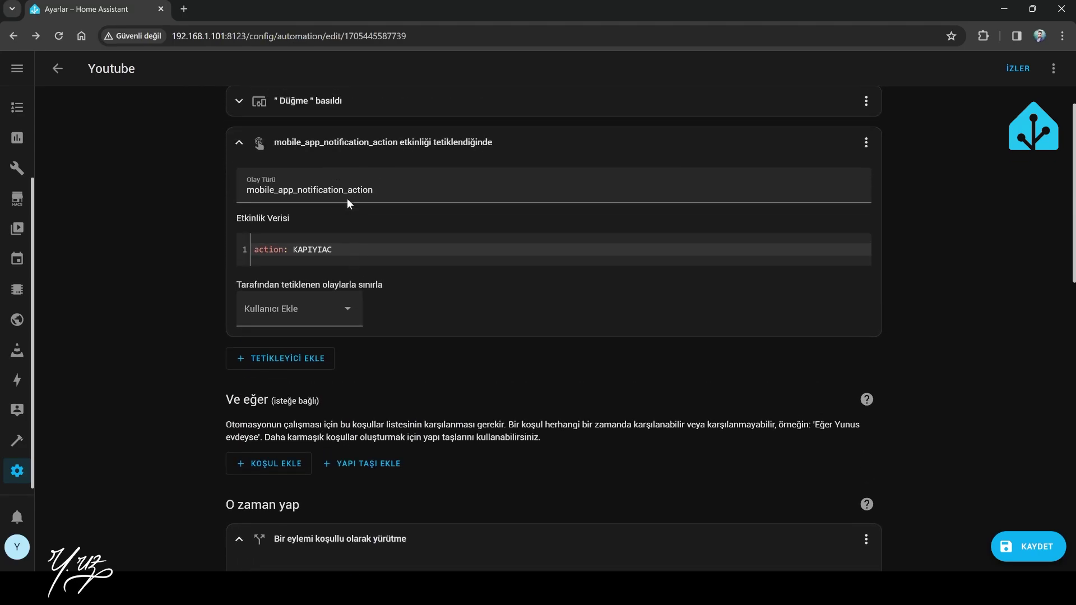
- Give the KAPIYIAC trigger the Tetikleyici Kimliği kapi and collapse the trigger
click(866, 189)
click(924, 283)
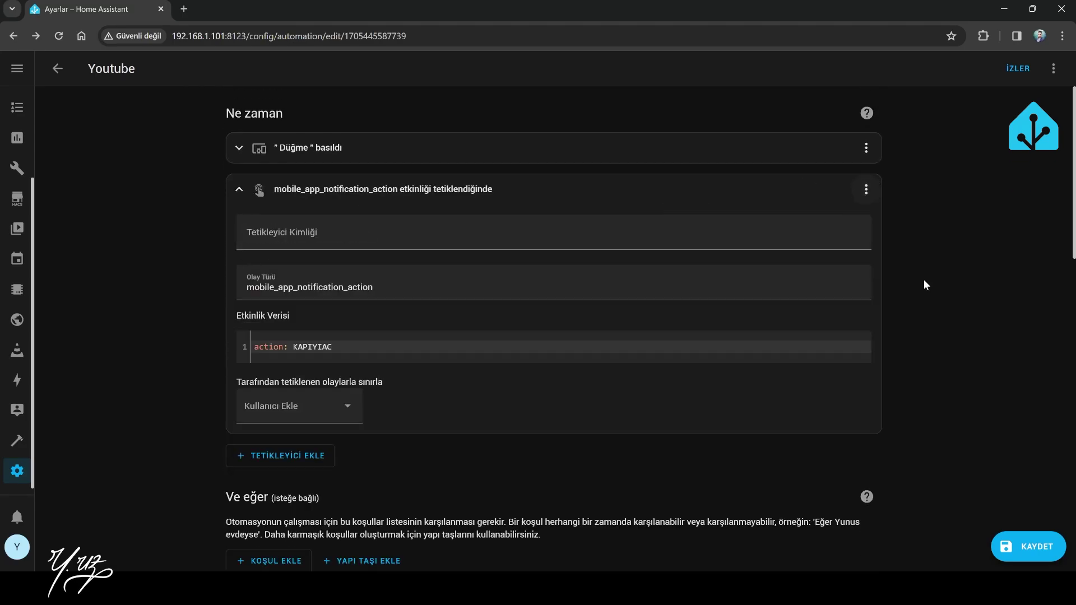
click(428, 230)
text(kapi)
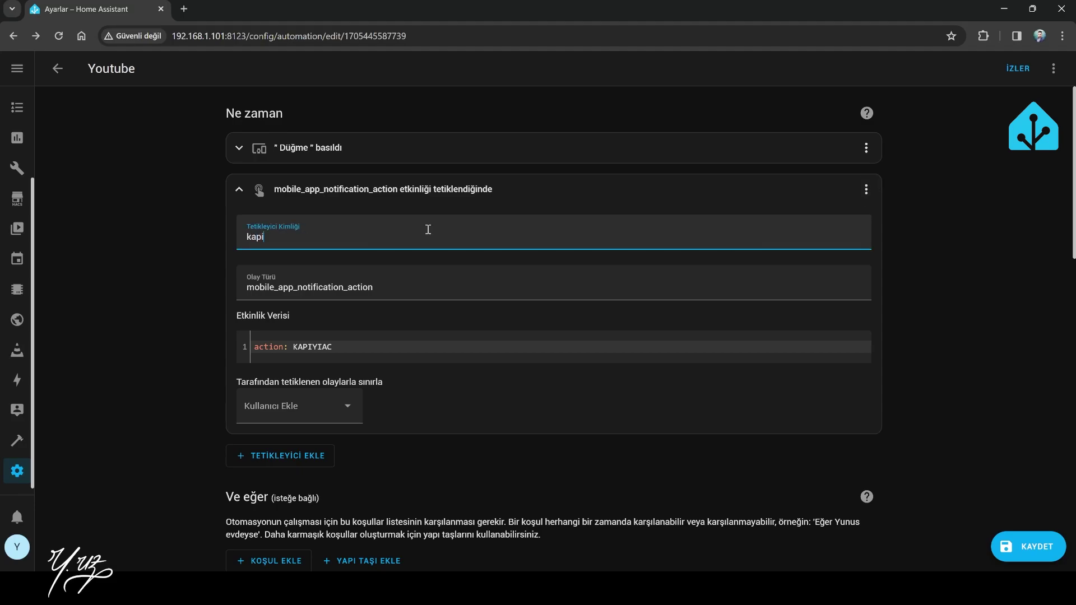
text(yac)
key(BackSpace)
key(BackSpace)
key(BackSpace)
click(376, 192)
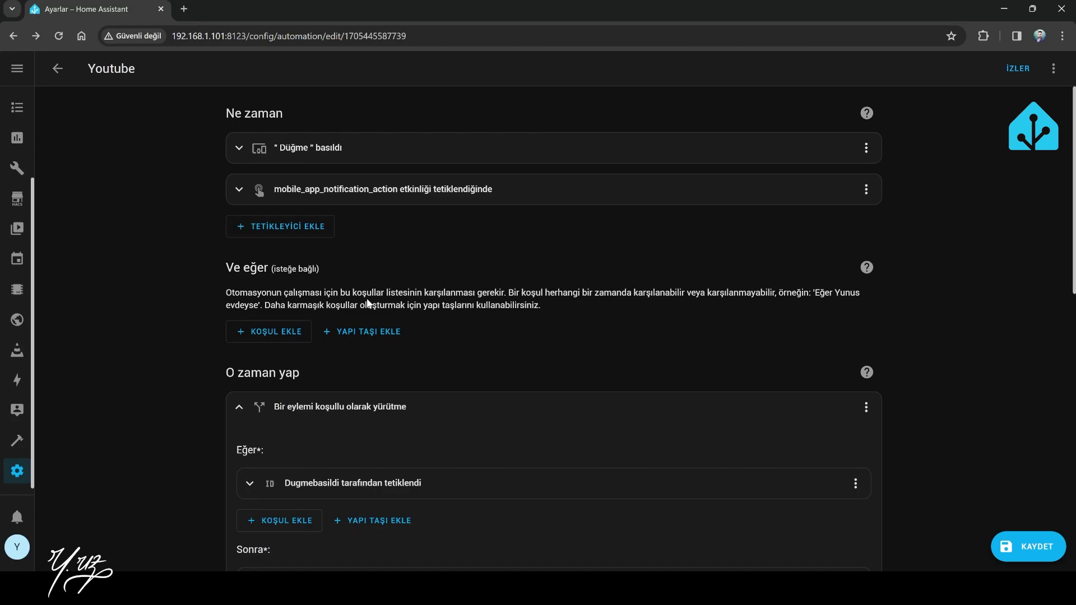
- Add a second Manuel olay trigger with mobile_app_notification_action as its Olay Türü
scroll(474, 383, down, 1)
scroll(306, 283, up, 1)
click(287, 227)
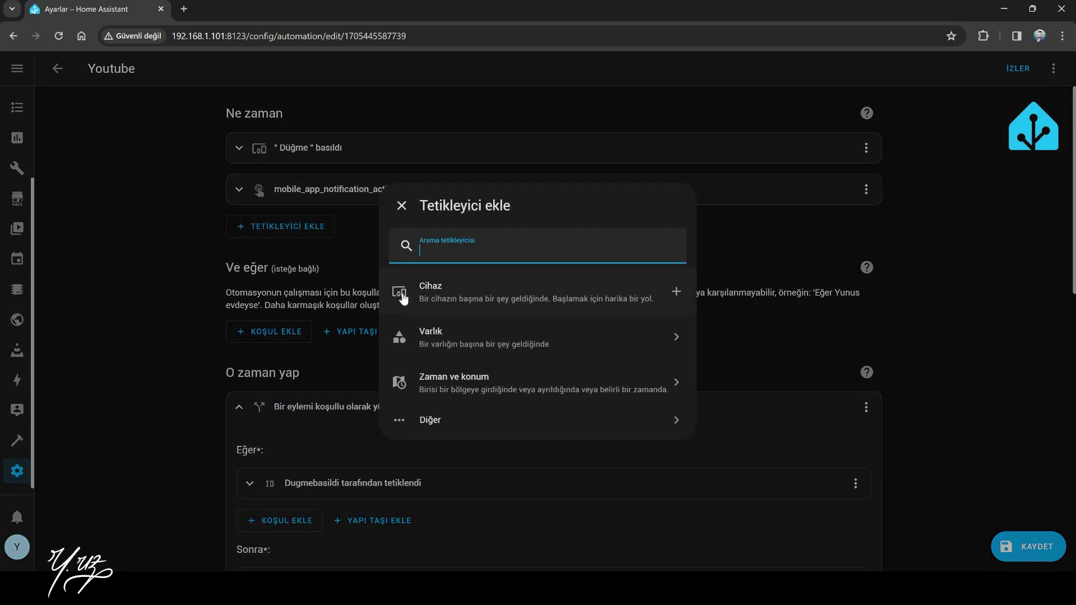
text(manu)
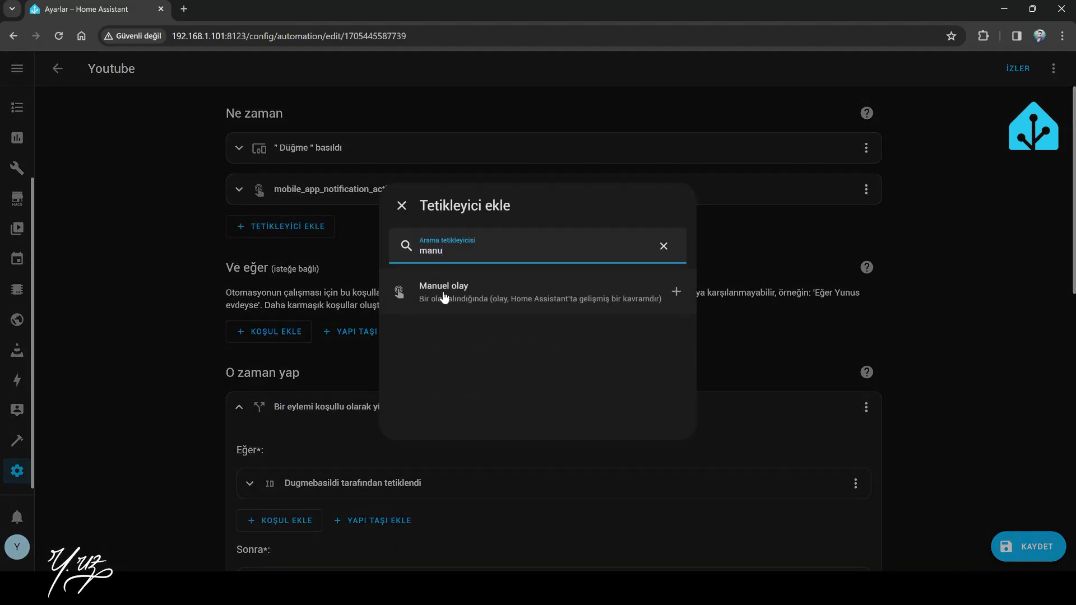
click(442, 294)
click(344, 179)
text(mobile_app_notification_action)
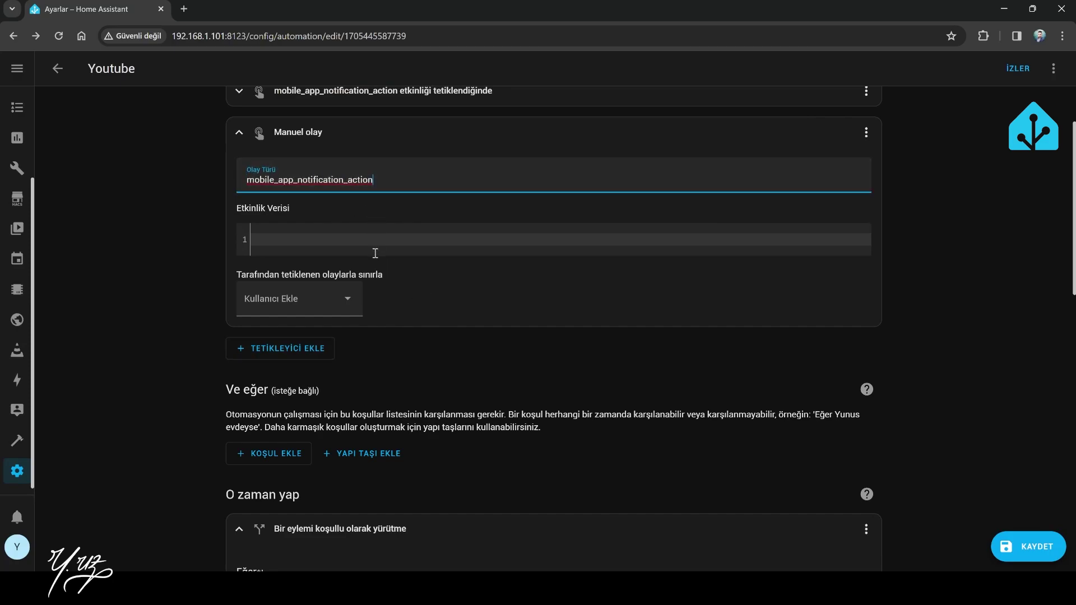
- Set the new trigger's Etkinlik Verisi to action: ISIKAC, matching the capitalisation used in the notification data
click(375, 250)
text(action)
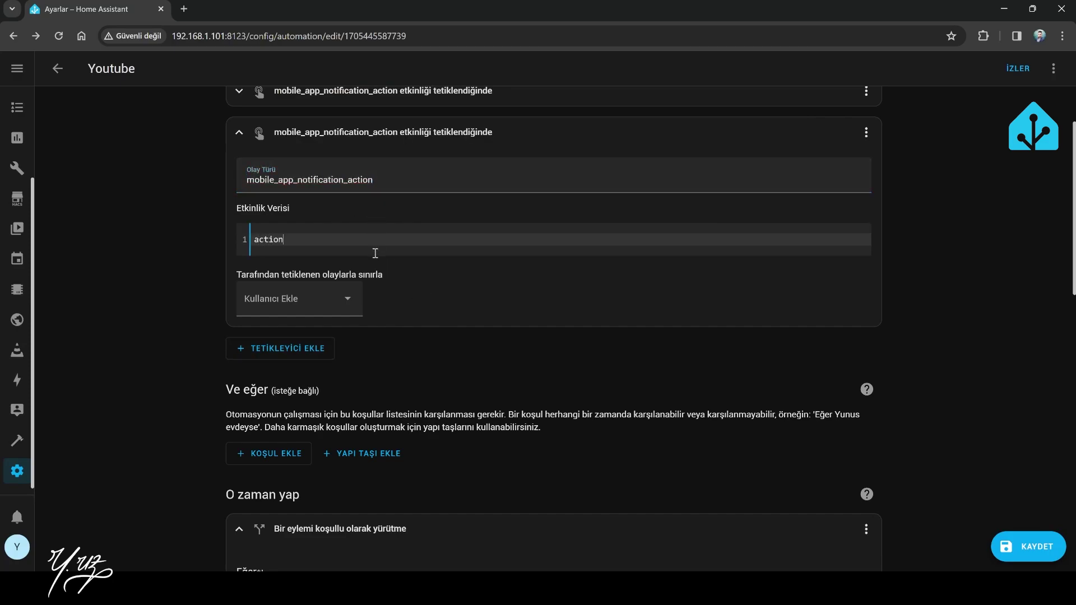
text(: isikac)
scroll(472, 331, down, 10)
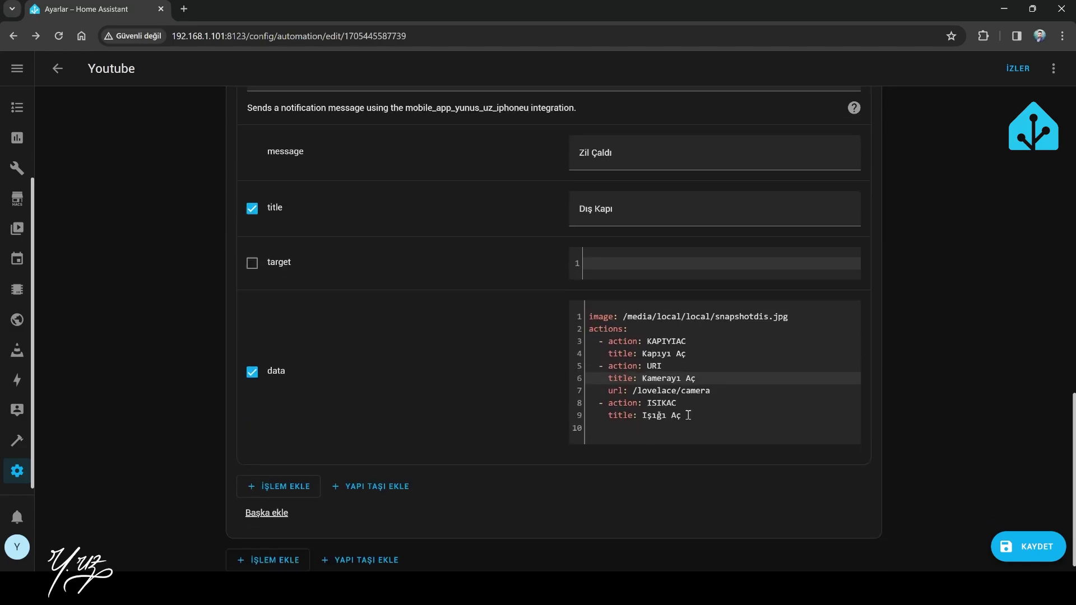
scroll(688, 415, up, 10)
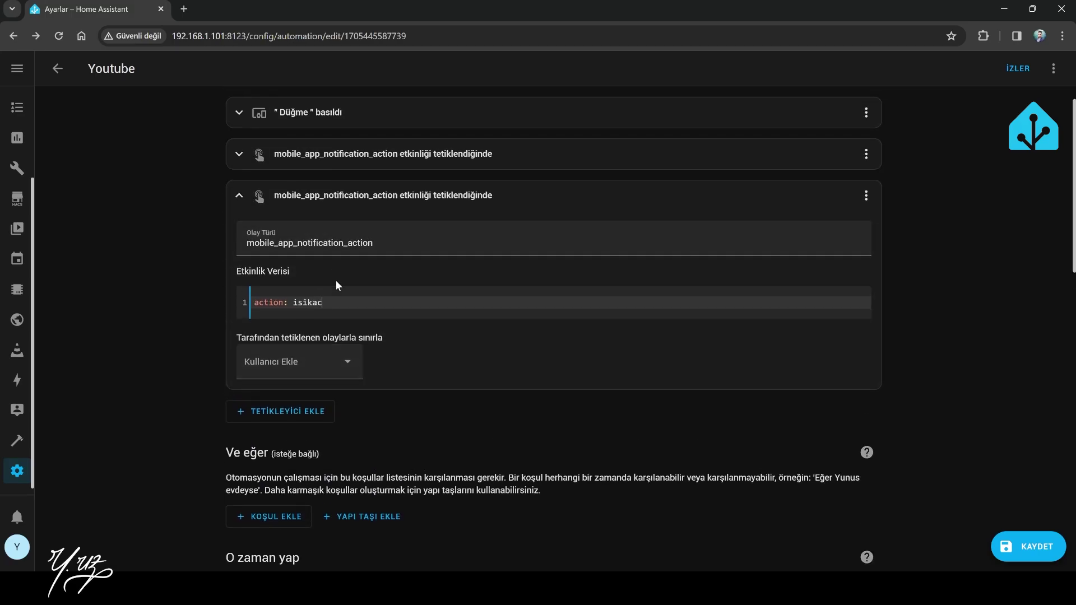
drag(335, 307, 293, 304)
text(ISIKAC)
- Give the ISIKAC event trigger the Tetikleyici Kimliği isikac and collapse the trigger
click(866, 195)
click(931, 296)
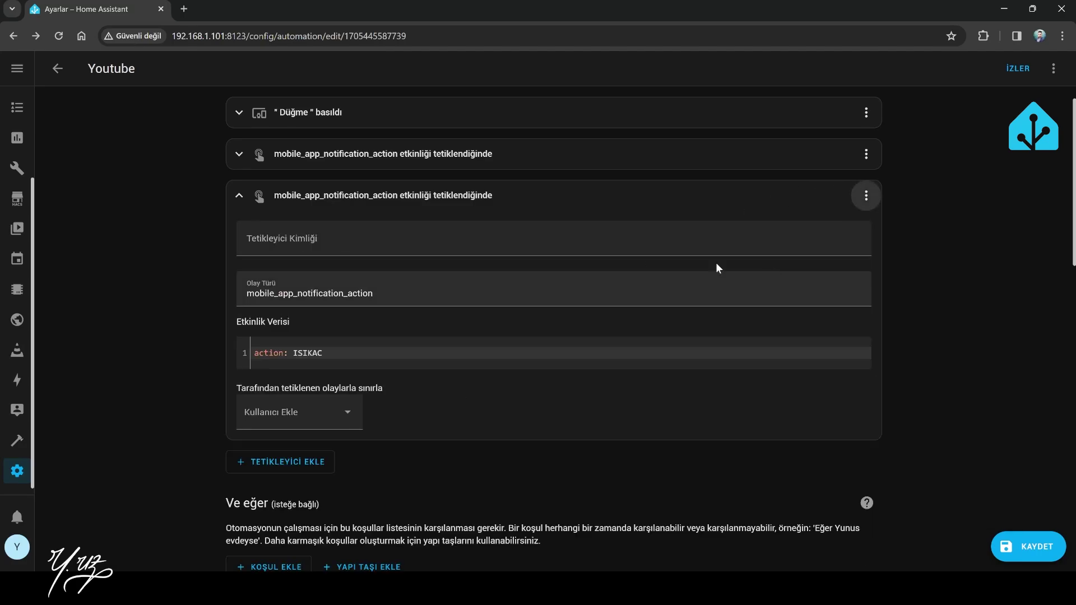
click(300, 241)
text(isikac)
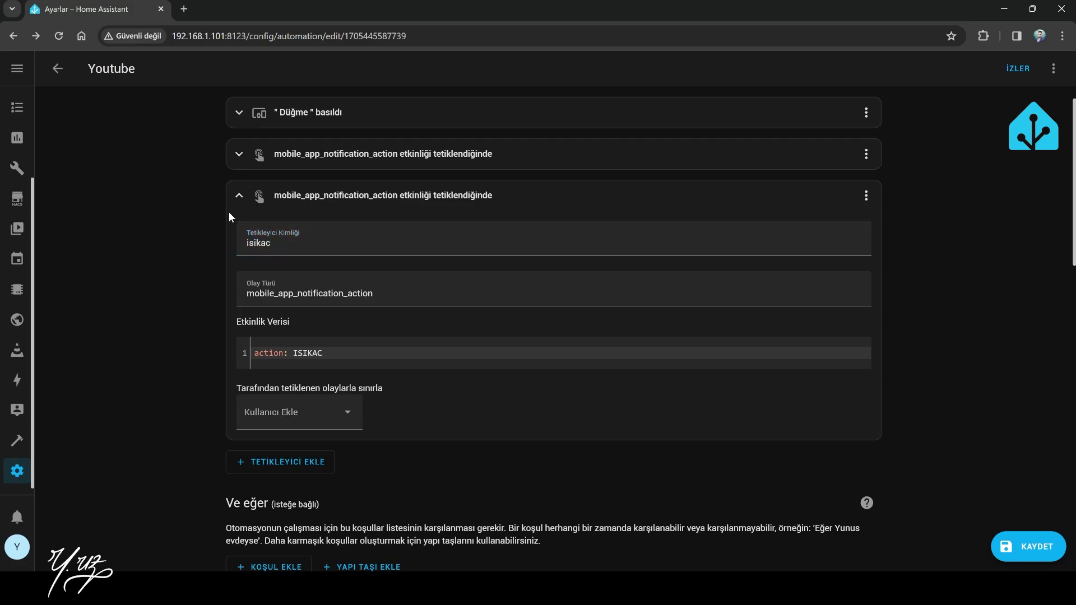
click(239, 195)
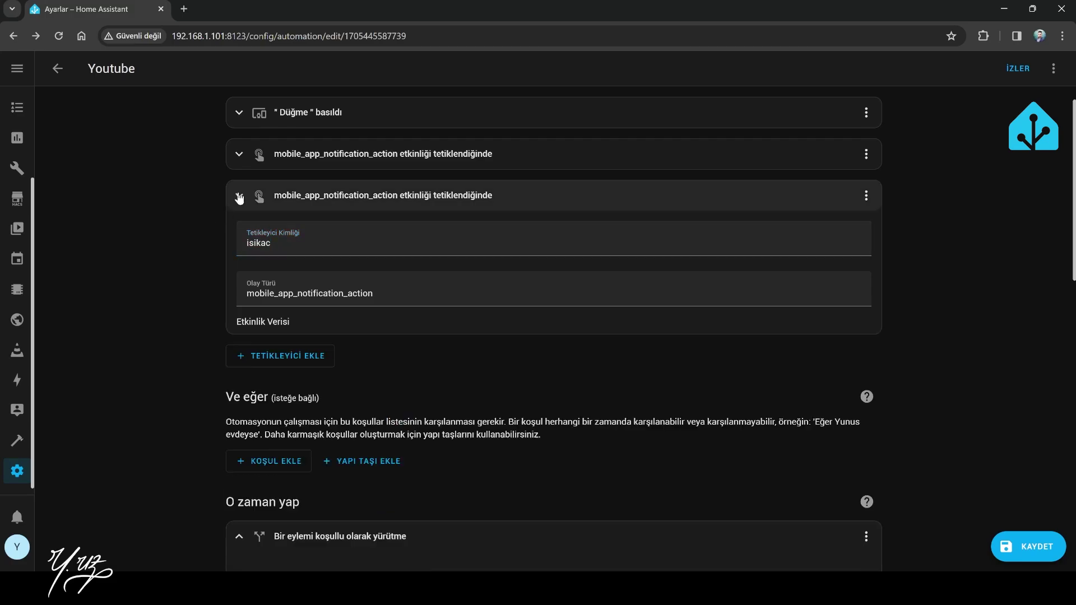
click(239, 197)
click(239, 197)
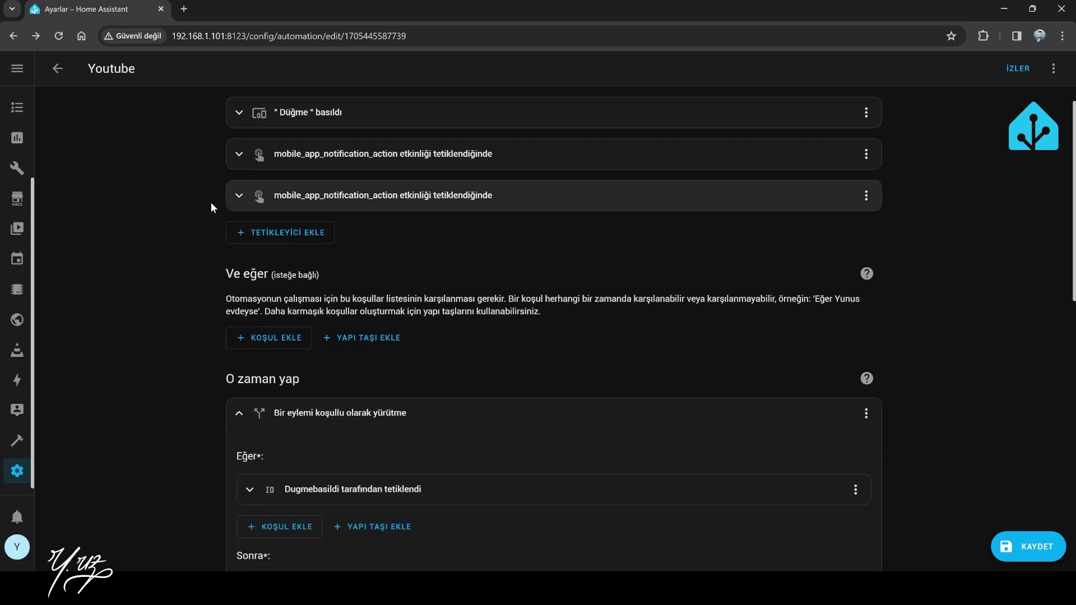
- Collapse the phone notification action and the first conditional action that contains it
scroll(213, 208, up, 1)
scroll(164, 259, down, 5)
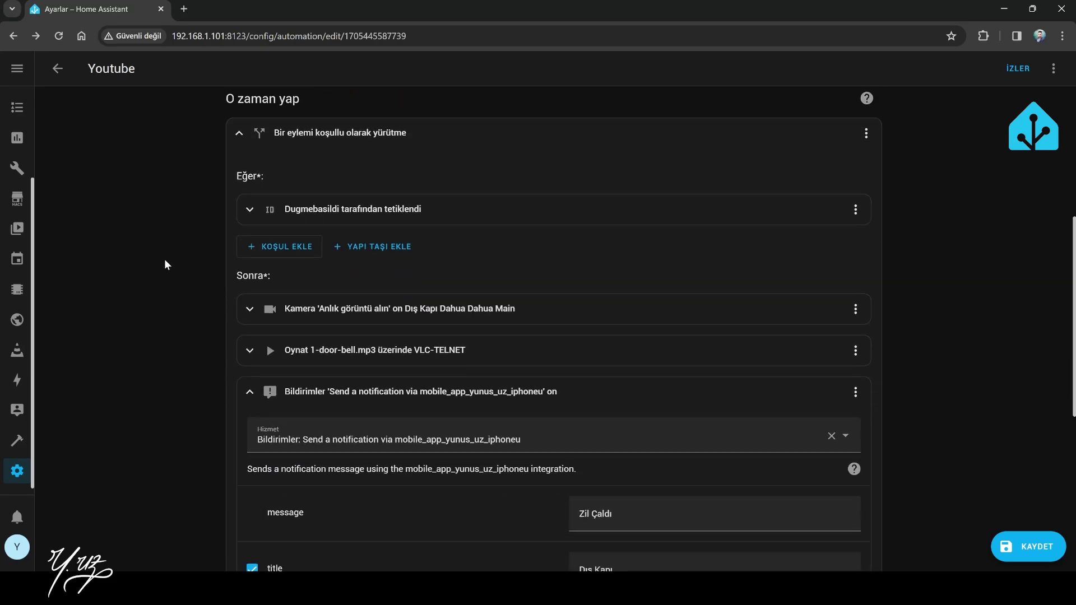
scroll(191, 294, up, 2)
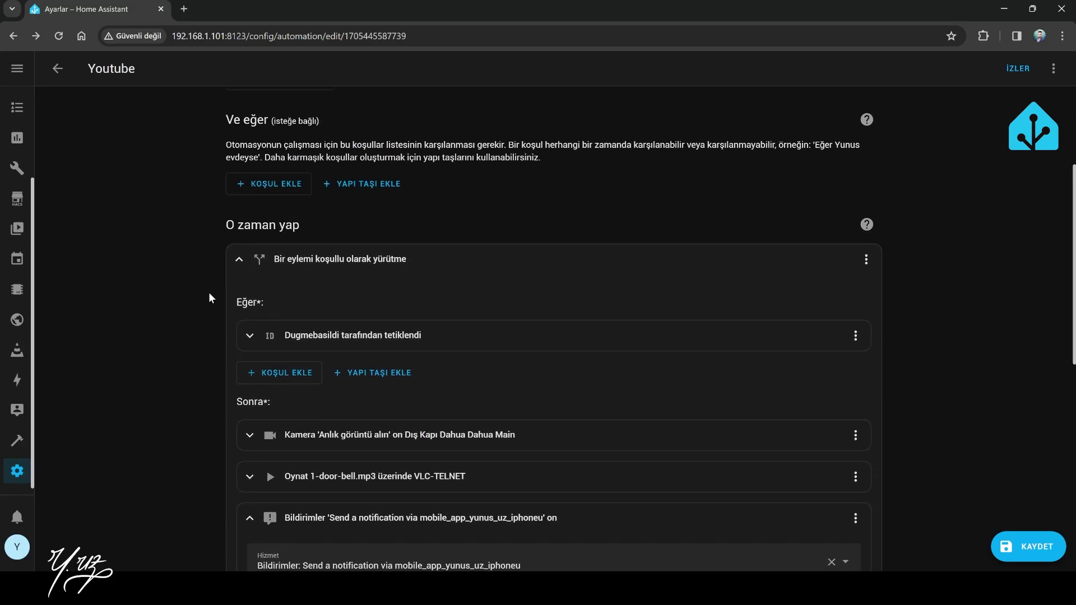
click(249, 518)
scroll(240, 284, down, 1)
click(241, 174)
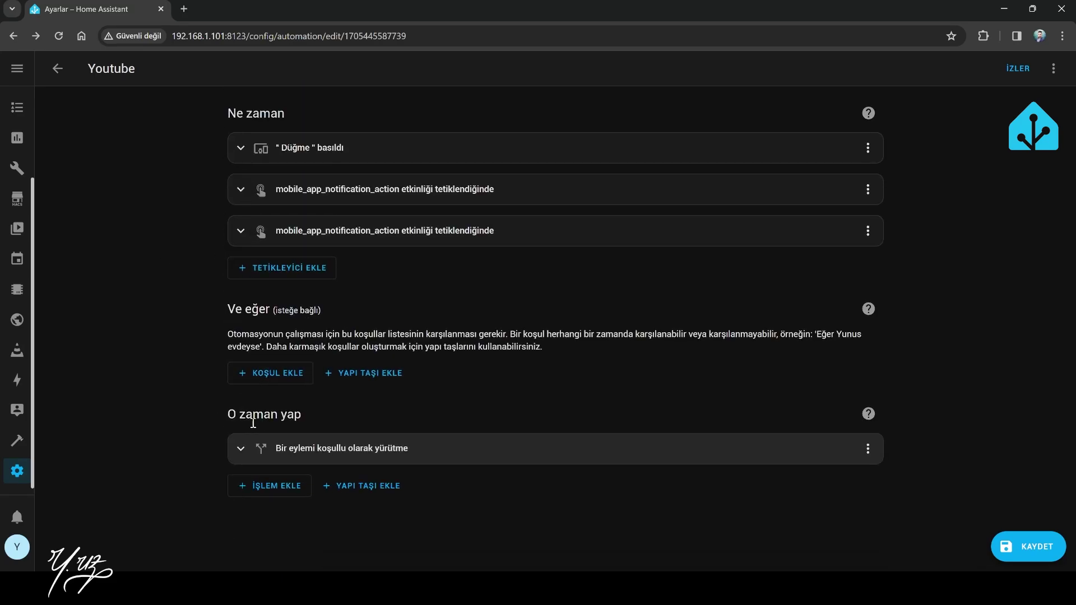
- Add a second Eğer-o zaman action with a Tarafından tetiklendi condition for the kapiyiac trigger
click(286, 486)
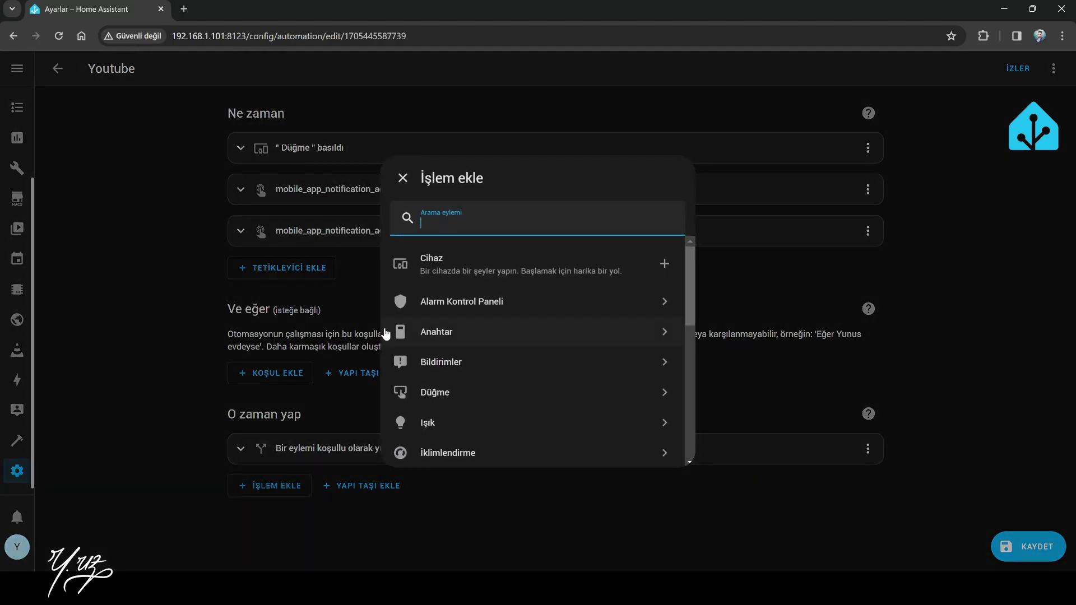
text(eğer)
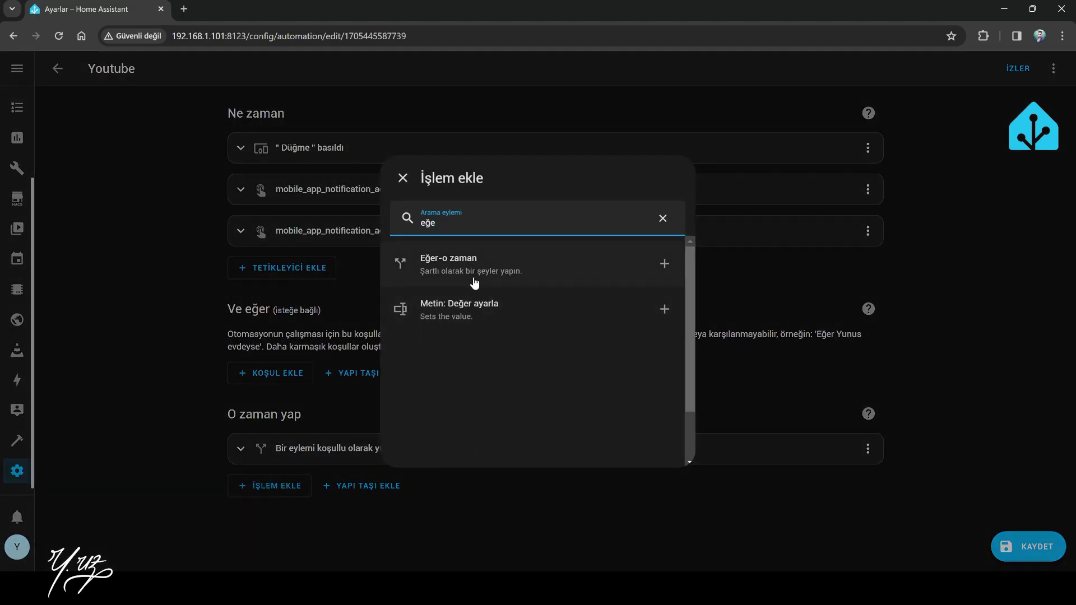
click(474, 282)
click(280, 417)
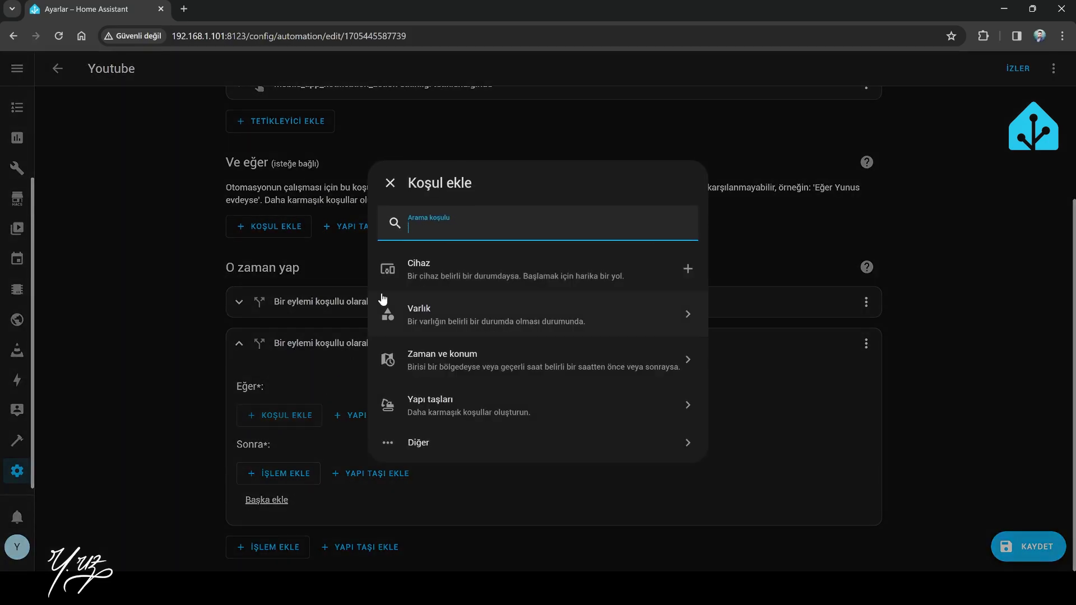
text(tar)
click(472, 272)
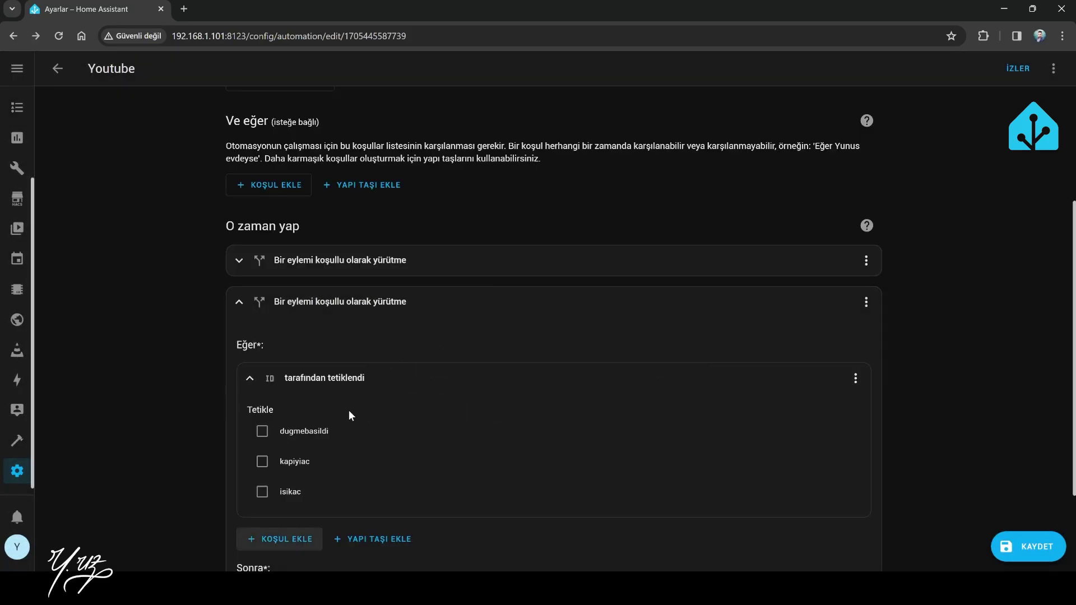
click(262, 463)
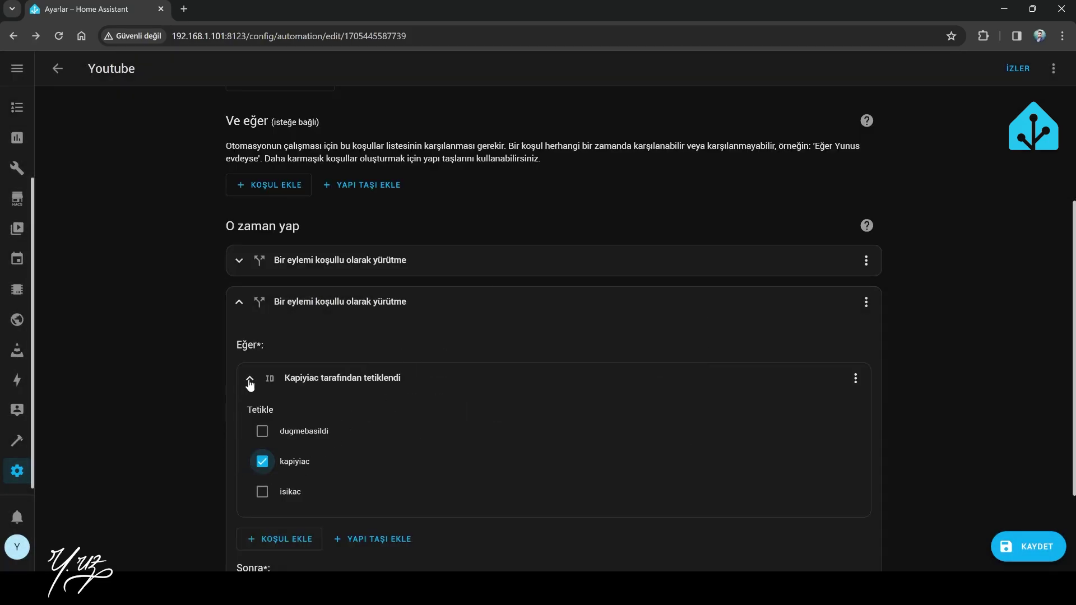
click(250, 381)
- Add an Anahtar: Aç action targeting the Dış Kapı entity under the kapiyiac condition's Sonra section, and collapse the block
click(283, 474)
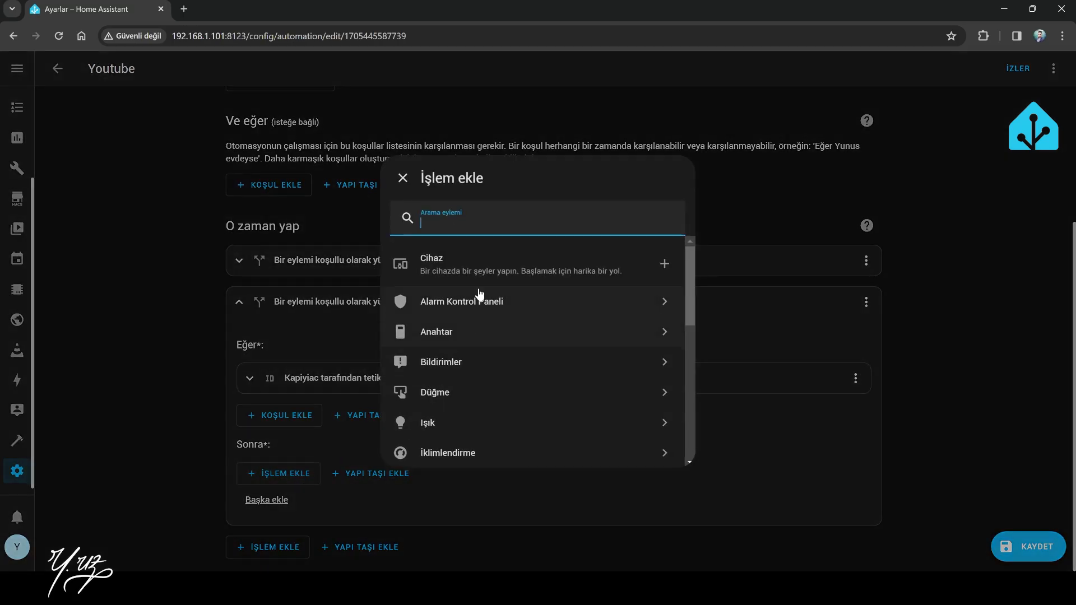
click(458, 341)
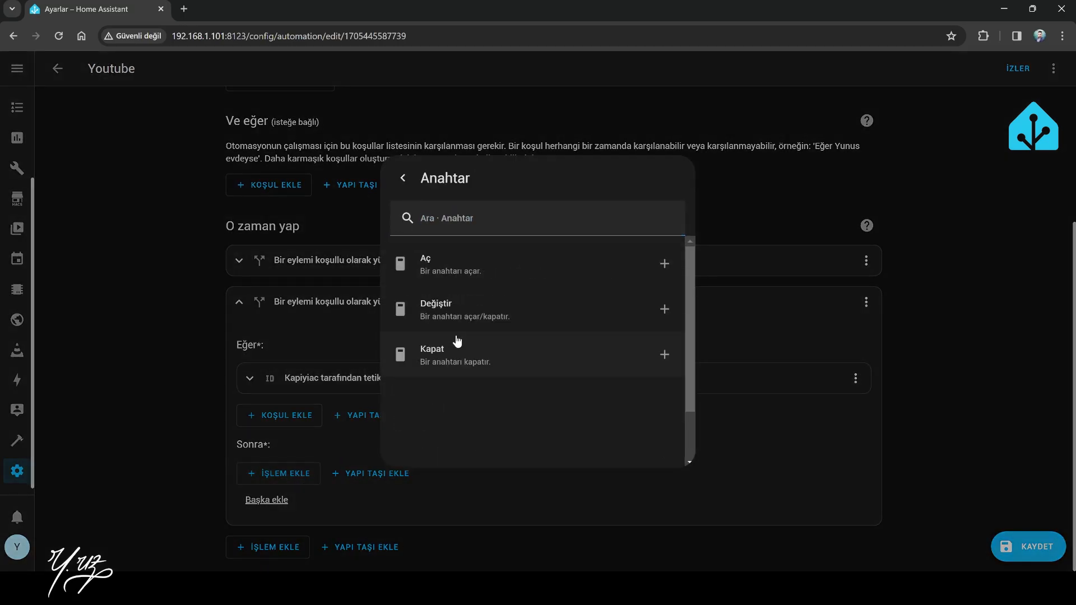
click(498, 261)
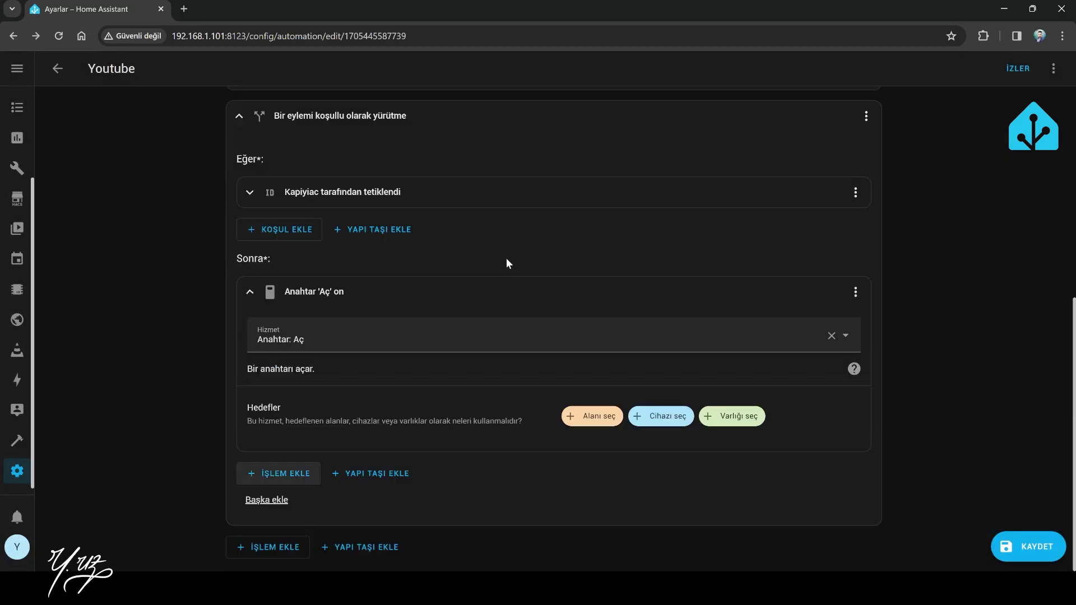
click(718, 422)
text(d)
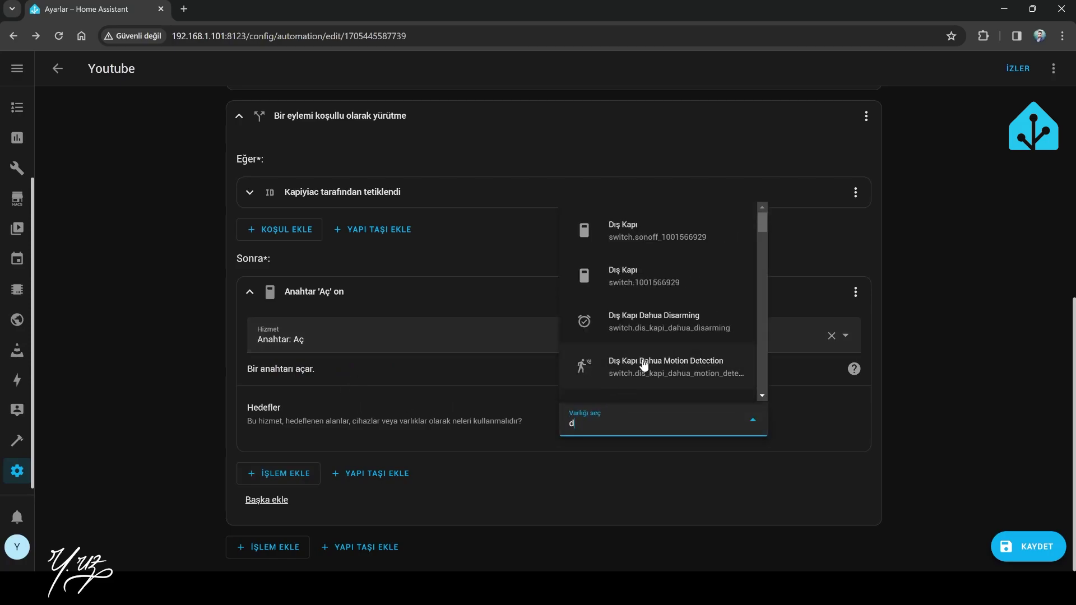
text(ış)
click(651, 285)
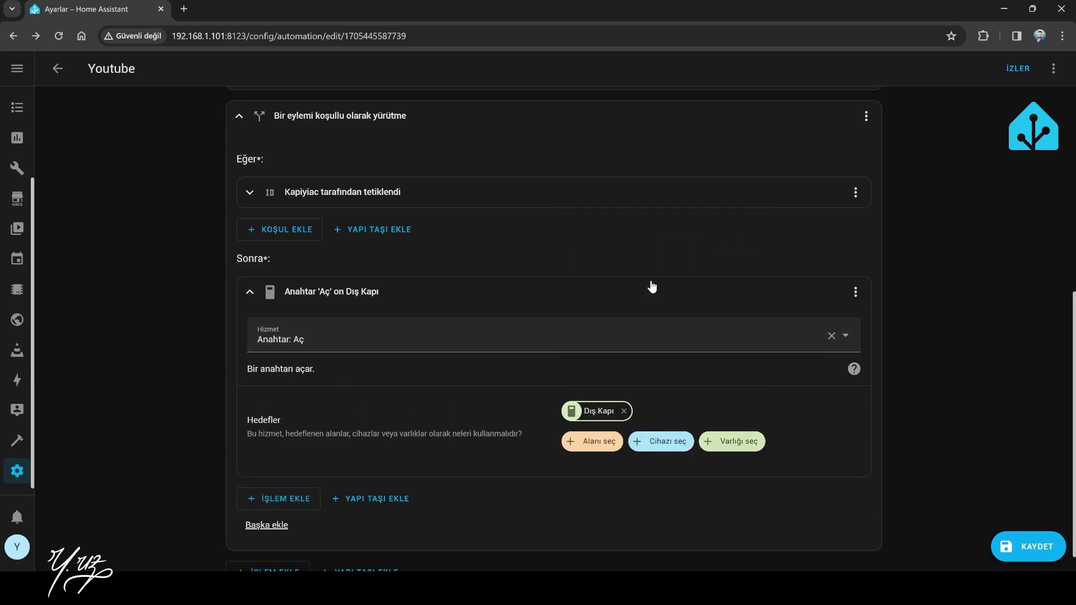
click(245, 292)
scroll(244, 426, up, 6)
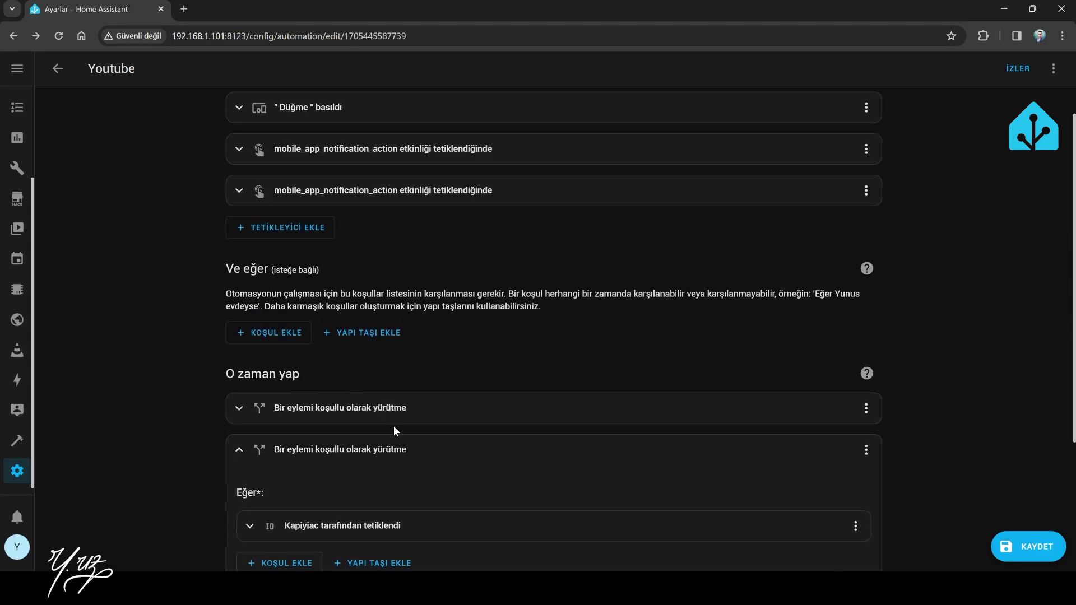
scroll(222, 434, down, 3)
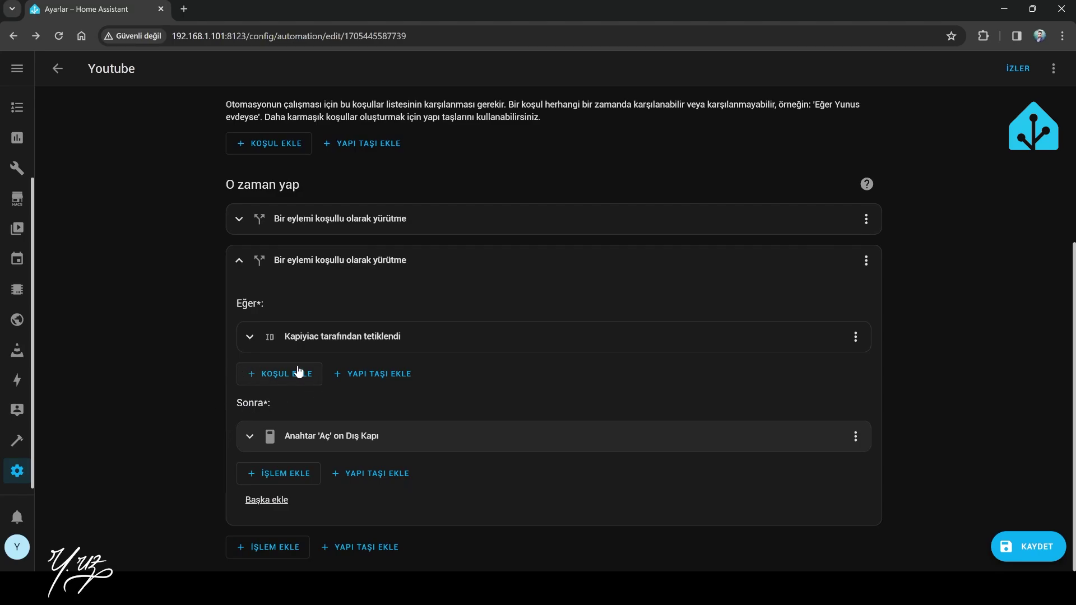
click(240, 262)
- Add a third Eğer-o zaman action with a Tarafından tetiklendi condition for the isikac trigger
click(294, 524)
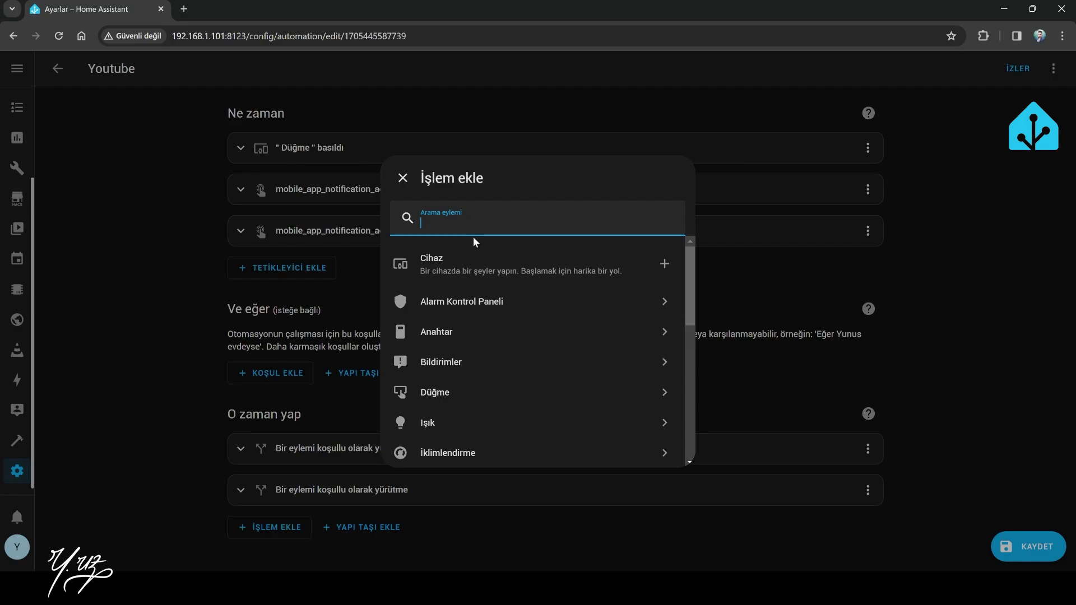
text(eğer)
click(507, 260)
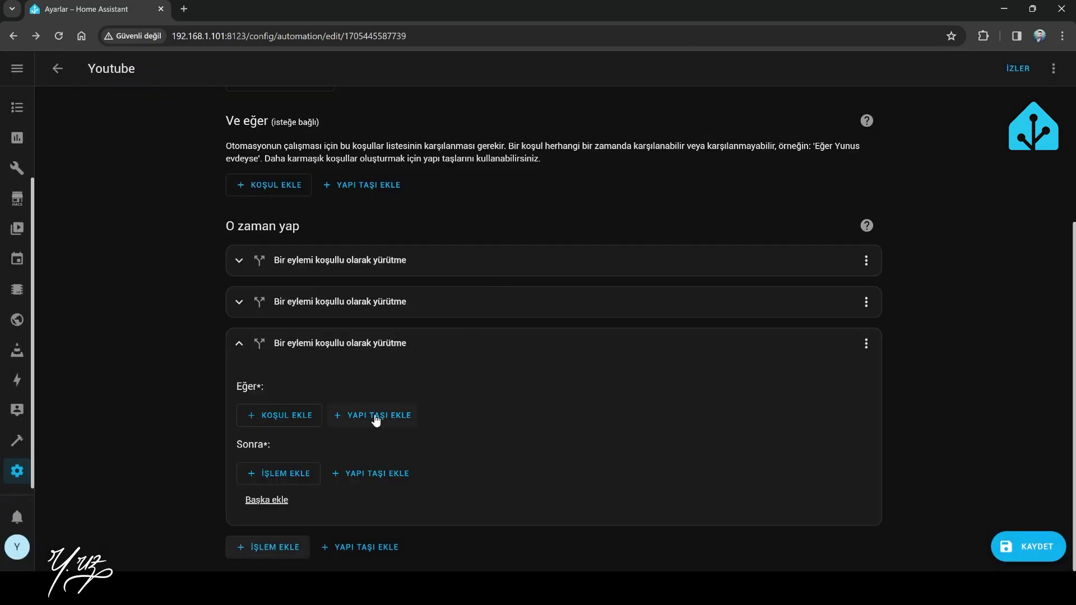
click(287, 417)
text(tet)
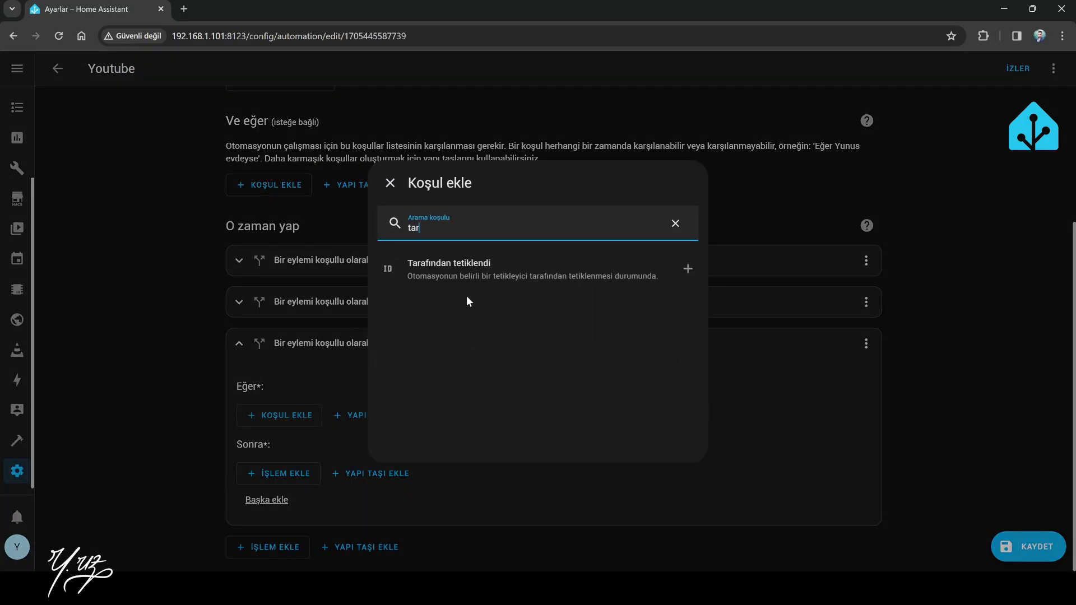
click(466, 275)
scroll(359, 437, down, 3)
click(263, 368)
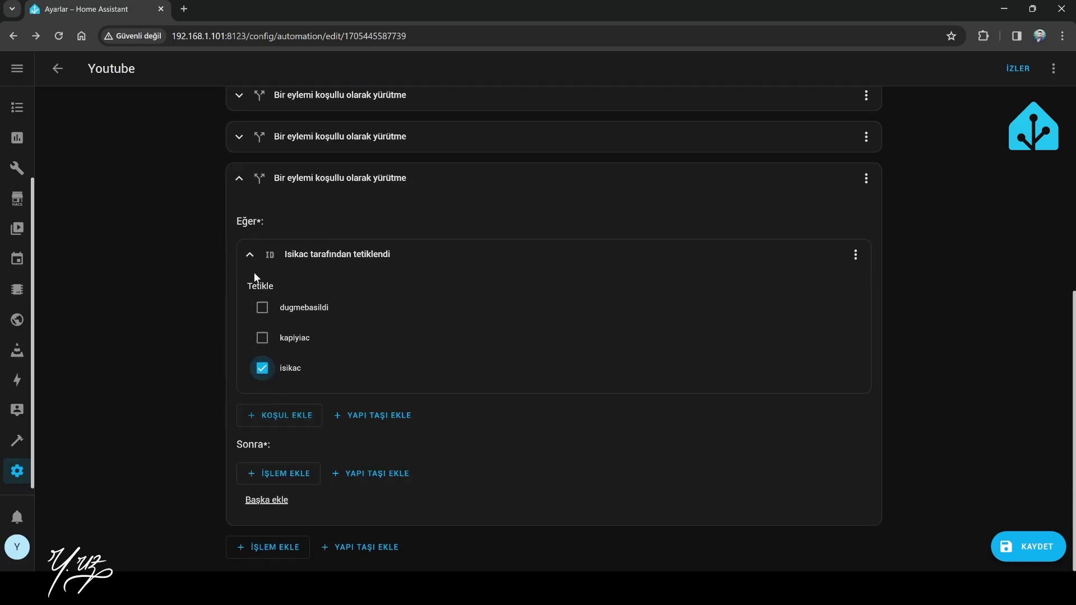
click(252, 260)
- Add an Işık: Aç action targeting Hol Gece Işığı under the isikac condition's Sonra section, and collapse the block
click(281, 473)
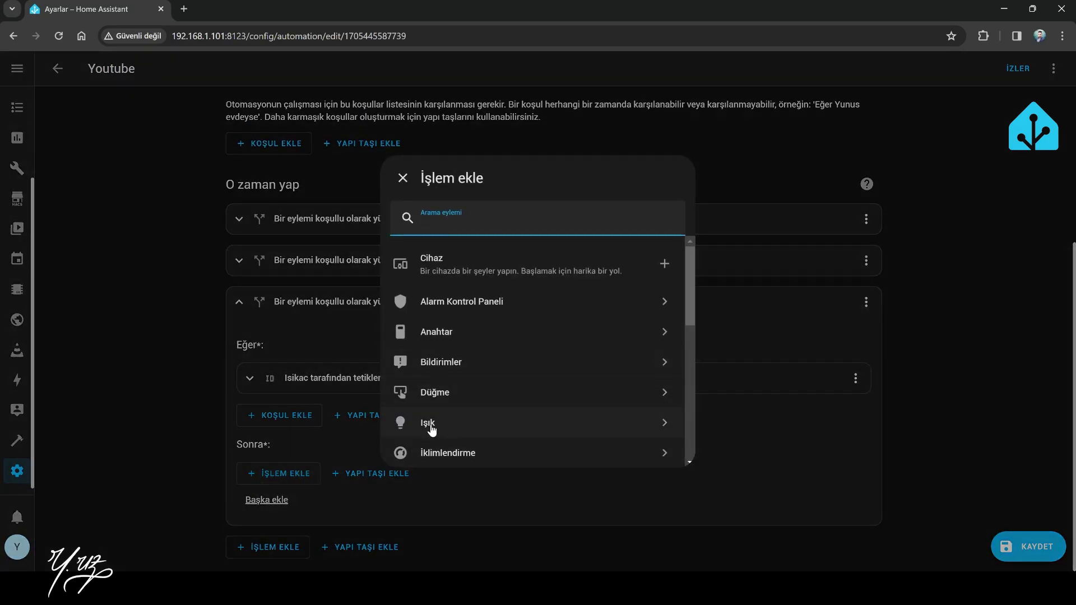
click(438, 429)
click(482, 274)
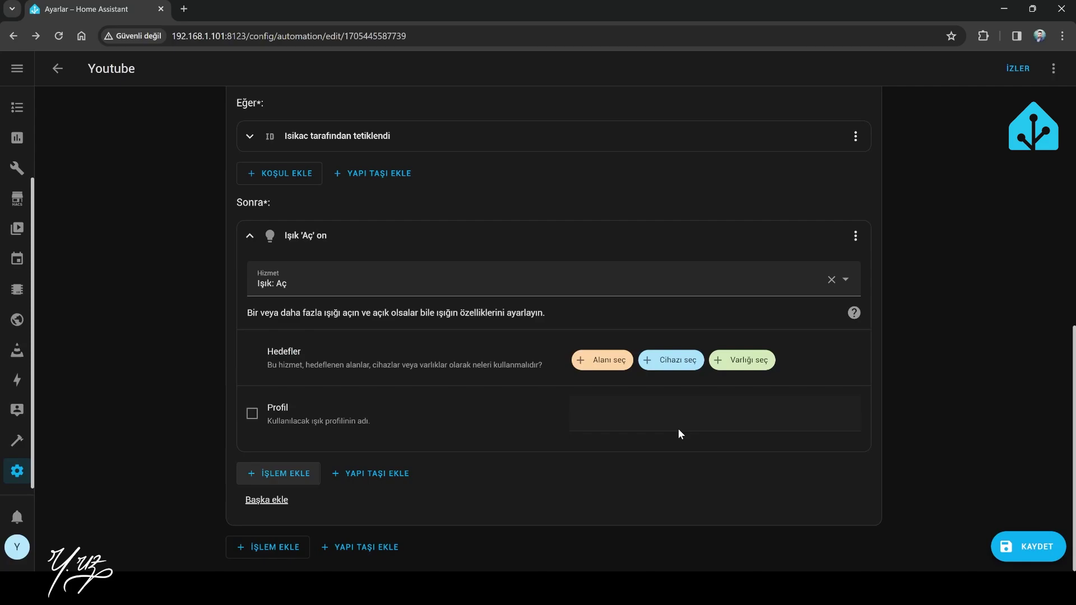
click(752, 365)
text(hol)
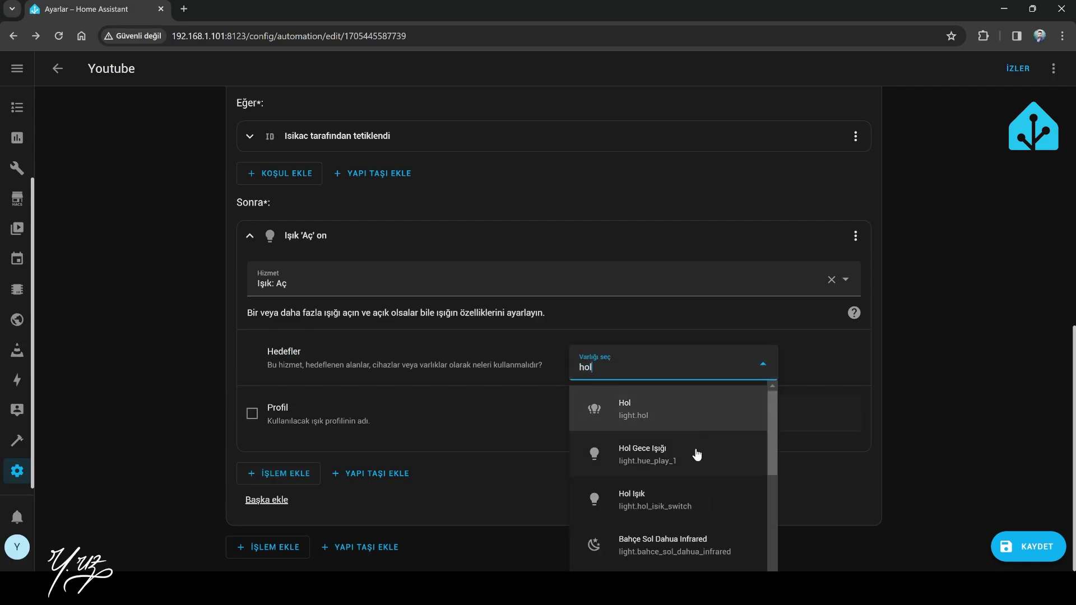
click(678, 455)
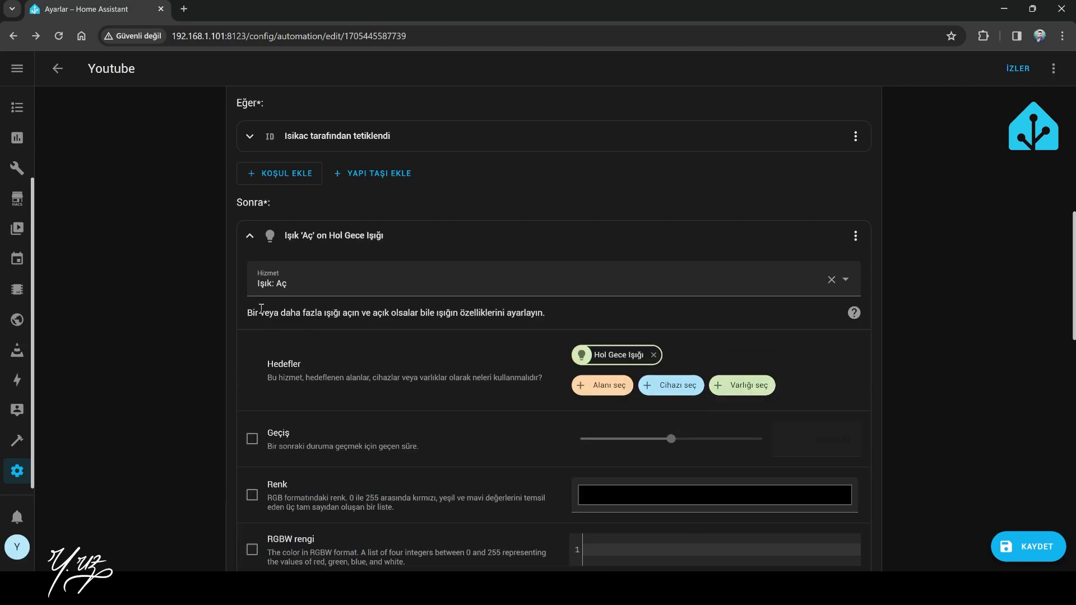
click(250, 235)
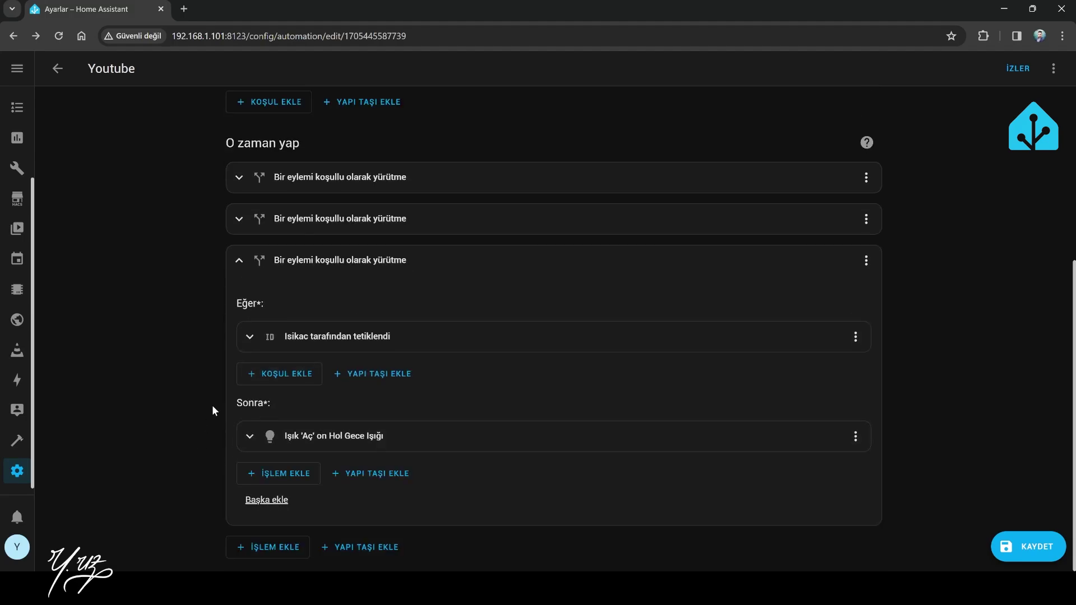
click(238, 261)
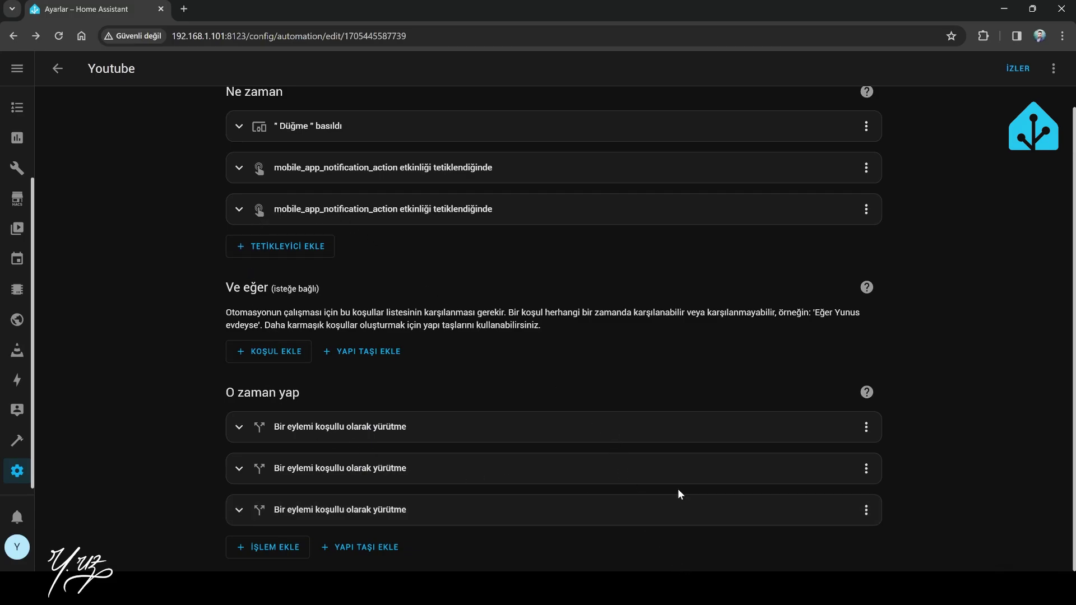
- Review the notification data's action names against the conditions and actions of the door and light blocks
click(633, 441)
scroll(633, 451, down, 5)
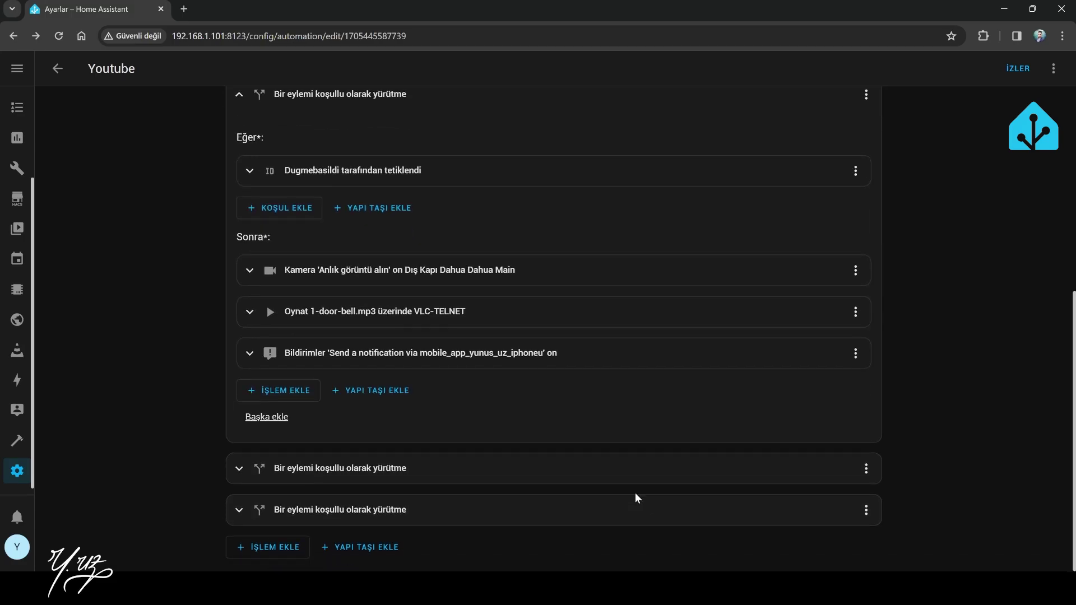
click(572, 366)
scroll(620, 449, down, 5)
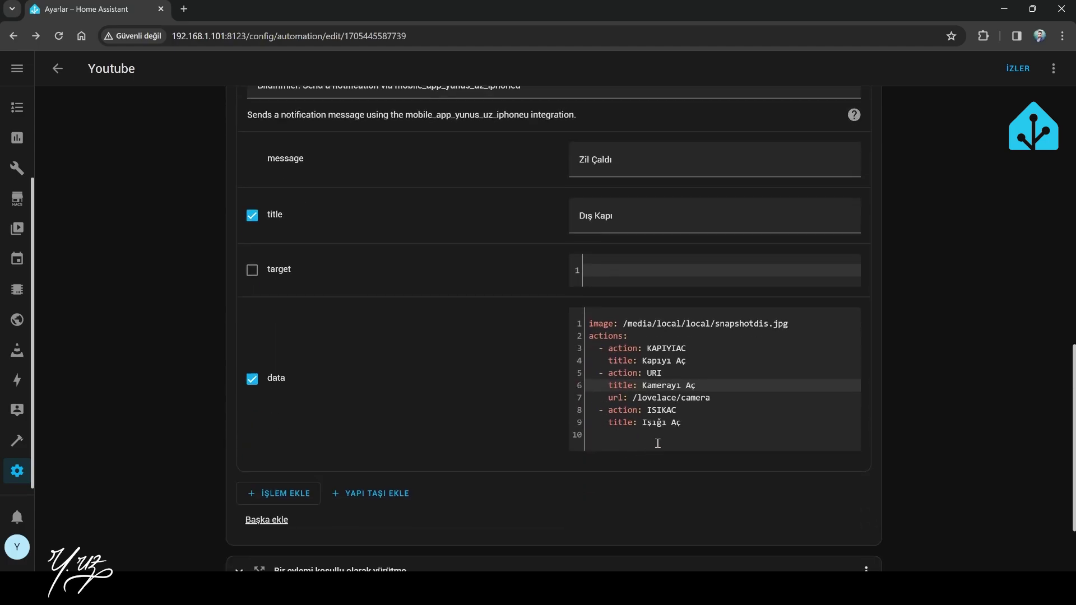
click(606, 349)
drag(607, 349, 681, 349)
click(702, 351)
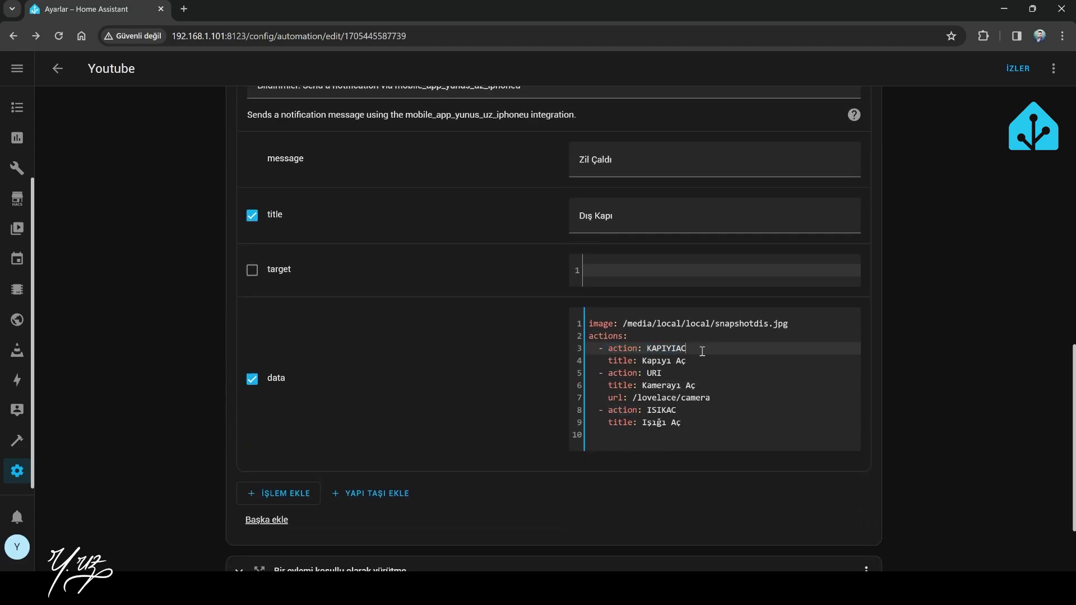
scroll(534, 433, down, 2)
scroll(429, 474, down, 3)
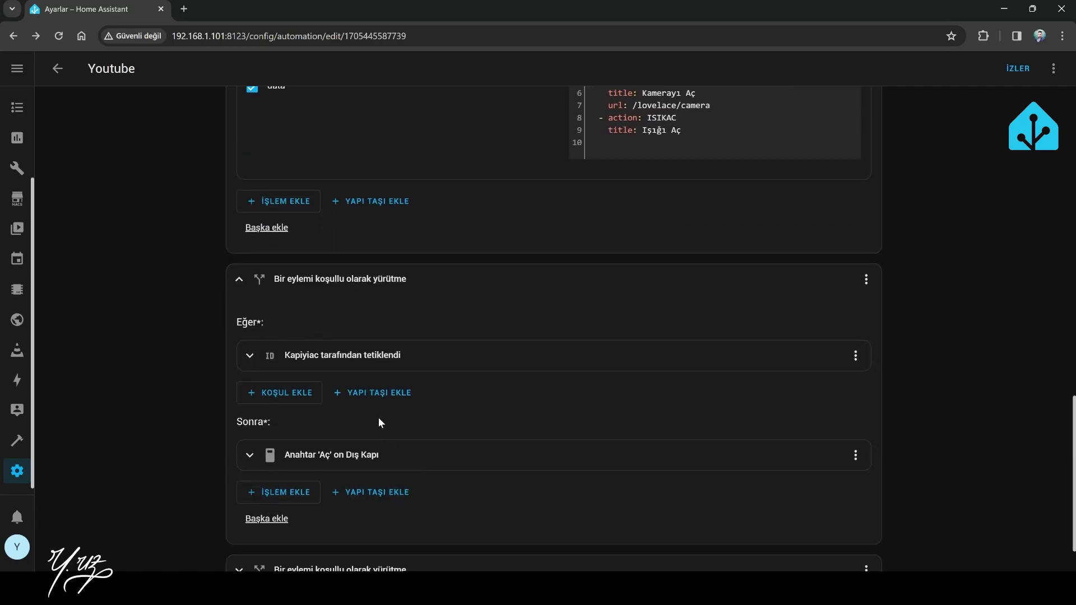
scroll(378, 414, up, 2)
scroll(478, 446, down, 4)
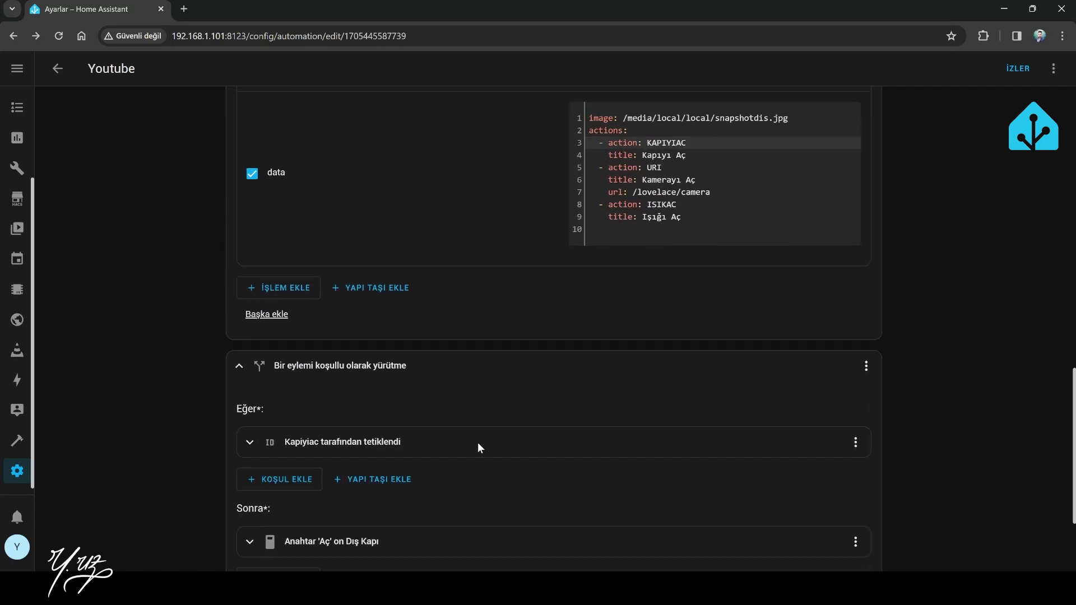
scroll(488, 505, down, 3)
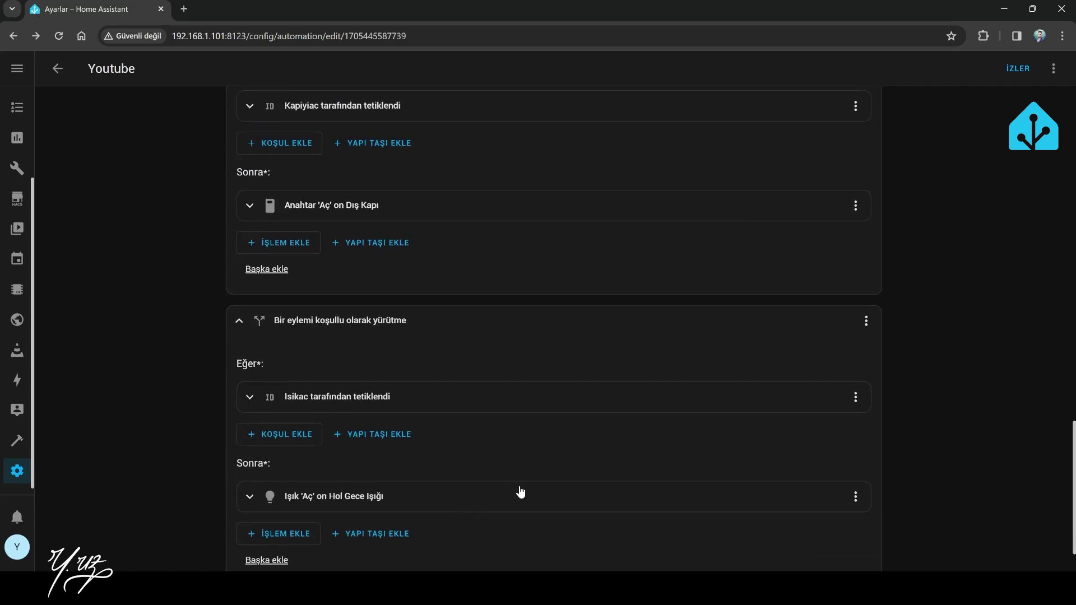
- Examine the notification data's URI action and its /lovelace/camera url, along with the rest of the notification settings
scroll(527, 482, up, 8)
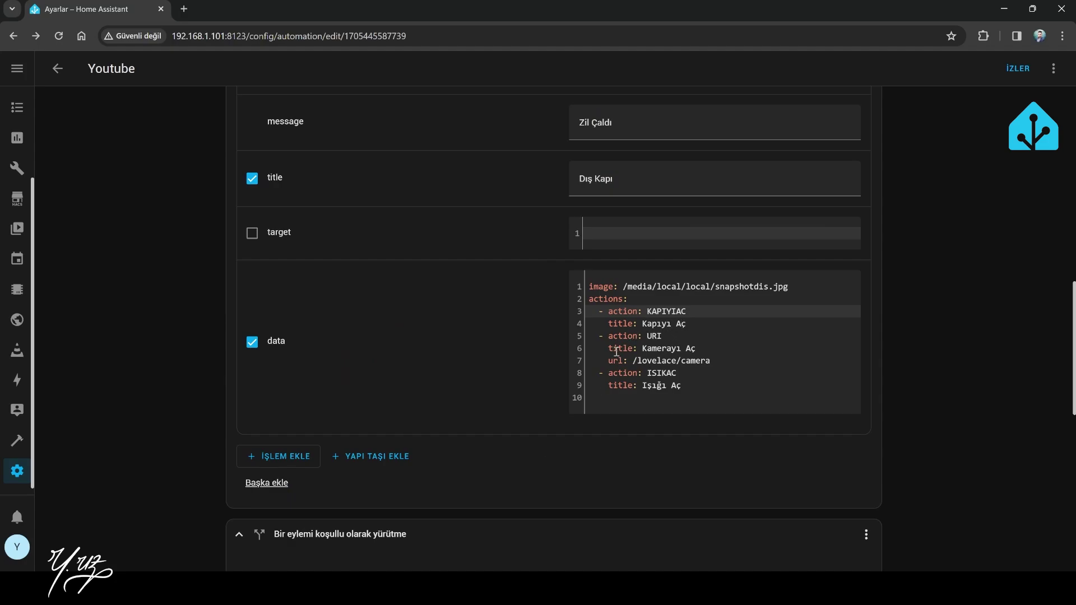
drag(608, 361, 712, 359)
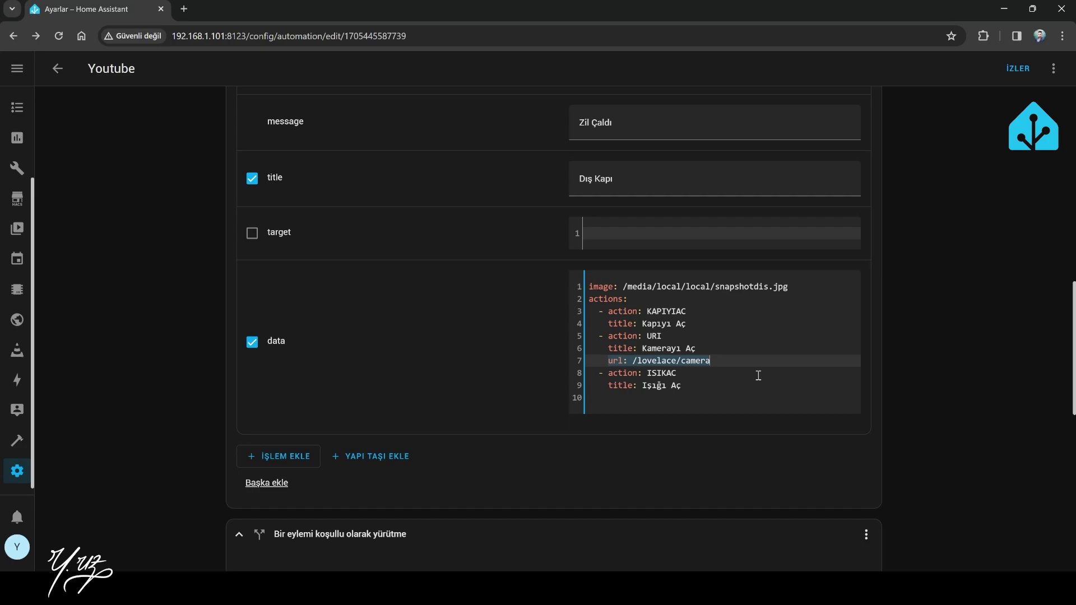
click(768, 358)
click(516, 346)
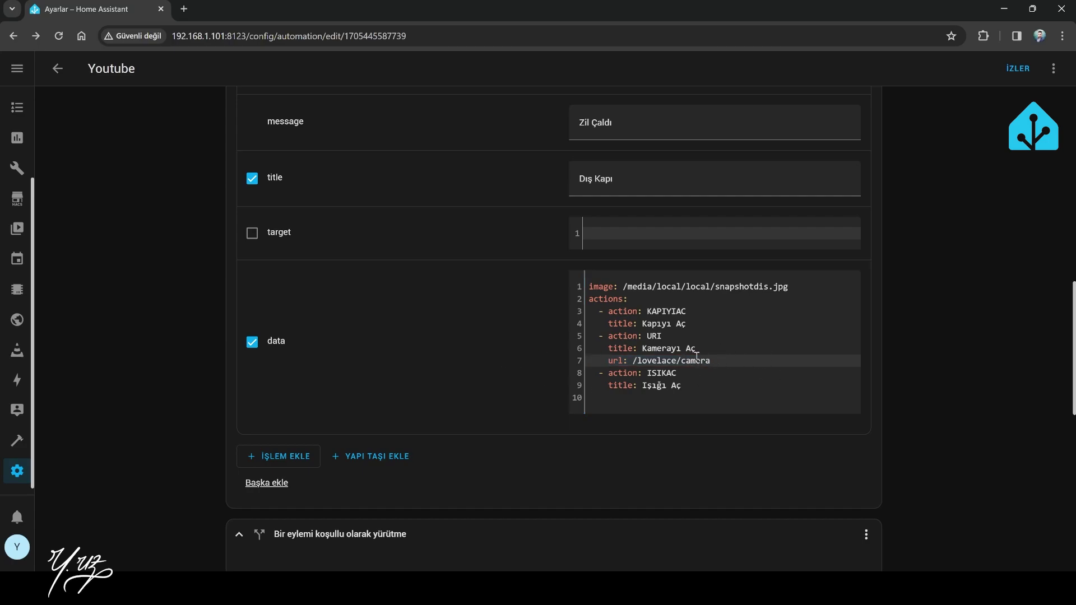
scroll(615, 374, up, 1)
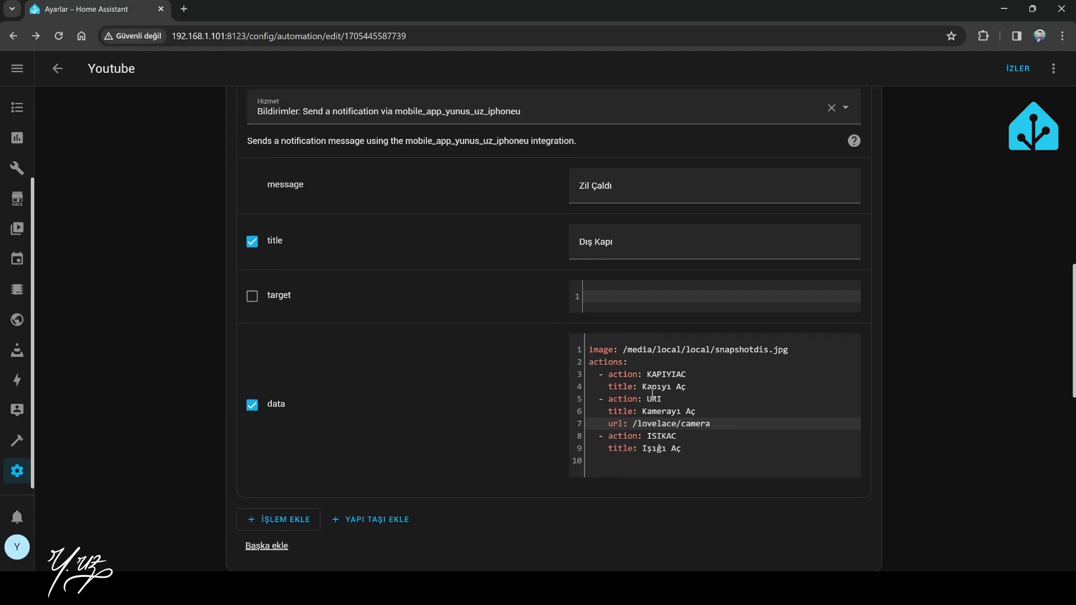
scroll(406, 354, up, 3)
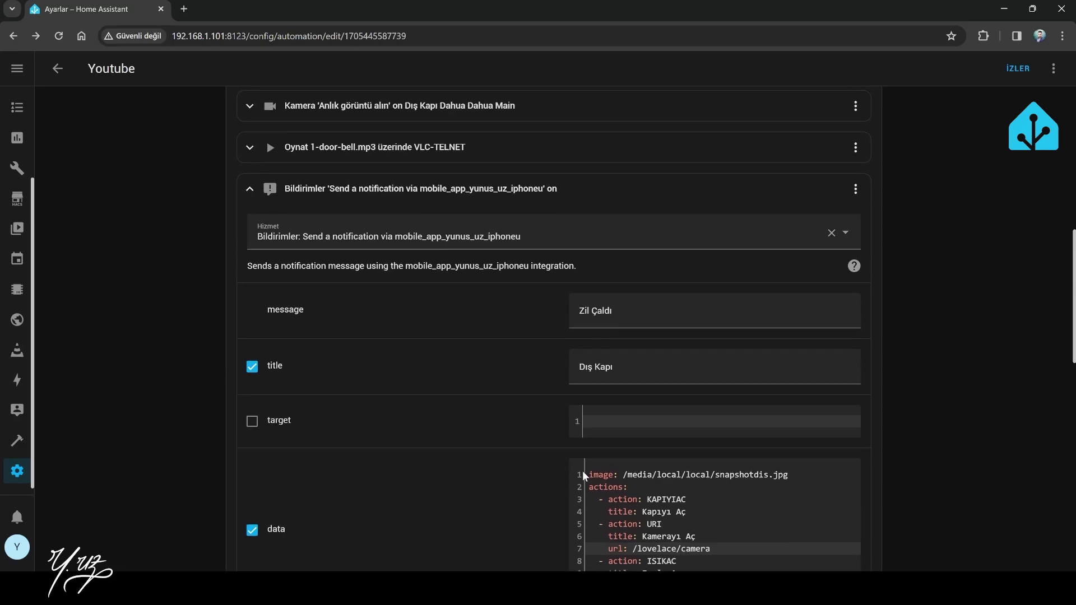
scroll(583, 470, down, 3)
scroll(386, 417, up, 8)
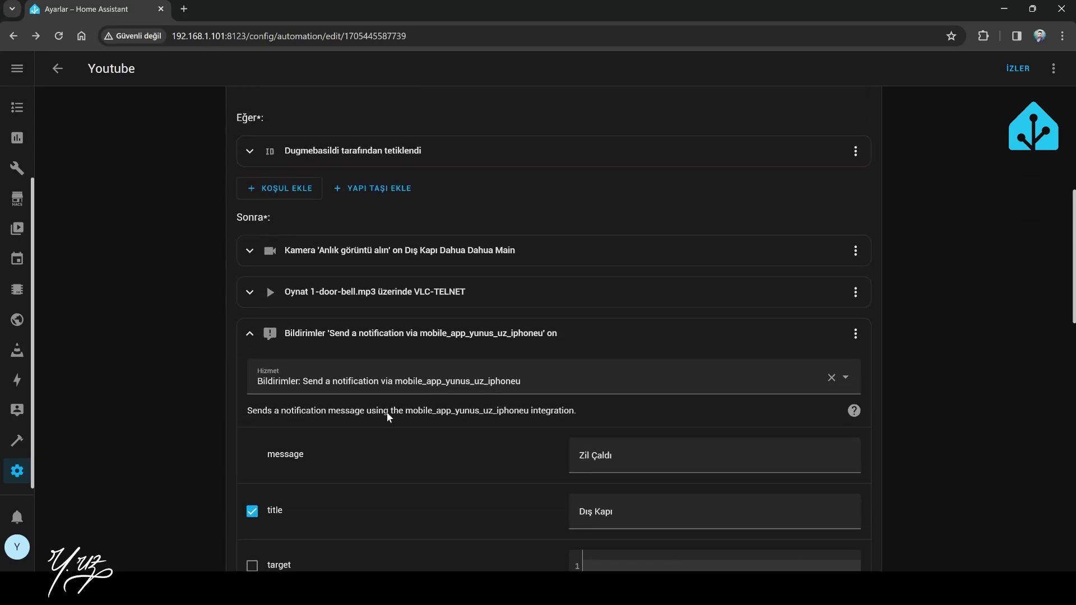
scroll(356, 432, down, 2)
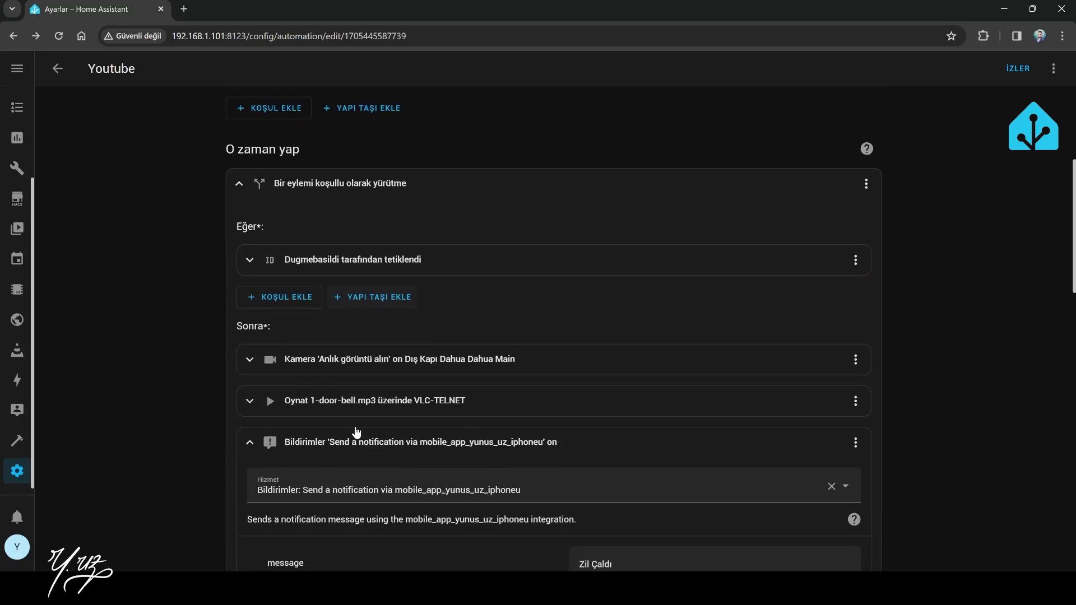
- Review the doorbell block's notification action, the expanded isikac trigger, and the door and light condition blocks
click(248, 444)
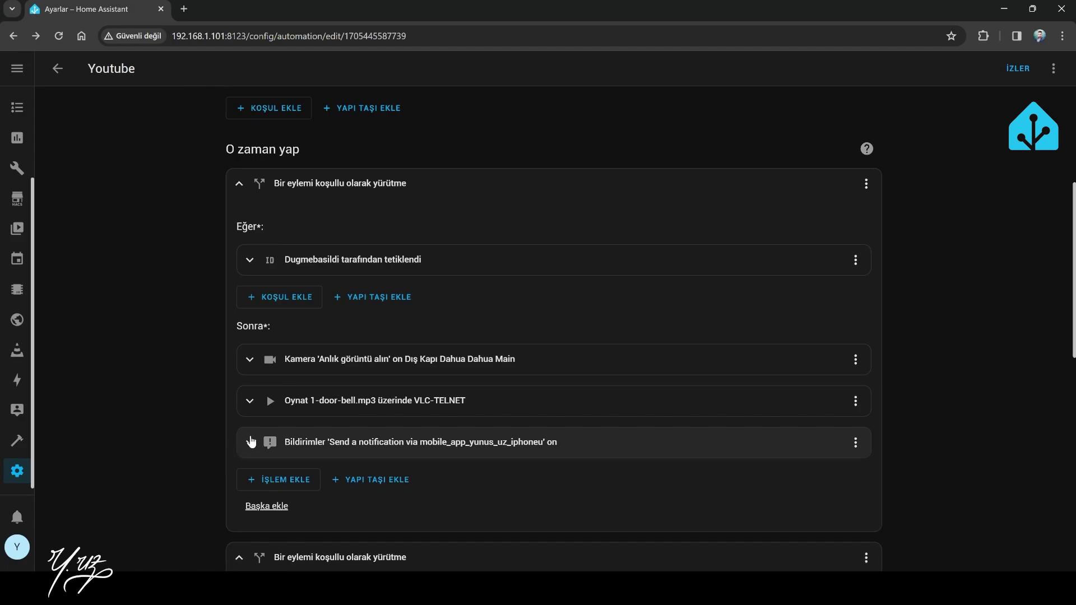
scroll(250, 440, up, 1)
scroll(435, 387, down, 2)
click(435, 381)
scroll(658, 518, down, 2)
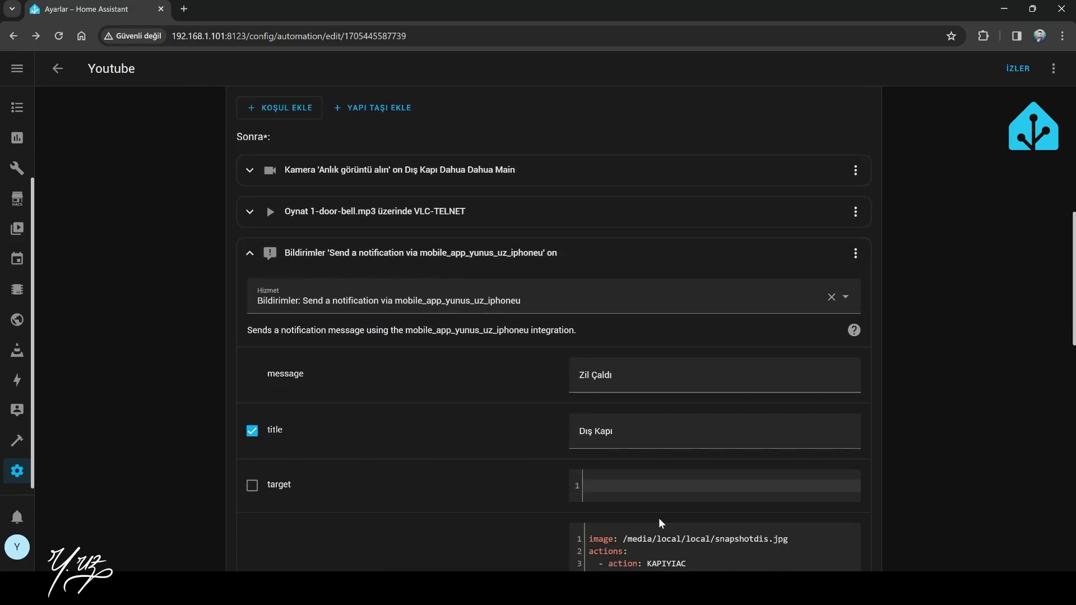
scroll(333, 462, up, 7)
click(320, 224)
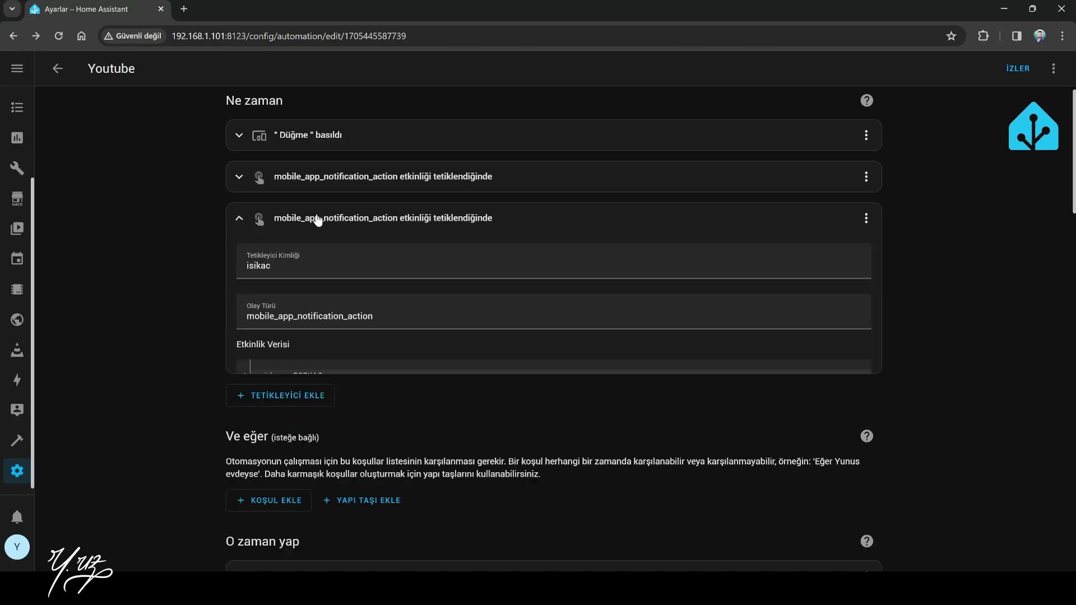
scroll(324, 377, down, 15)
scroll(355, 478, down, 5)
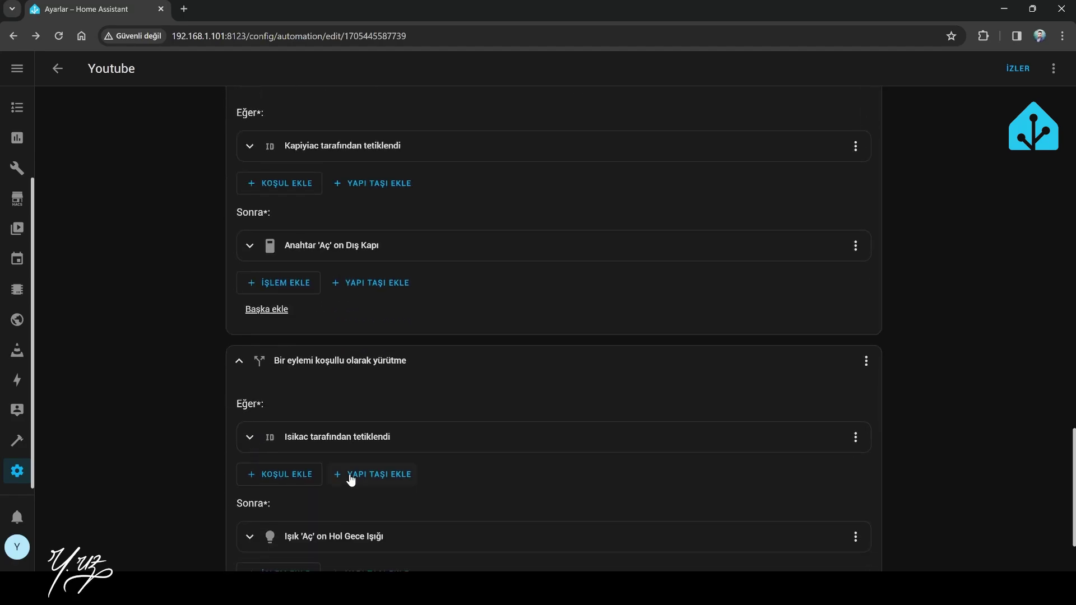
scroll(312, 362, up, 2)
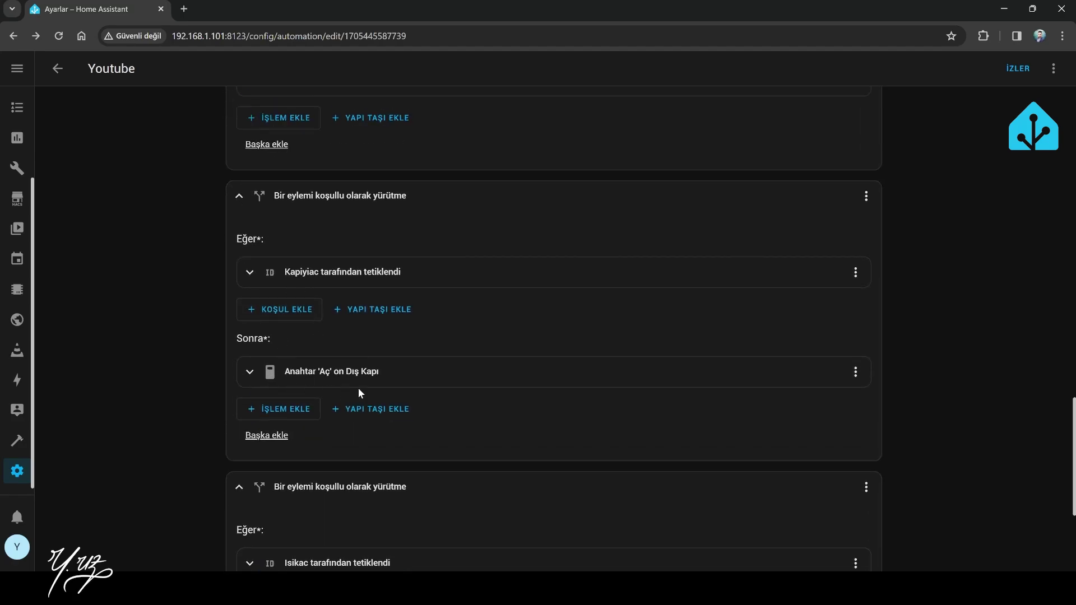
- Collapse the notification action and all three conditional action blocks under O zaman yap
scroll(237, 348, up, 10)
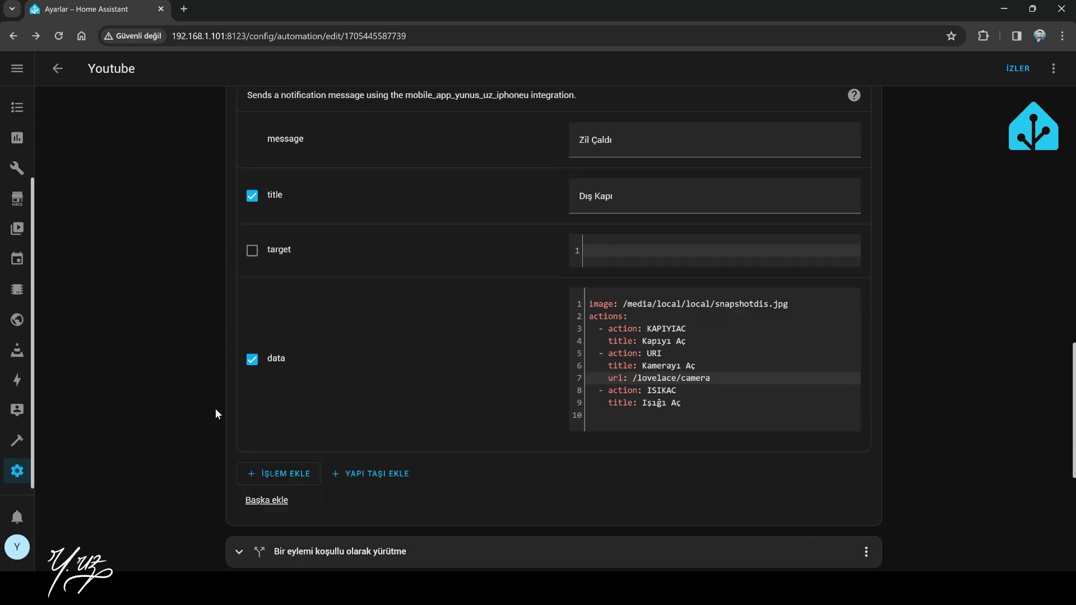
scroll(237, 369, up, 3)
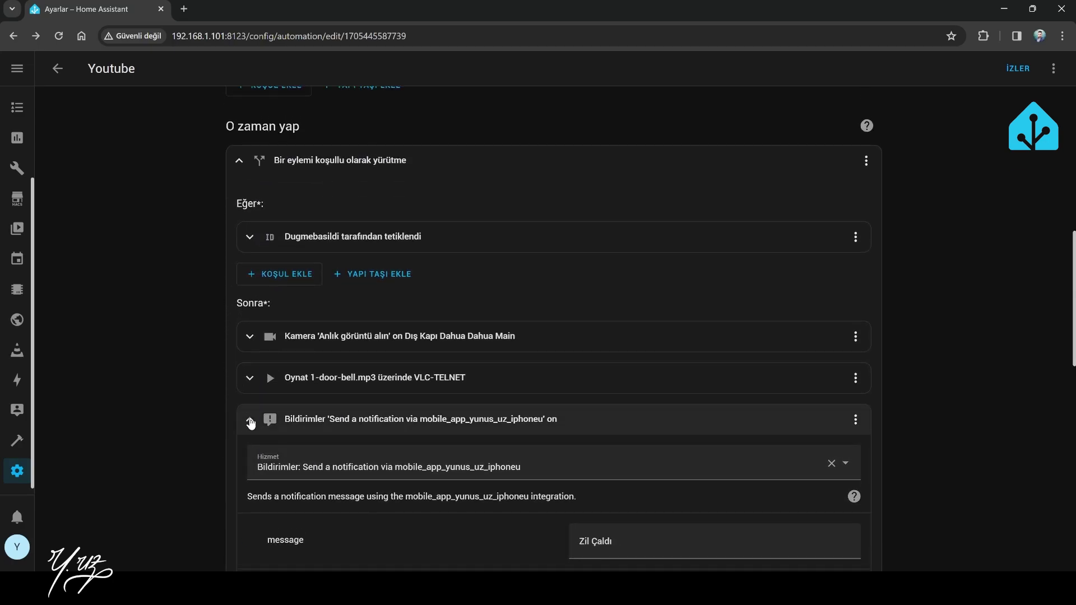
click(249, 419)
scroll(227, 502, down, 1)
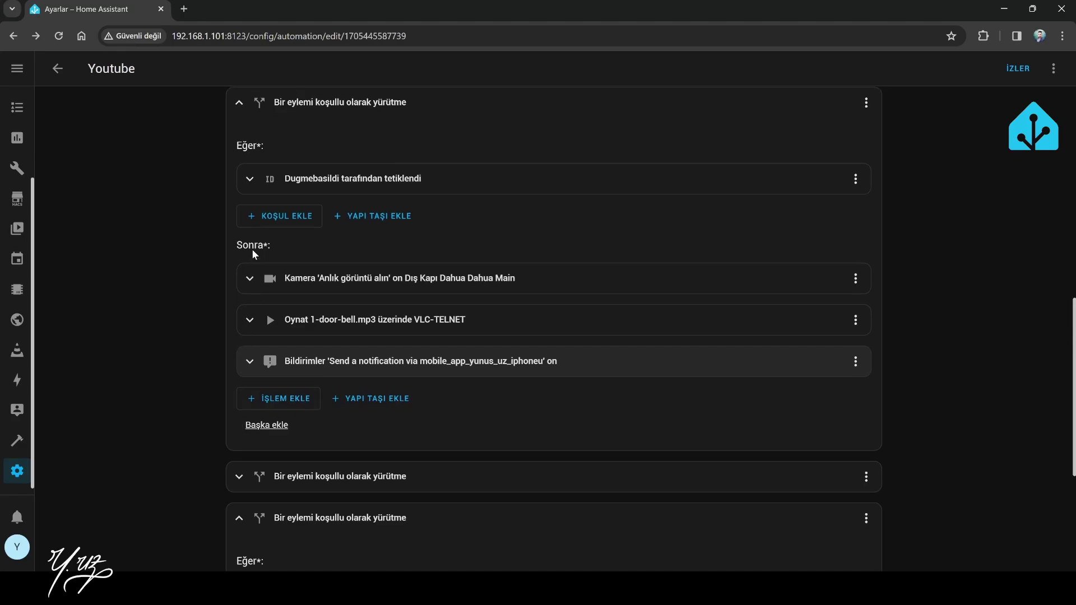
scroll(251, 249, up, 2)
click(240, 224)
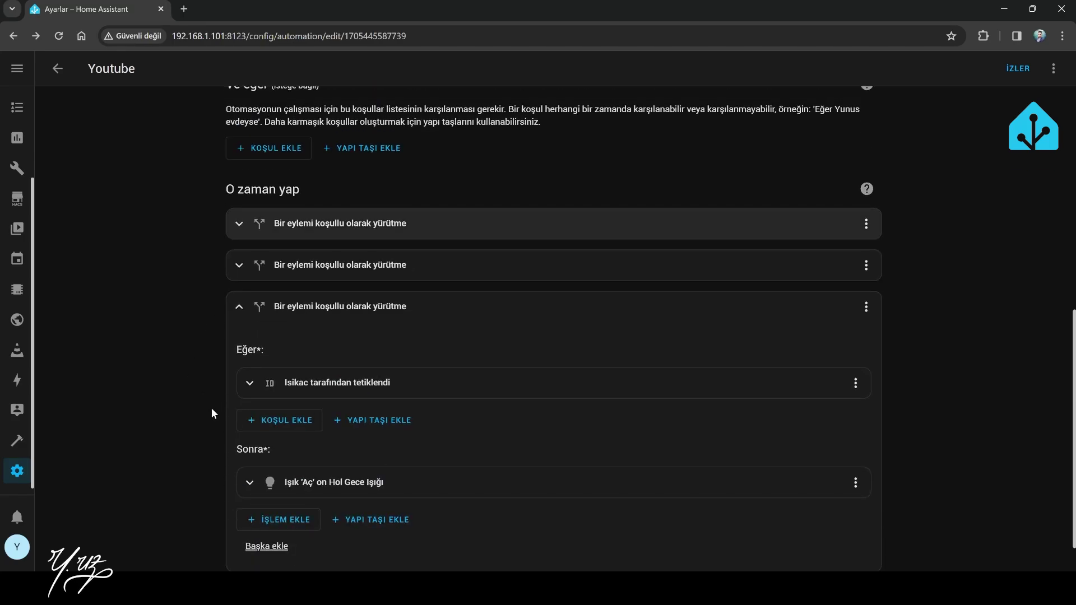
click(239, 307)
scroll(153, 418, up, 4)
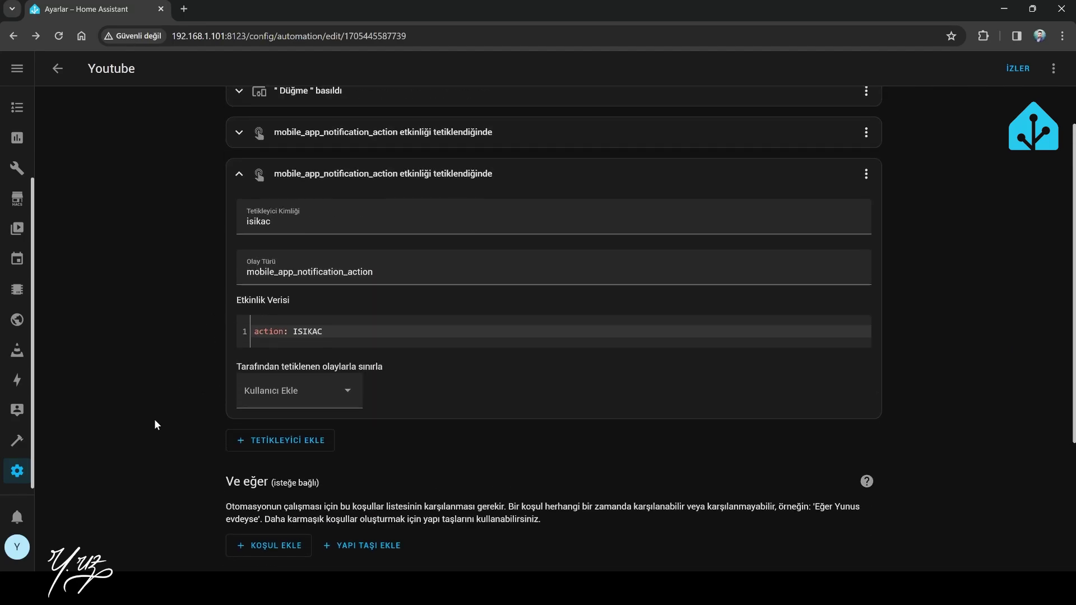